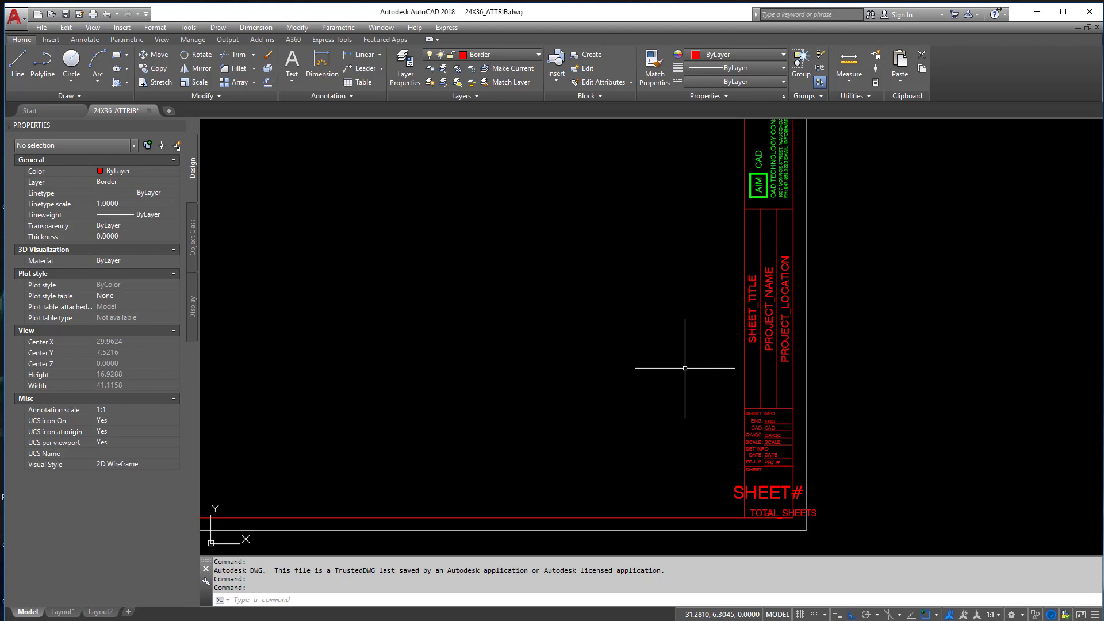
- Start a new attribute definition with ATT, keeping text justification at Left
type("ATT")
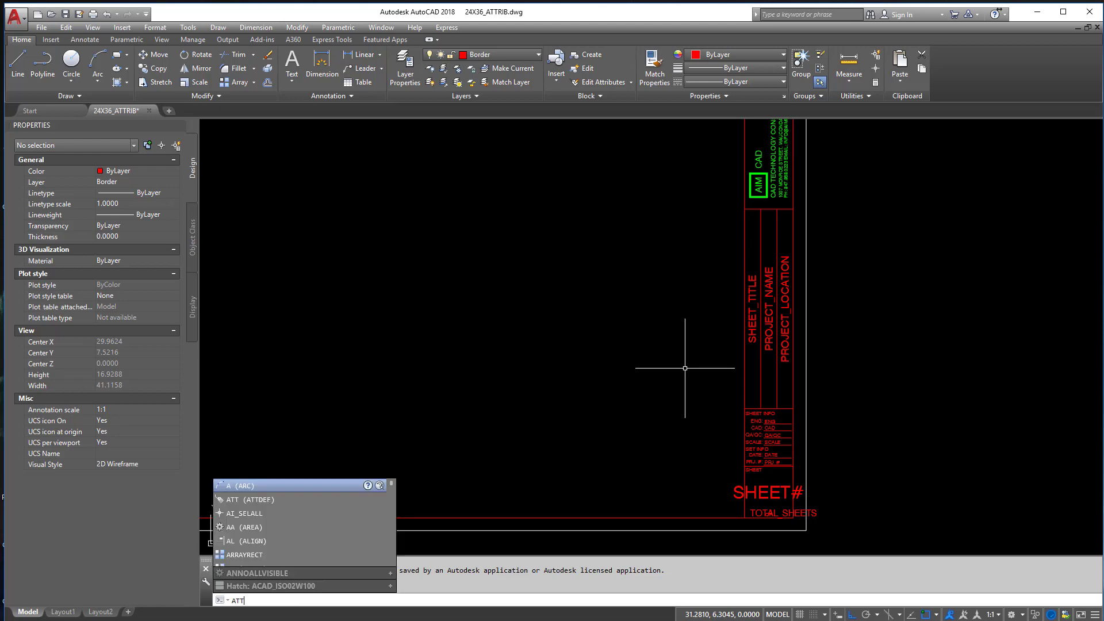
key("Return")
left_click_drag(593, 203, 524, 197)
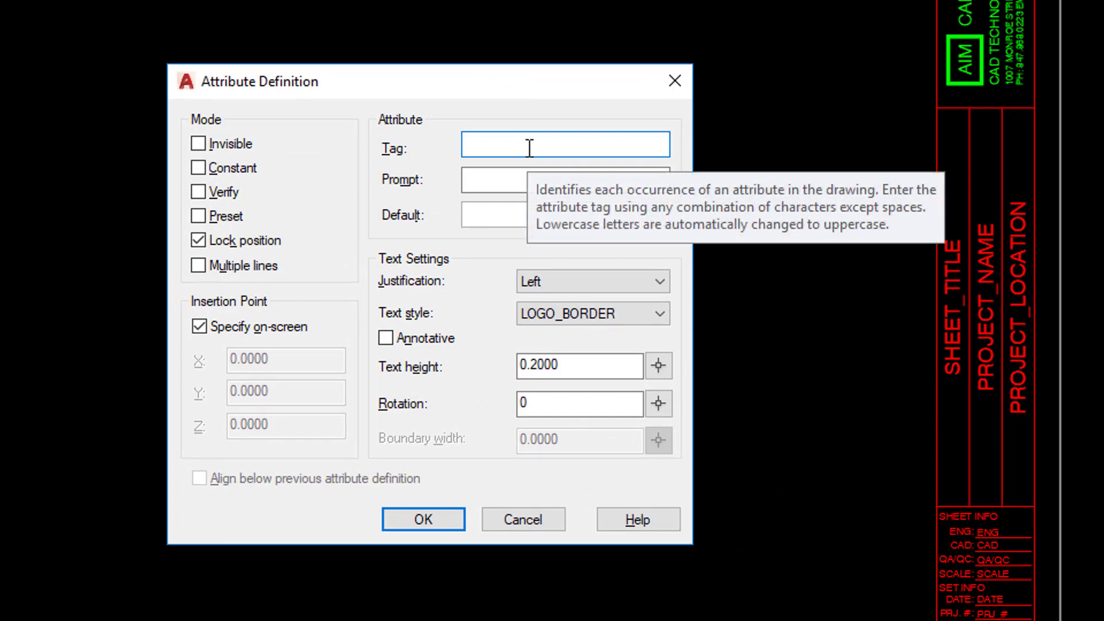
left_click(601, 281)
left_click(569, 281)
- Enter the attribute tag PROJECT_#
left_click(523, 144)
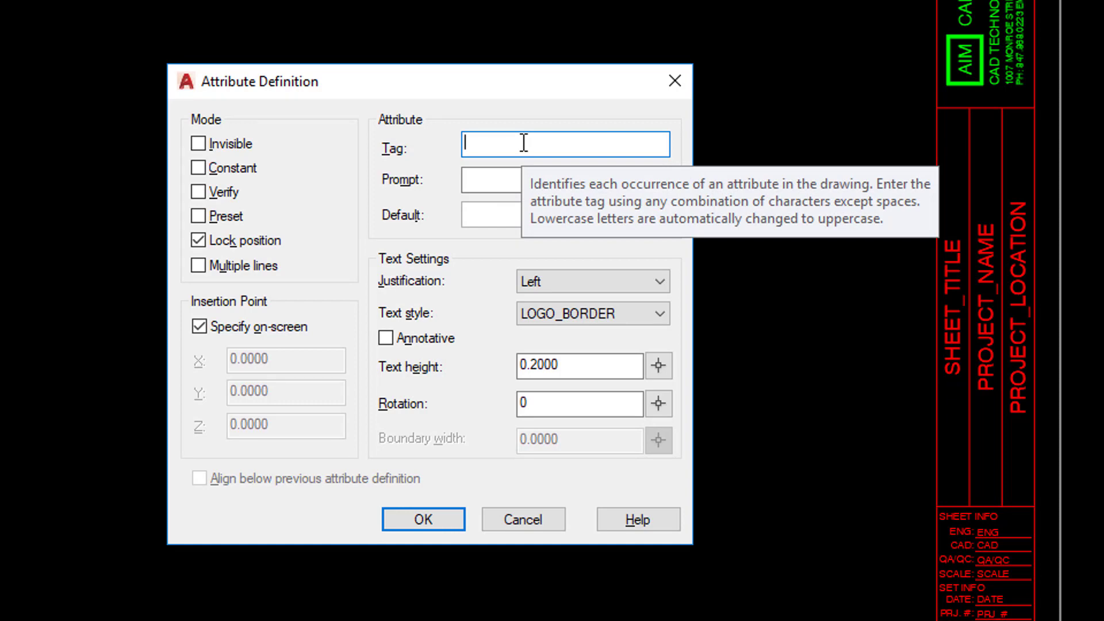
type("PRO")
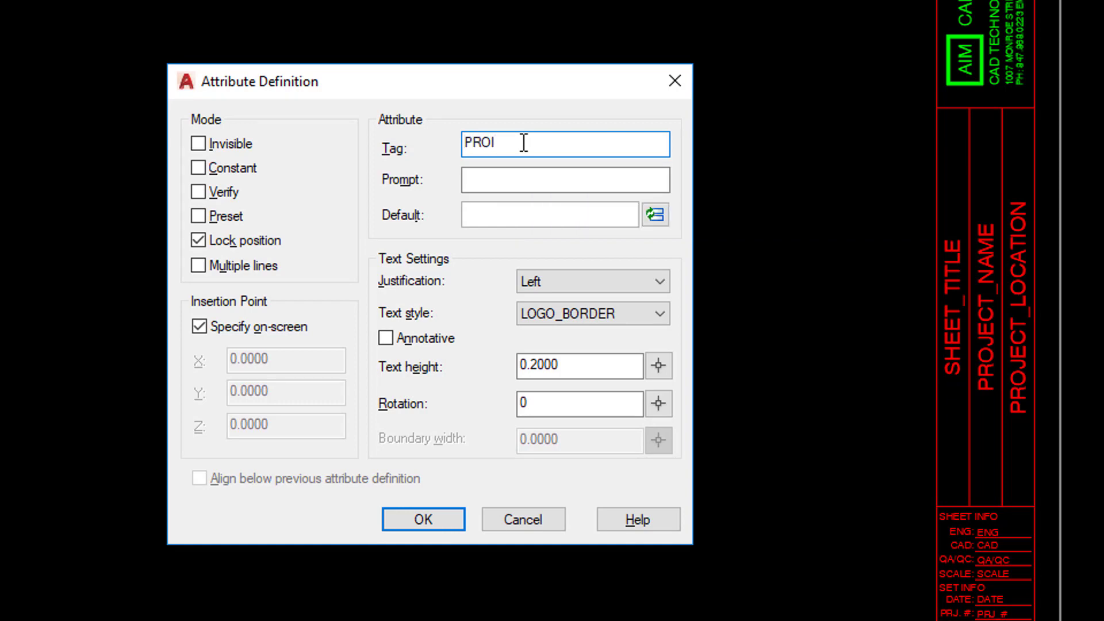
type("JECT_NUMBER")
left_click(520, 146)
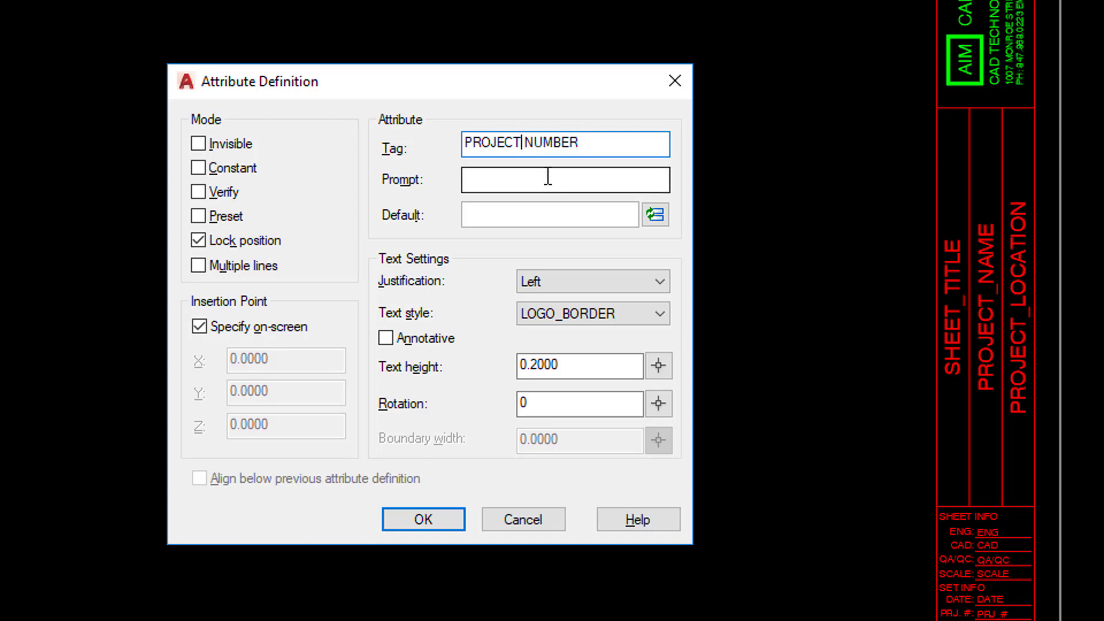
key("Delete")
type("_")
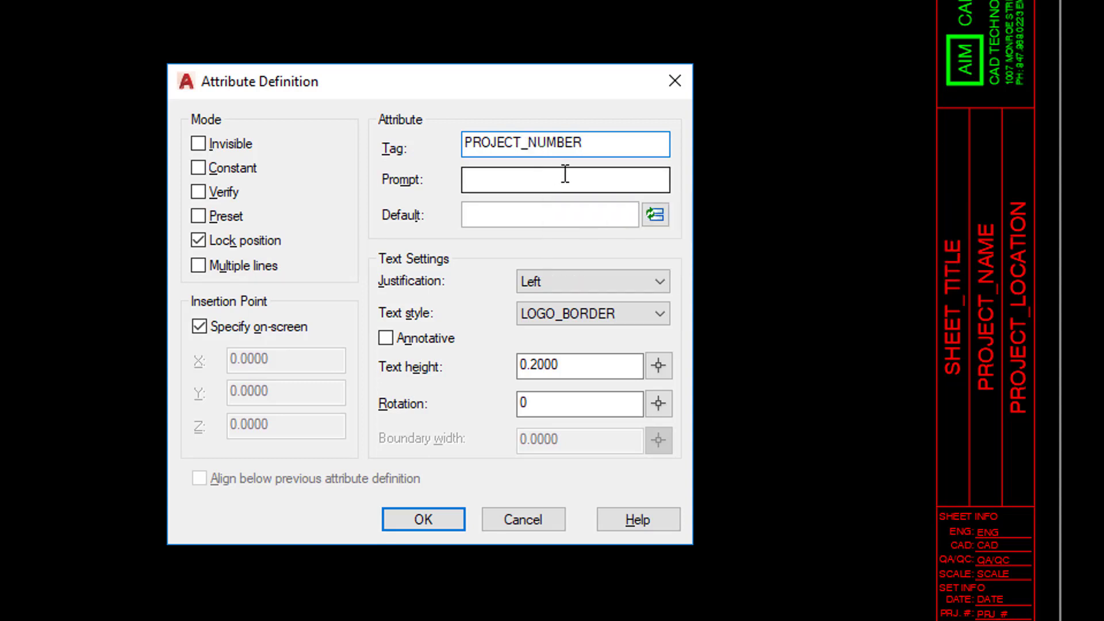
left_click_drag(667, 142, 526, 149)
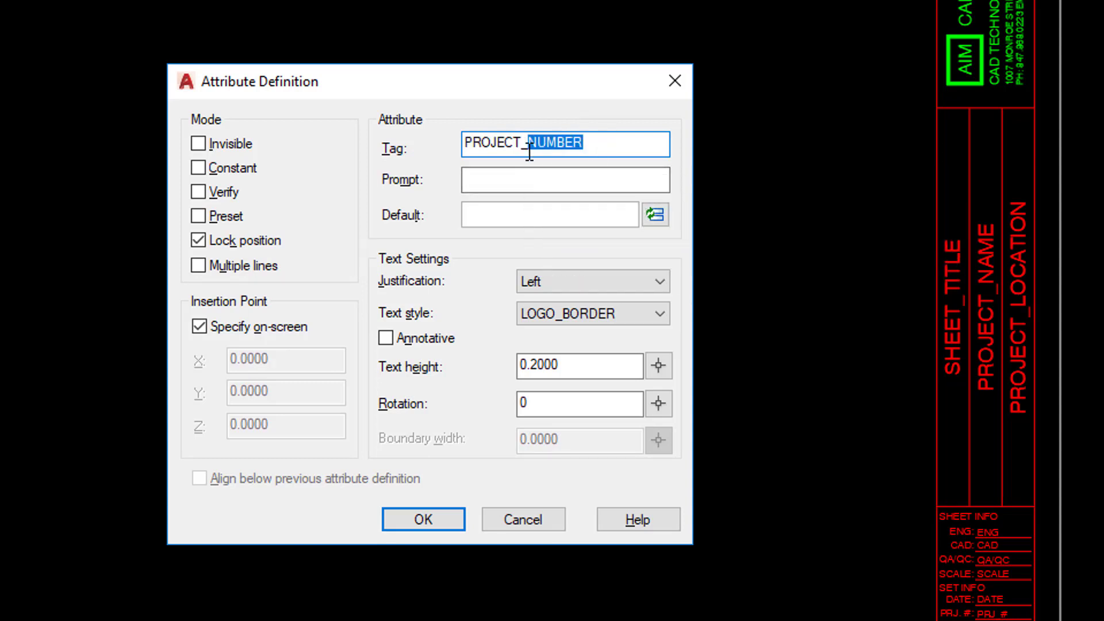
type("_#")
- Enter the attribute prompt PROJECT, correcting the typos along the way
left_click(541, 177)
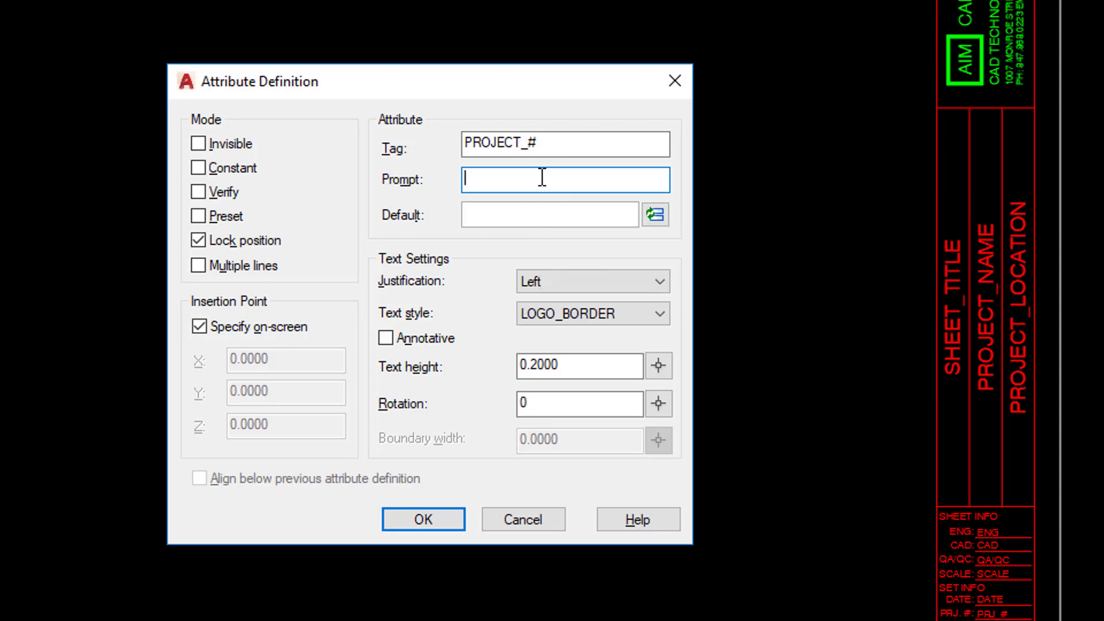
type("pORJECT")
key("BackSpace")
key("BackSpace")
key("BackSpace")
key("BackSpace")
key("BackSpace")
key("BackSpace")
key("BackSpace")
key("BackSpace")
type("PRO")
type("JECT ")
type("N")
key("BackSpace")
- Finish the prompt as PROJECT # and set the default to an uppercase CurrentSheetSetProjectNumber field
type("#")
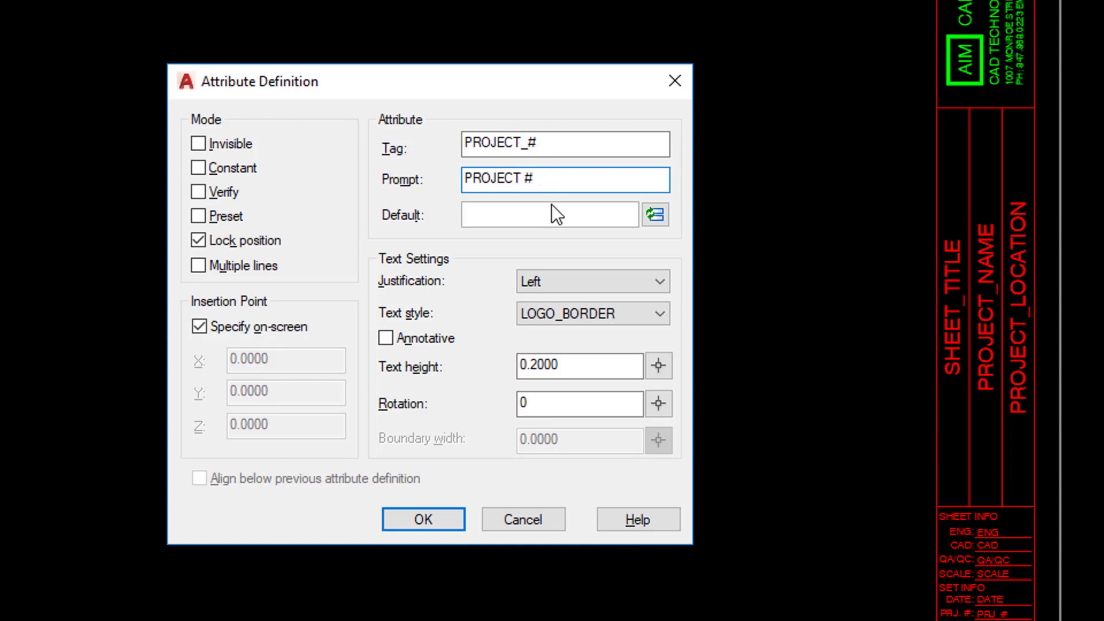
left_click(530, 210)
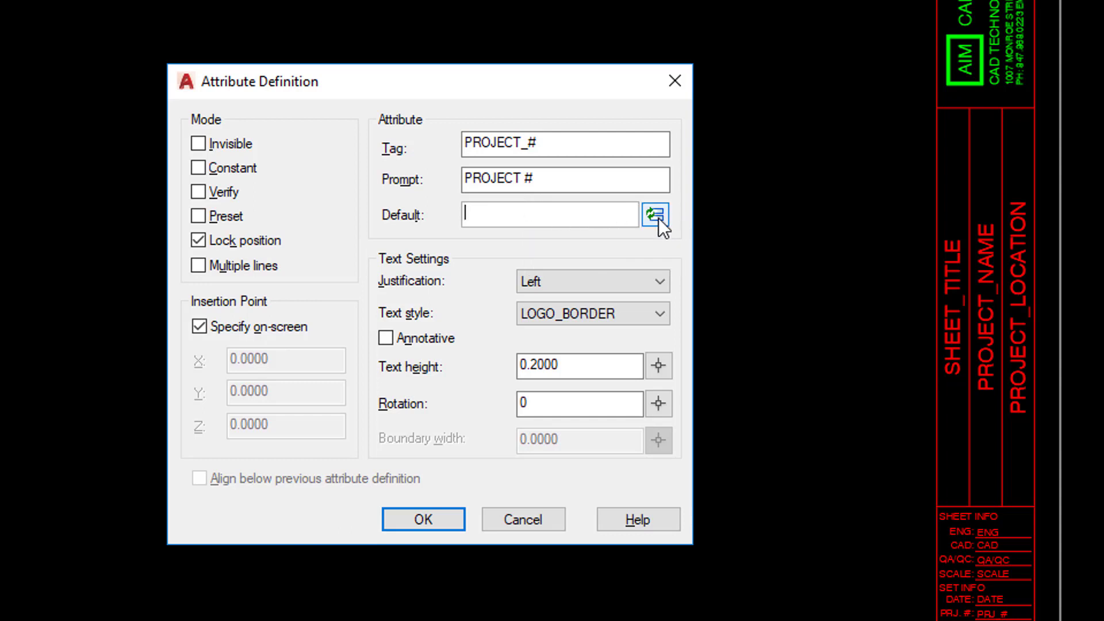
right_click(585, 218)
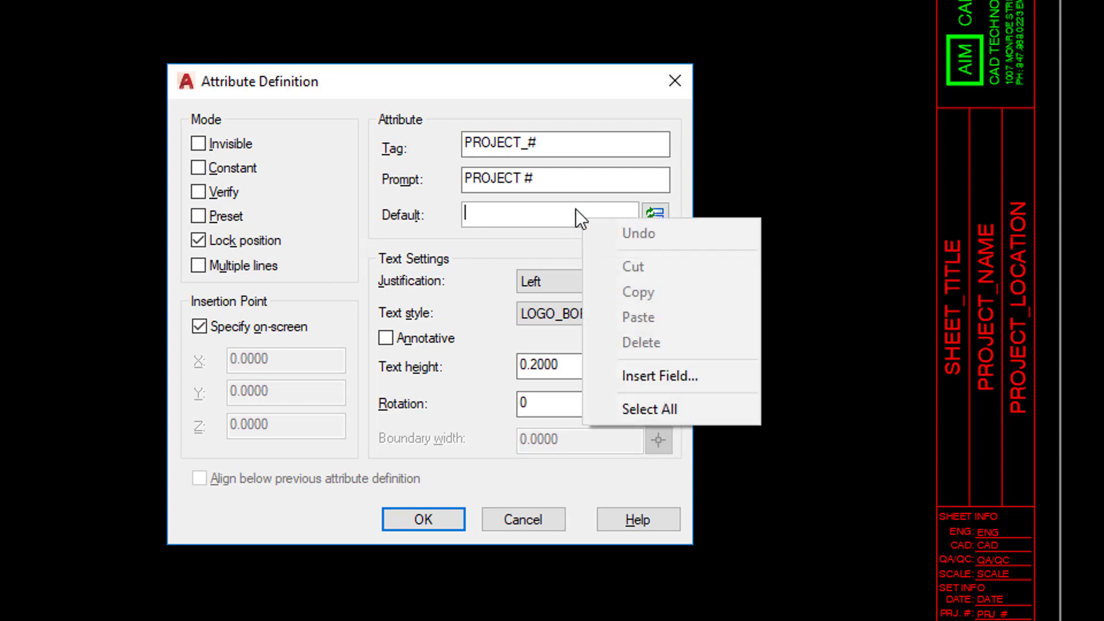
left_click(488, 216)
right_click(493, 218)
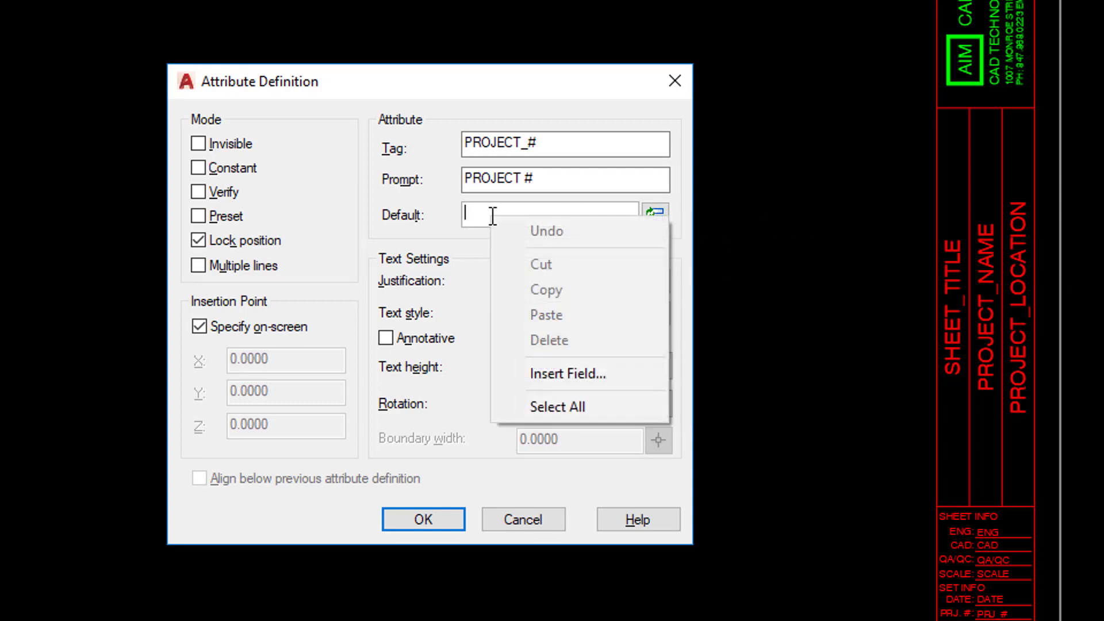
left_click(569, 373)
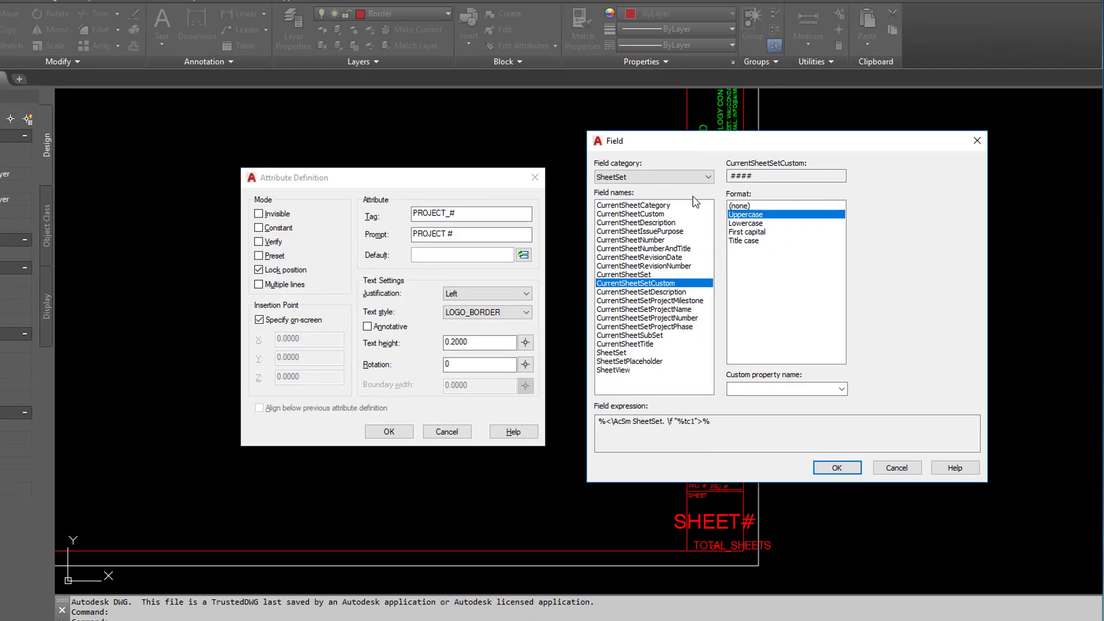
left_click(660, 206)
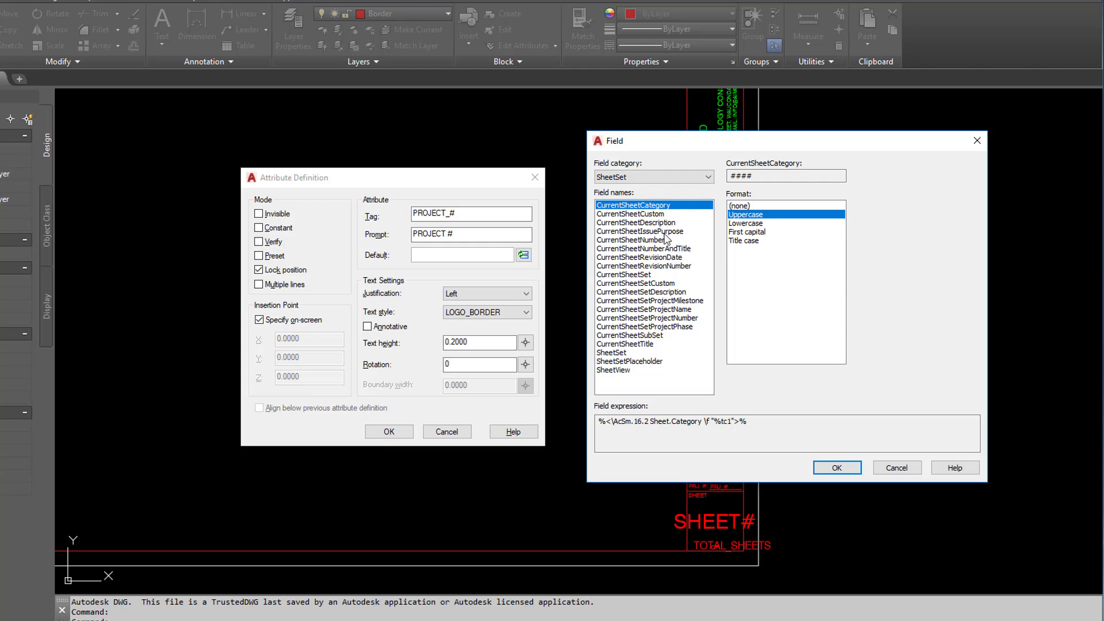
left_click(672, 318)
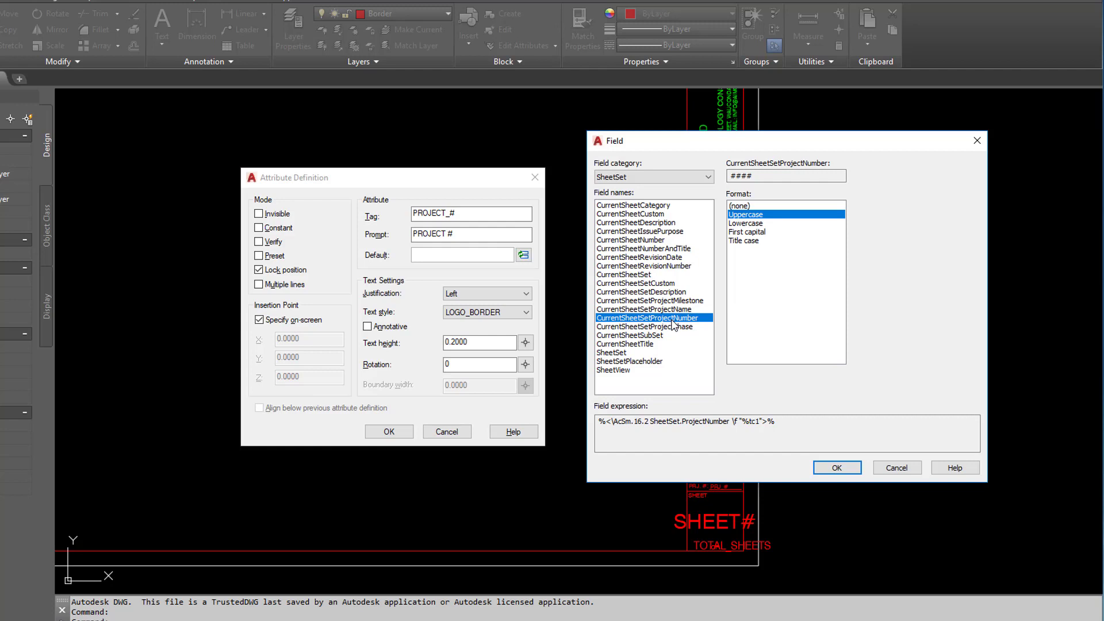
left_click(836, 467)
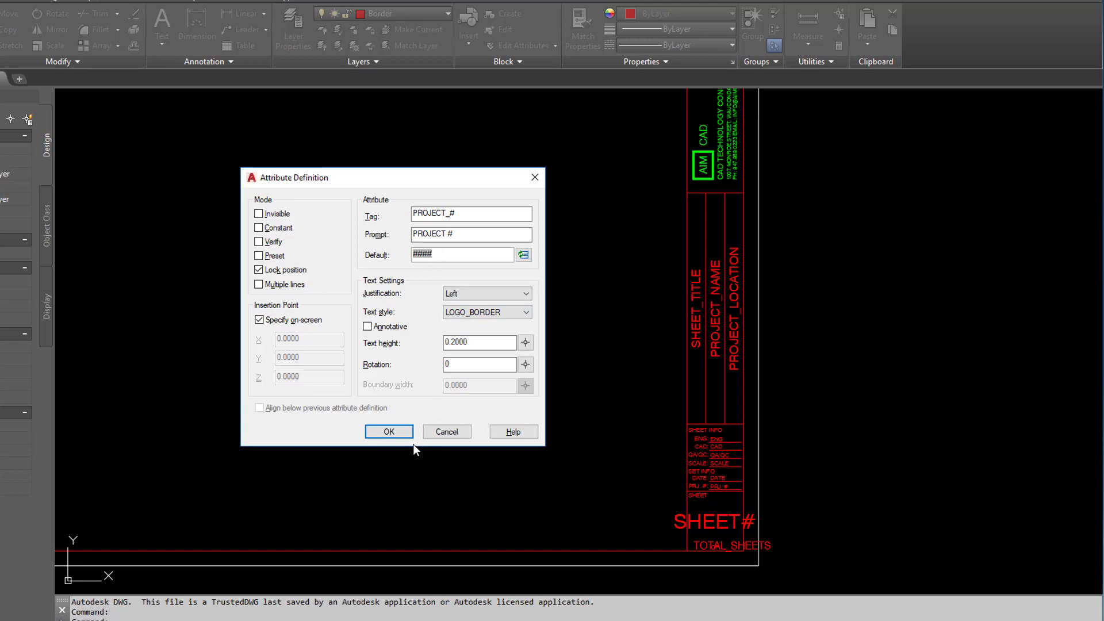
- Place the PROJECT_# attribute left of the title block and pan to its info rows
left_click(388, 432)
left_click(600, 357)
scroll(648, 370, "up", 4)
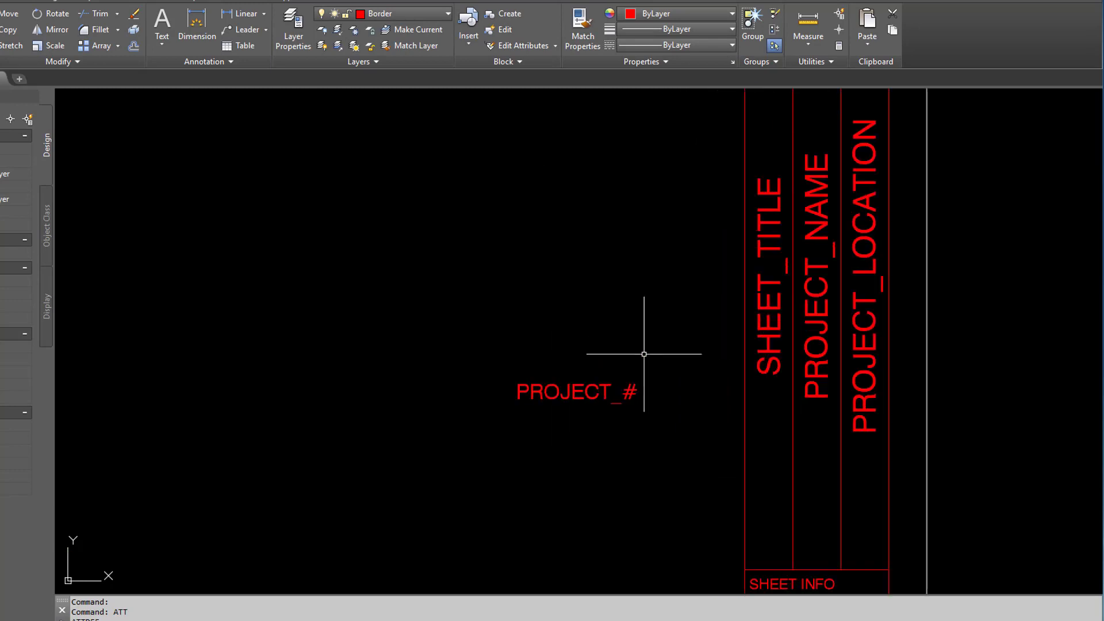
middle_click_drag(650, 395, 554, 336)
scroll(554, 327, "down", 2)
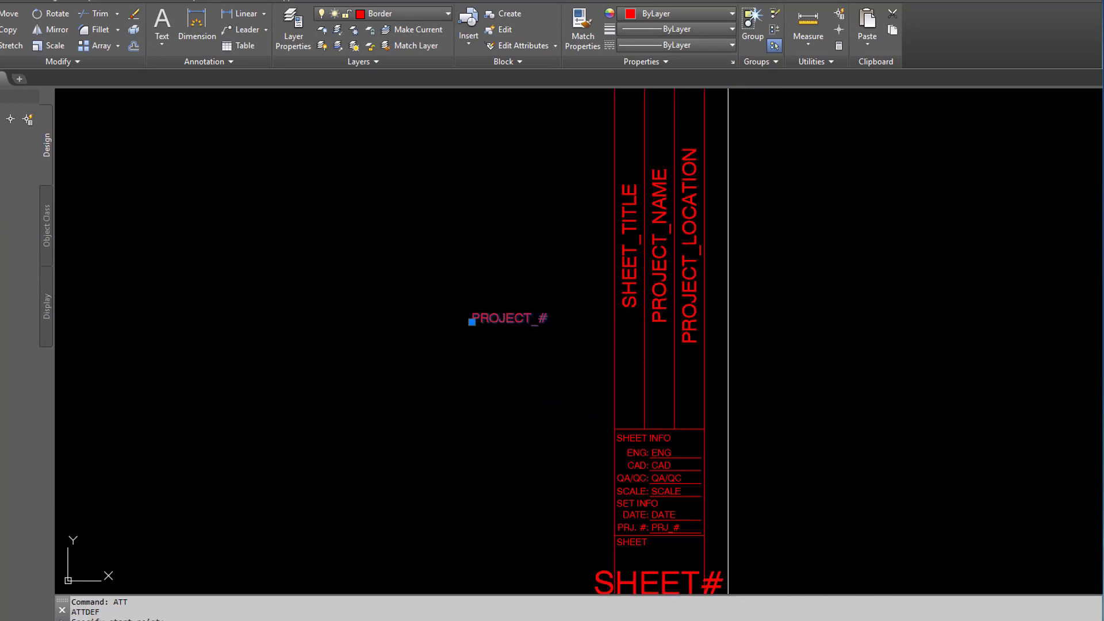
scroll(654, 507, "up", 2)
middle_click_drag(707, 570, 584, 352)
scroll(584, 352, "up", 2)
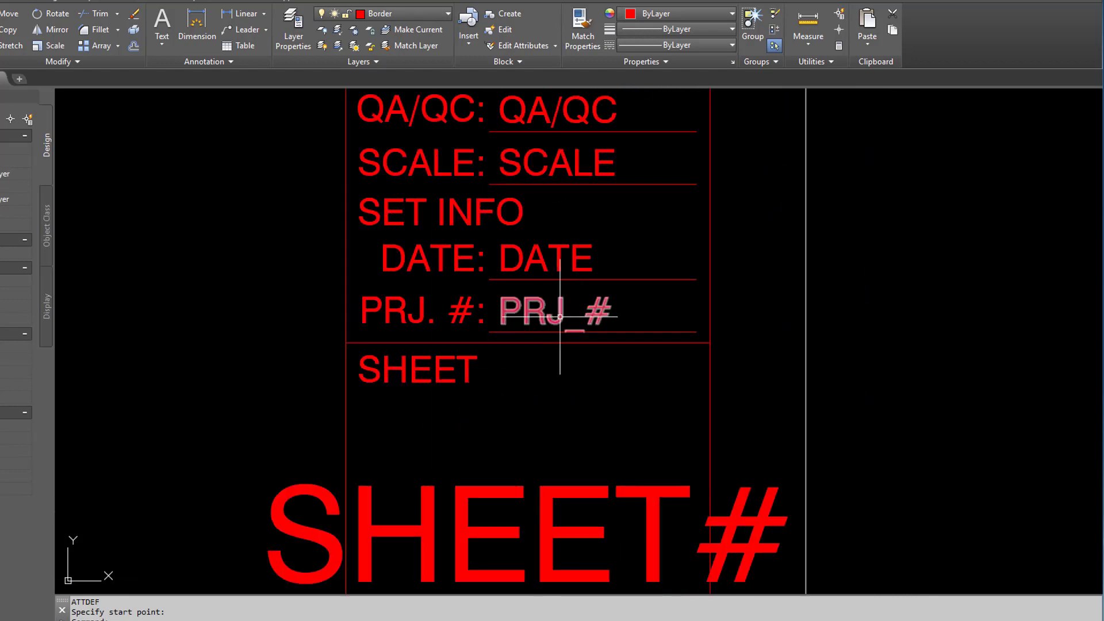
- Open the PRJ_# attribute definition and inspect its project-number default field
double_click(500, 309)
double_click(498, 332)
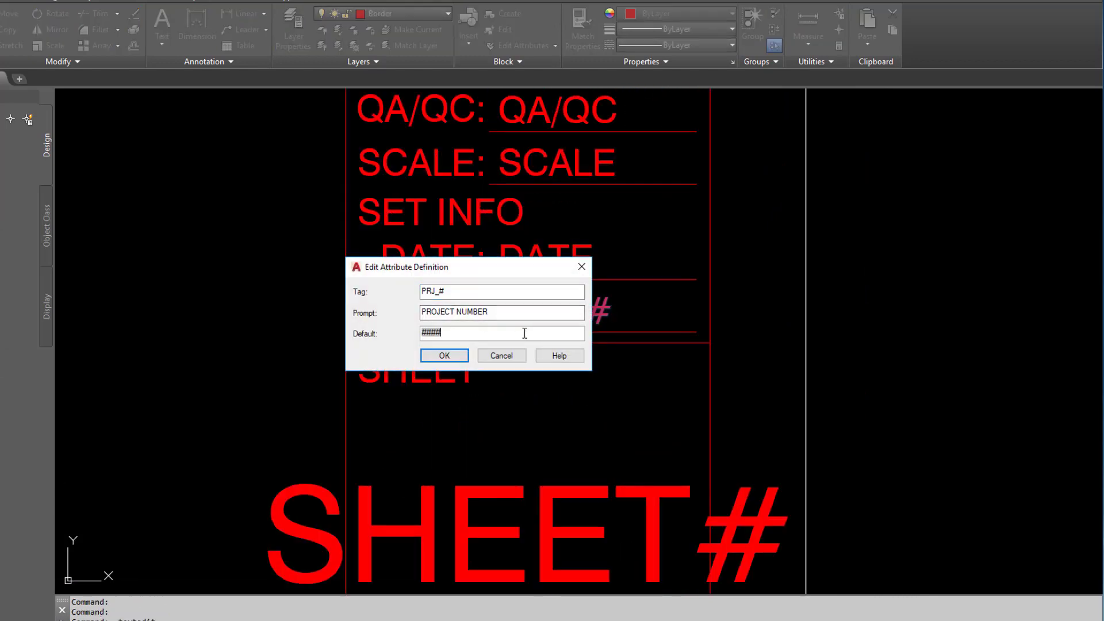
left_click_drag(480, 269, 205, 211)
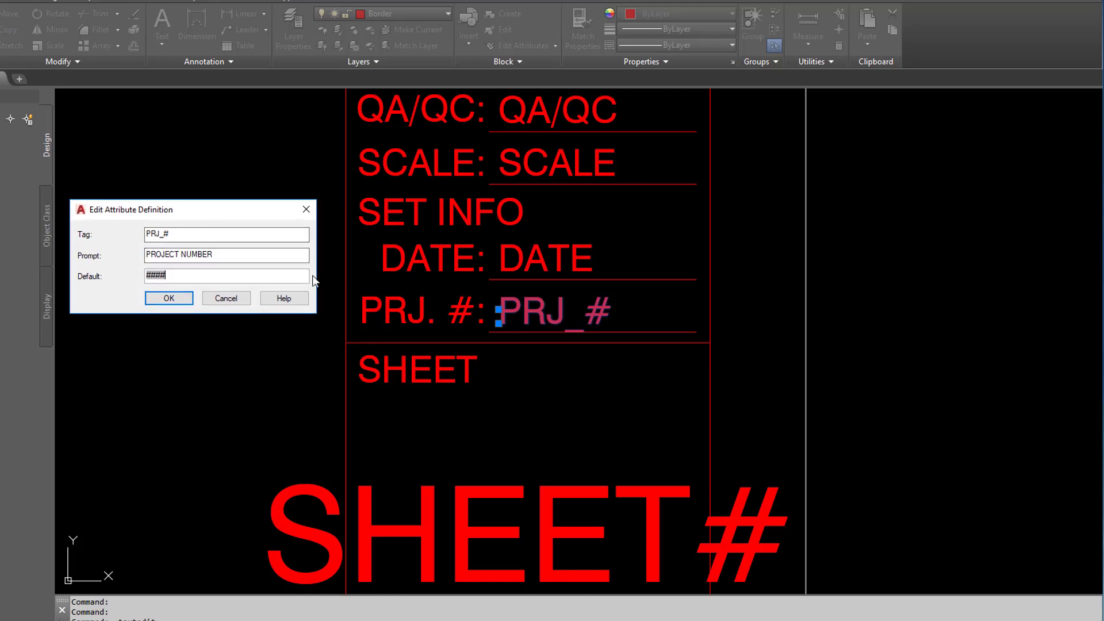
double_click(161, 278)
right_click(162, 280)
left_click(201, 366)
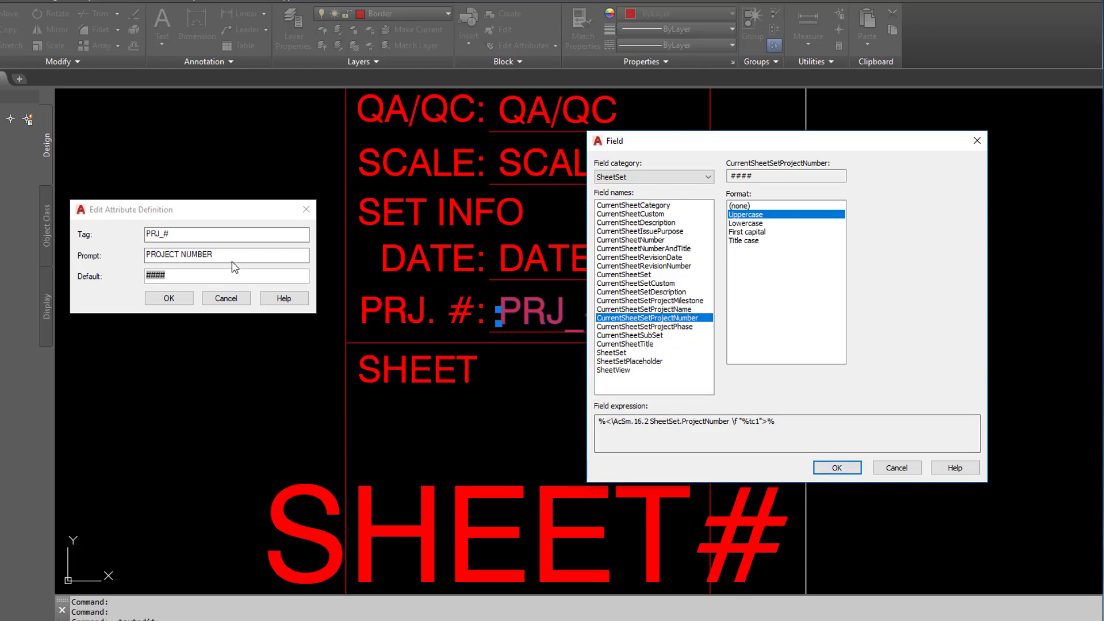
key("Return")
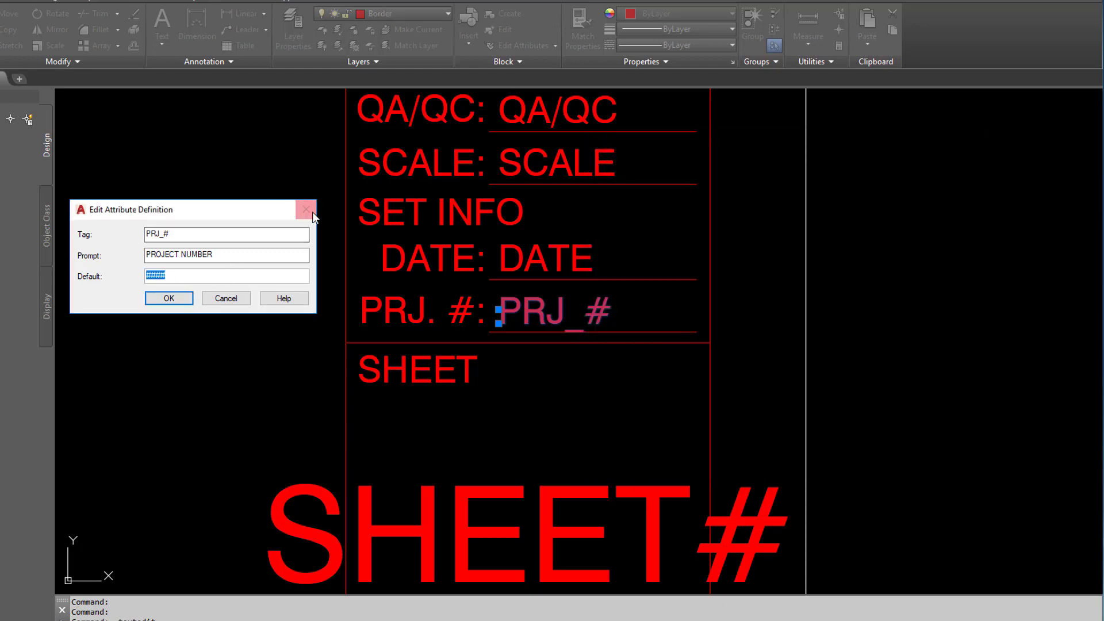
- Open the TOTAL_SHEETS attribute definition and bring up its default field's settings
left_click(168, 298)
scroll(582, 395, "down", 3)
scroll(569, 368, "down", 2)
scroll(553, 349, "up", 1)
scroll(618, 345, "up", 2)
left_click(575, 354)
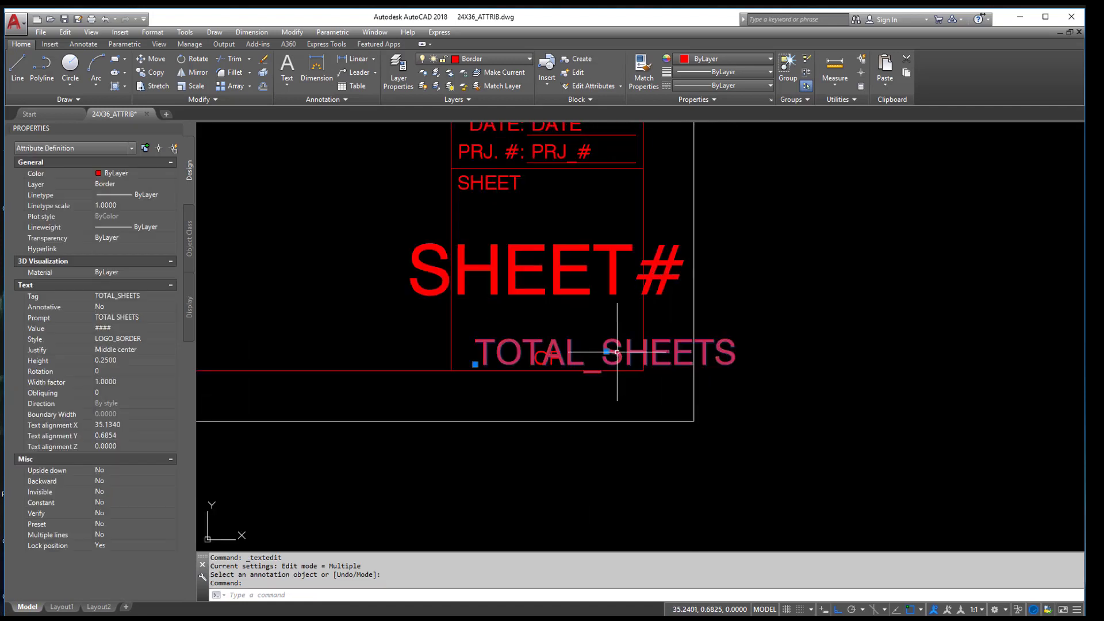
left_click_drag(532, 329, 518, 332)
right_click(515, 333)
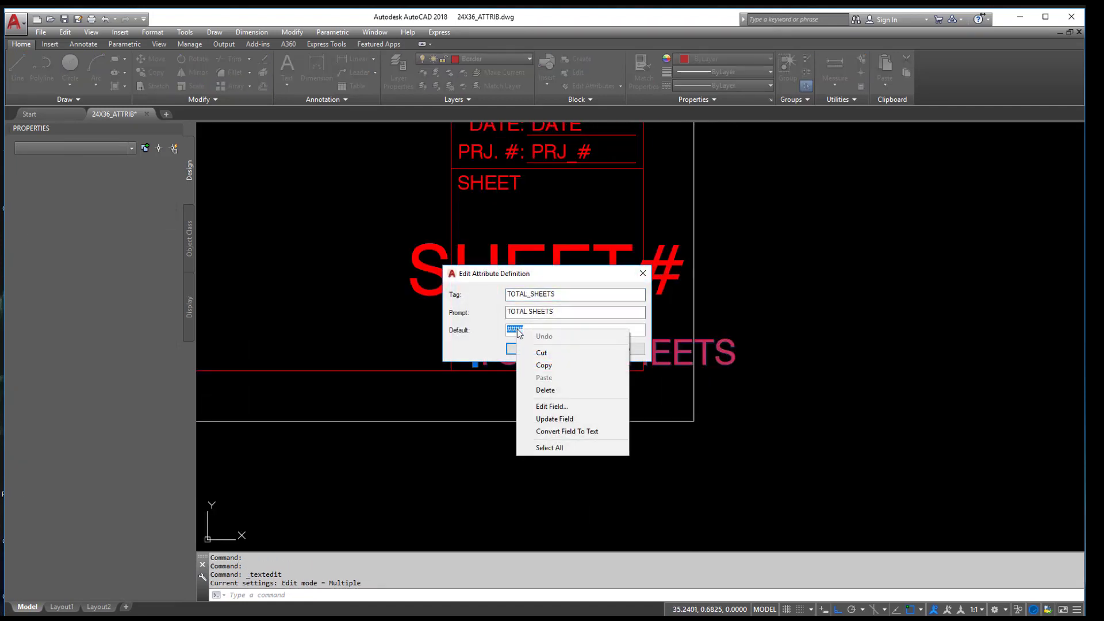
left_click(566, 407)
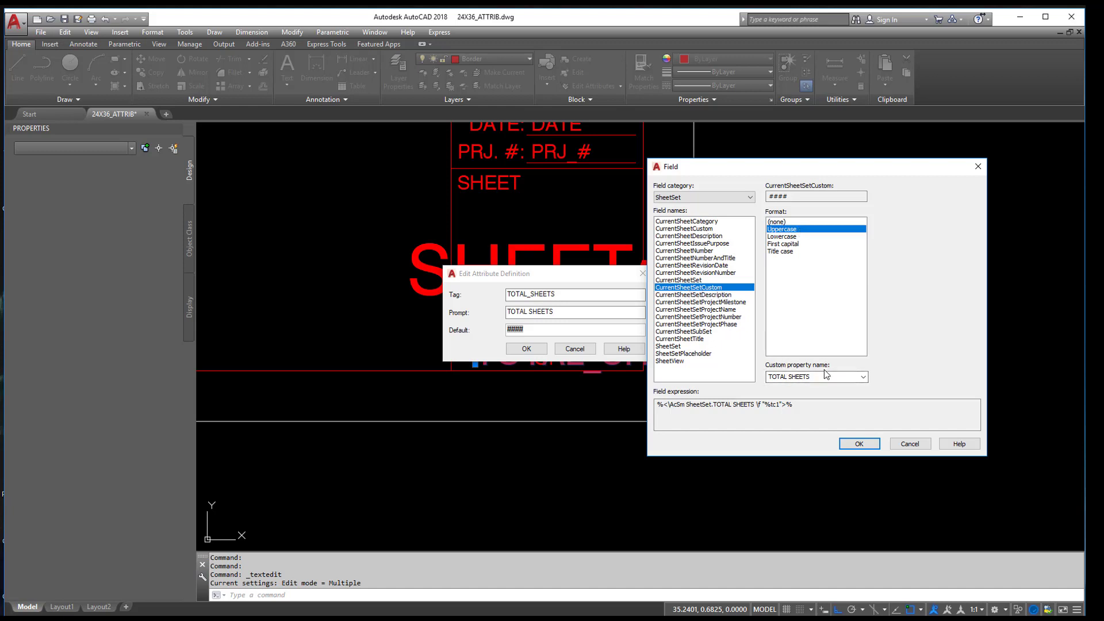
- Check and retype the custom property name TOTAL SHEETS in the CurrentSheetSetCustom field
left_click(800, 382)
left_click(788, 379)
left_click(823, 381)
left_click_drag(824, 381, 799, 384)
key("BackSpace")
type("EETS")
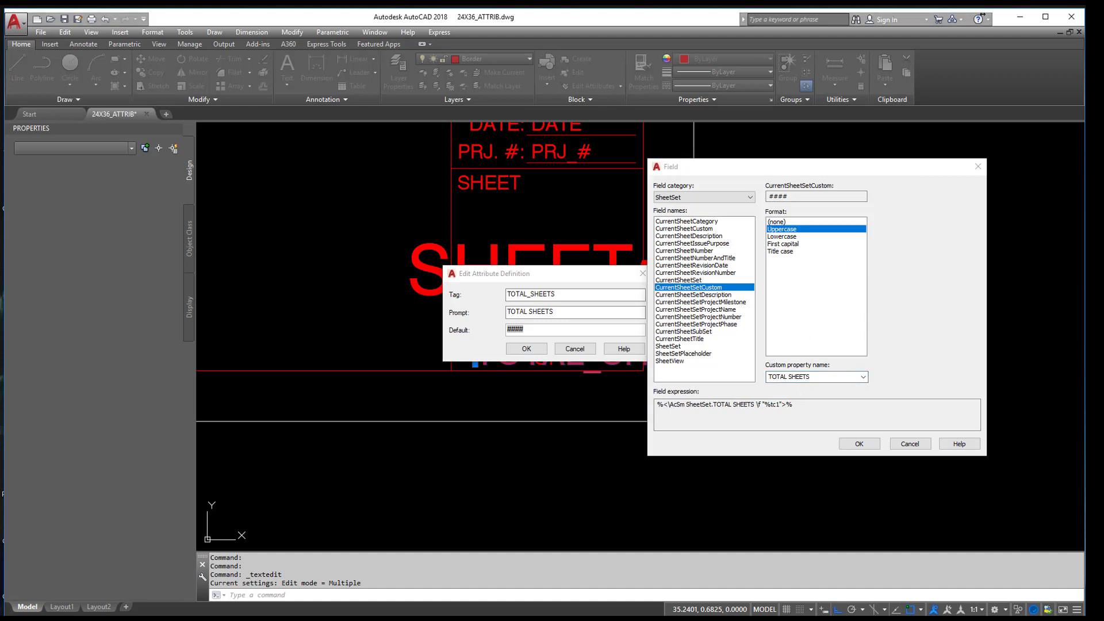
- Arrange the property-name notes beside the Field dialog, highlighting TOTAL SHEETS and QA/QC
mouse_move(1100, 190)
left_mouse_down()
mouse_move(757, 215)
mouse_move(395, 192)
mouse_move(318, 162)
left_mouse_up()
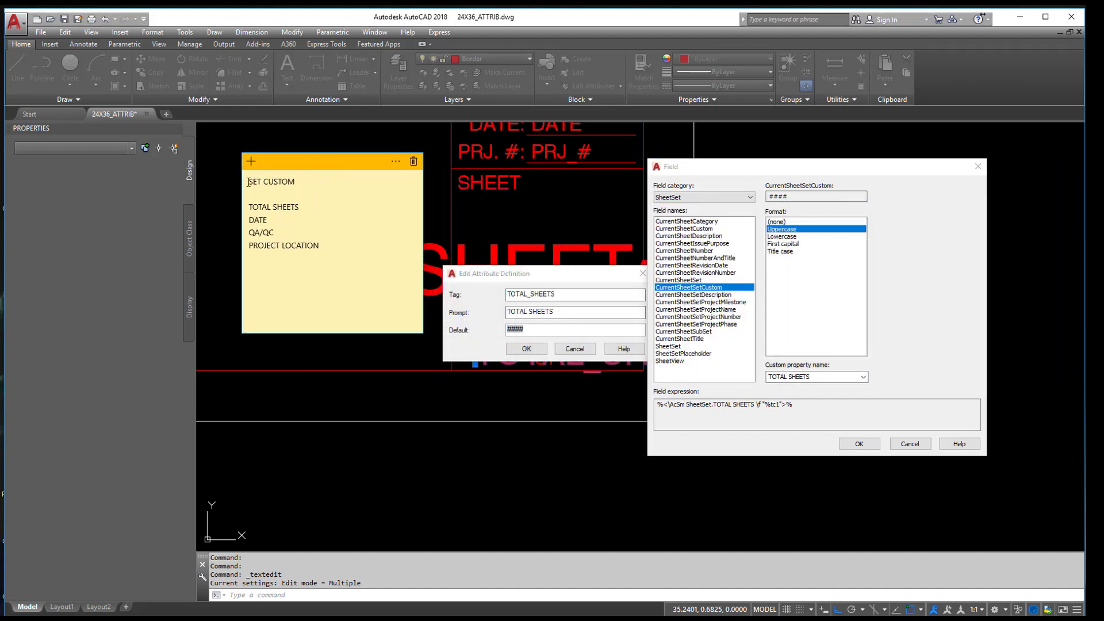
left_click_drag(250, 207, 319, 246)
double_click(257, 219)
left_click(316, 258)
left_click(816, 196)
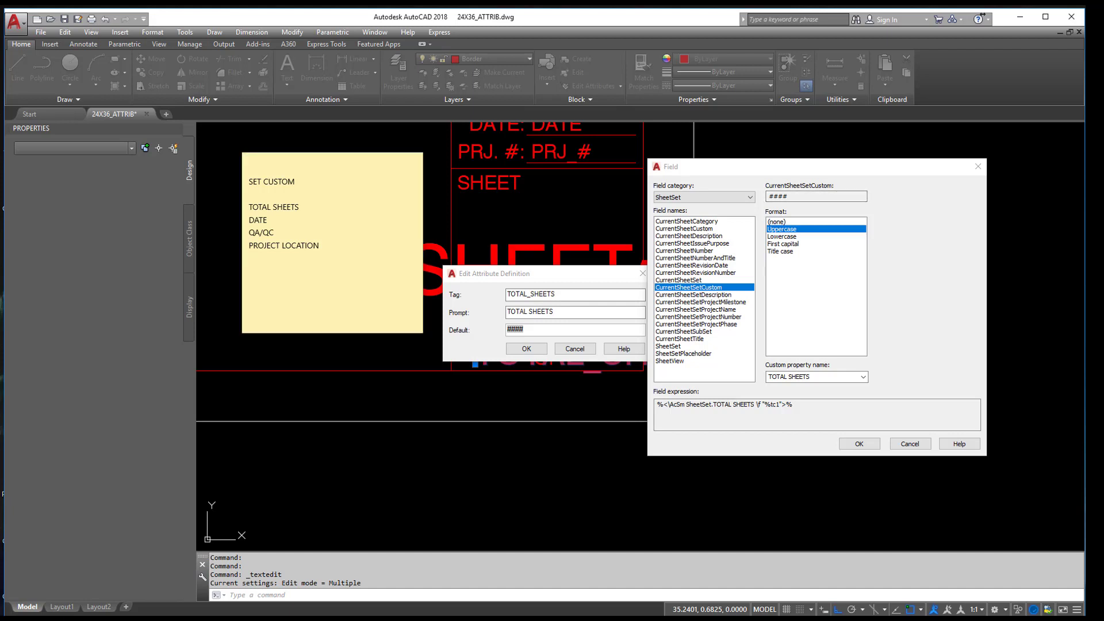
left_click_drag(676, 134, 316, 354)
left_click(311, 426)
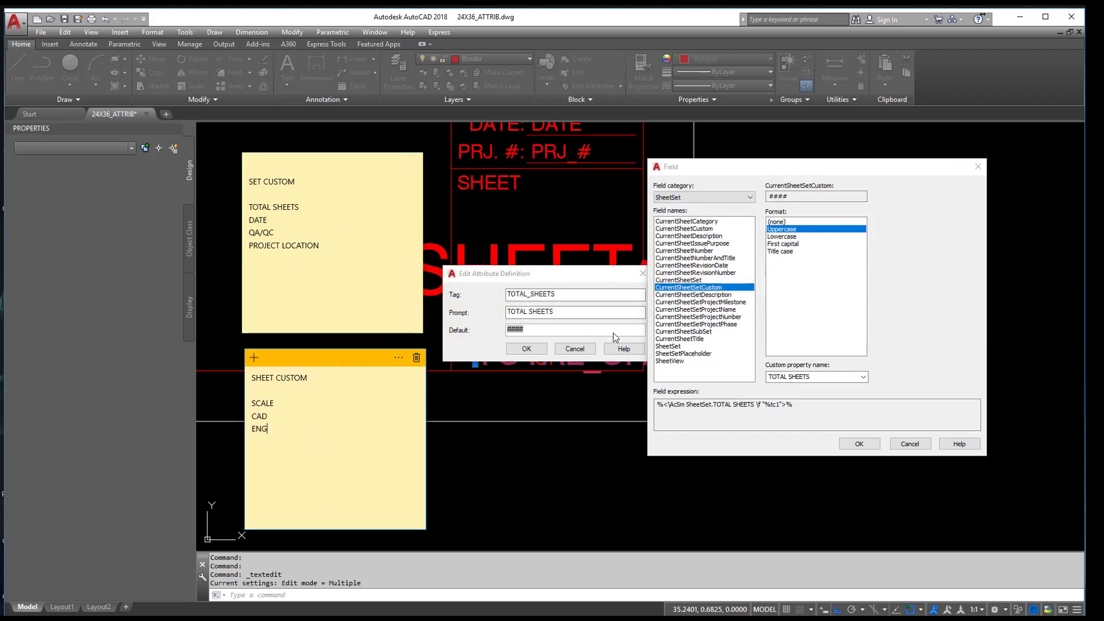
left_click(282, 403)
- Verify the TOTAL SHEETS property name against the notes and accept the uppercase field
left_click(275, 208)
key("BackSpace")
type("_")
left_click(796, 378)
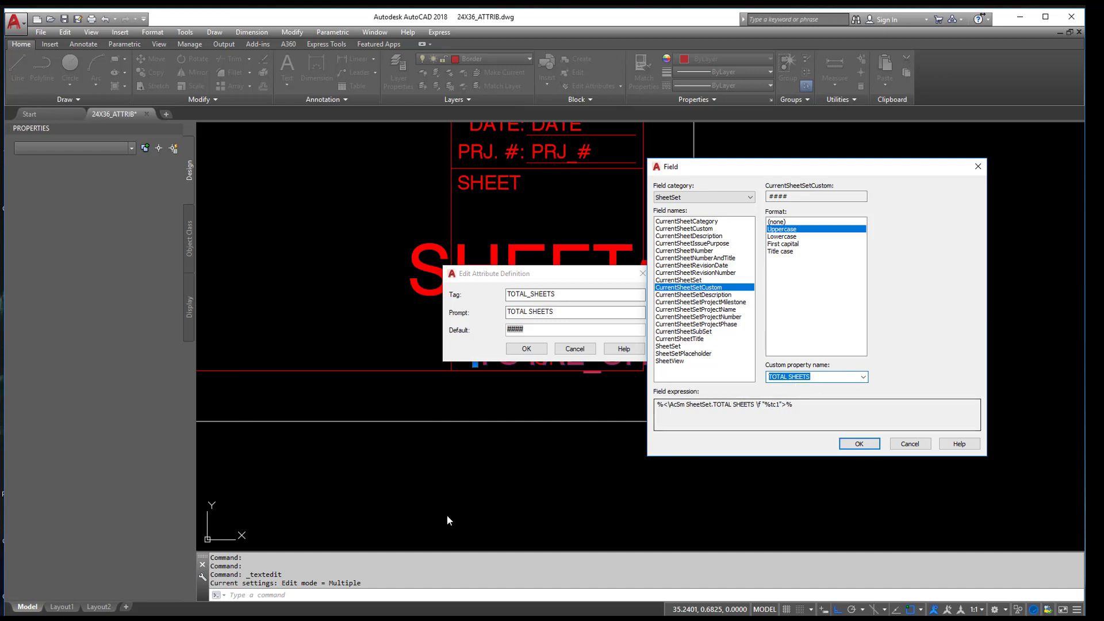
key("alt+Tab")
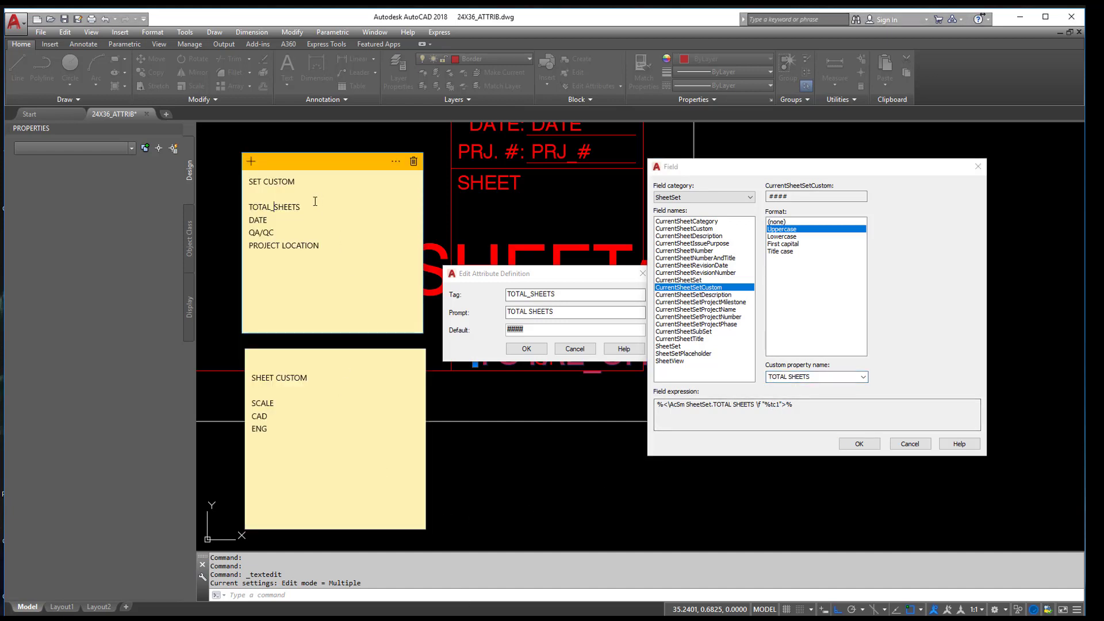
key("BackSpace")
left_click_drag(282, 167, 1103, 167)
left_click_drag(347, 356, 1103, 356)
left_click(793, 360)
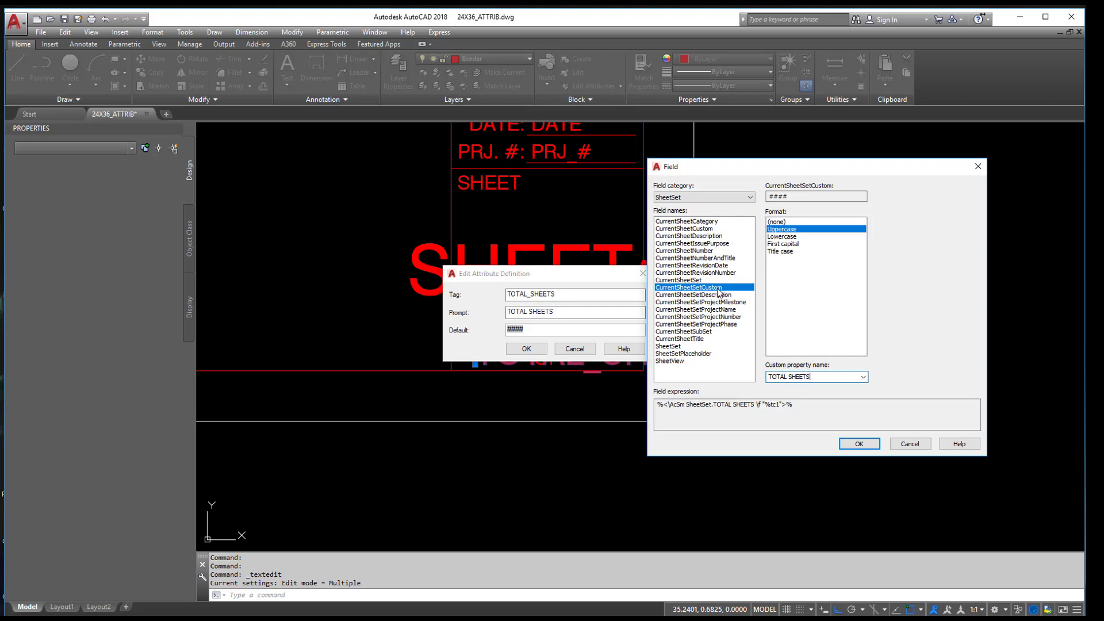
left_click(846, 444)
- Confirm the TOTAL_SHEETS attribute definition and bring the SHEET INFO block into view
left_click(526, 349)
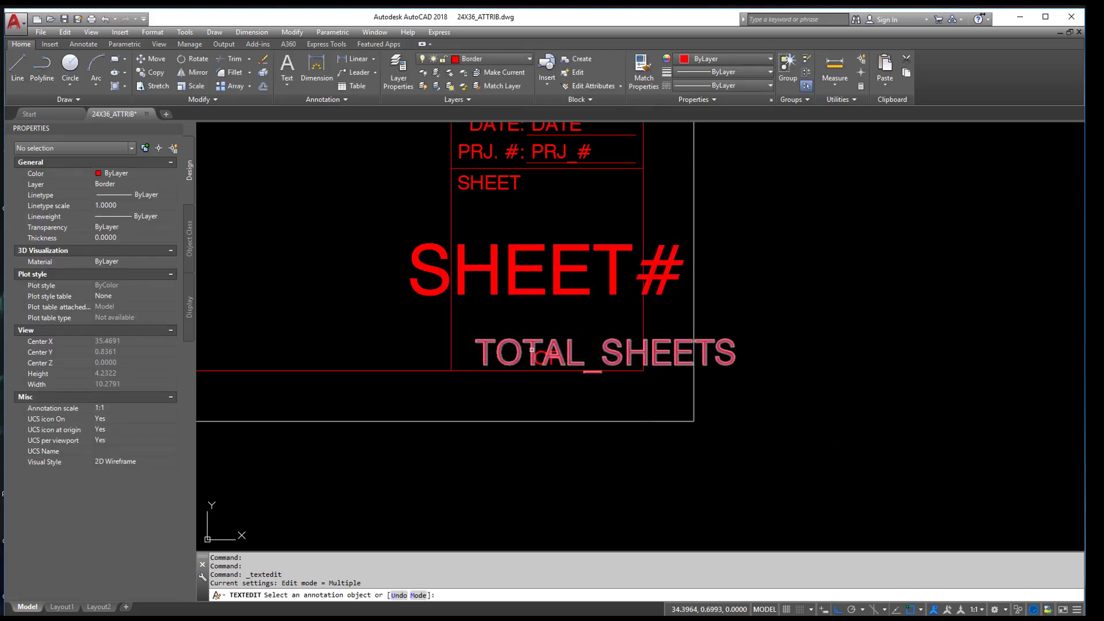
right_click(595, 209)
left_click(601, 213)
middle_click_drag(598, 211, 687, 346)
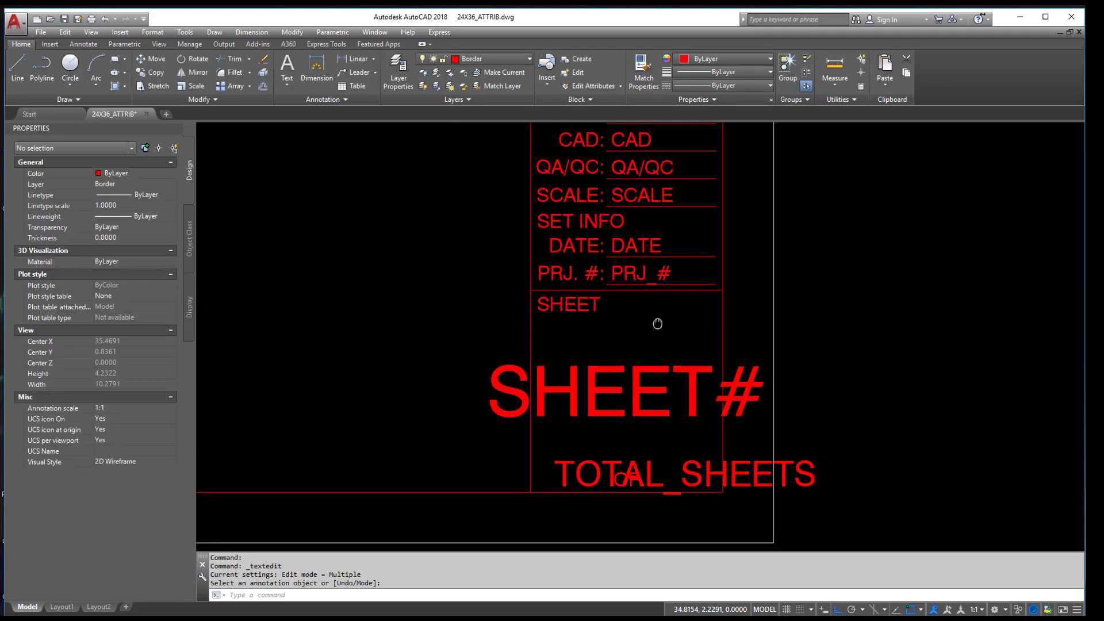
middle_click_drag(663, 244, 678, 285)
middle_click_drag(666, 201, 679, 261)
scroll(679, 261, "up", 2)
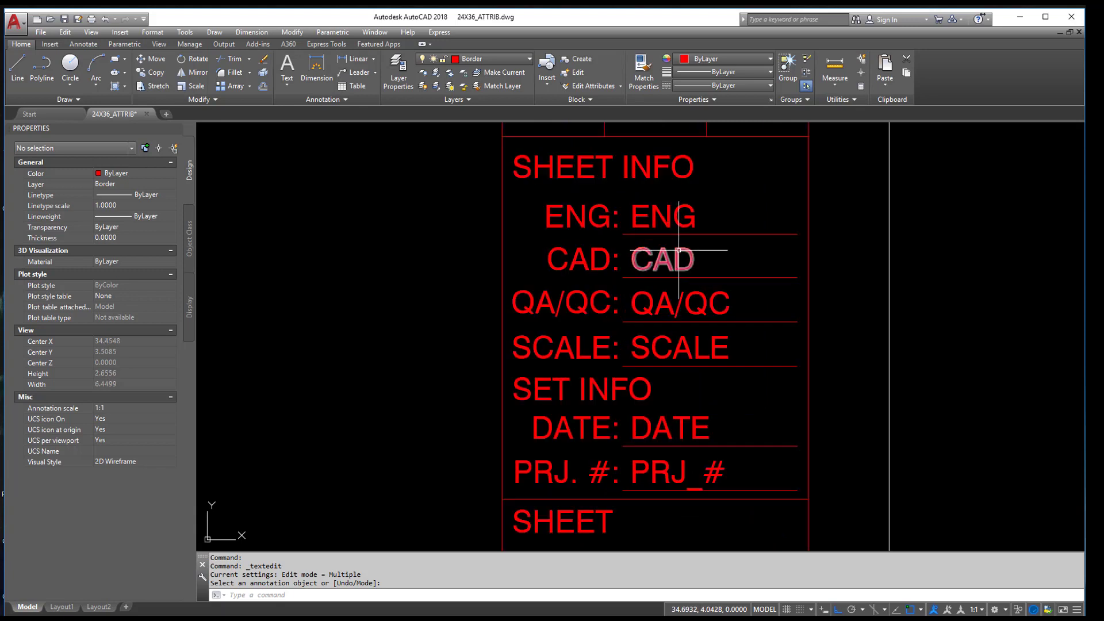
- Open the CAD attribute definition and insert a field for its #### default
left_click(678, 250)
double_click(679, 250)
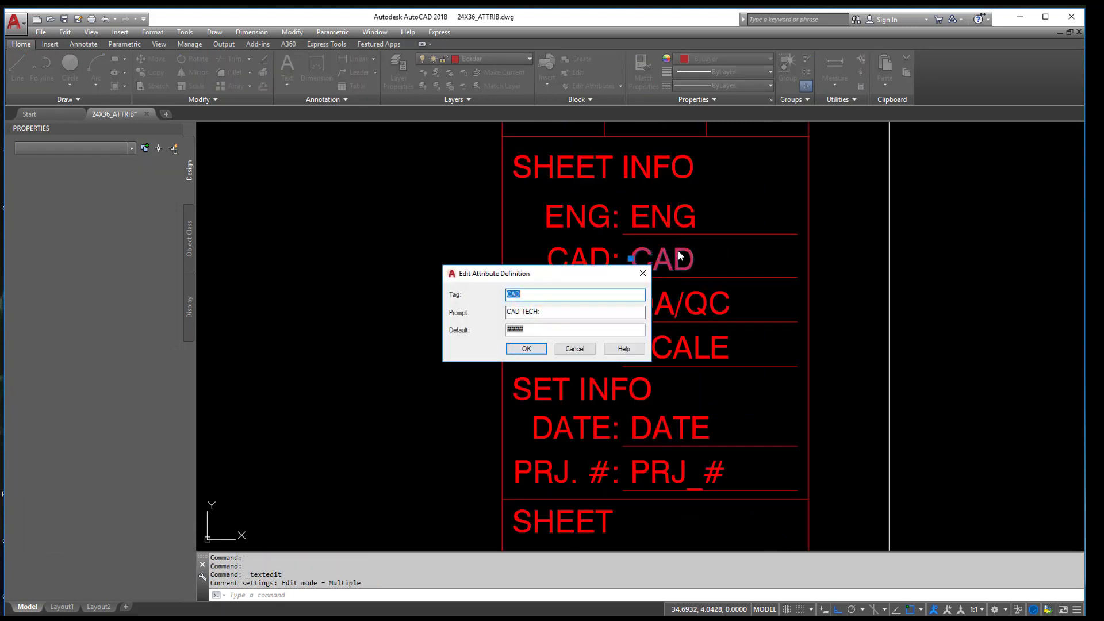
double_click(526, 330)
right_click(526, 330)
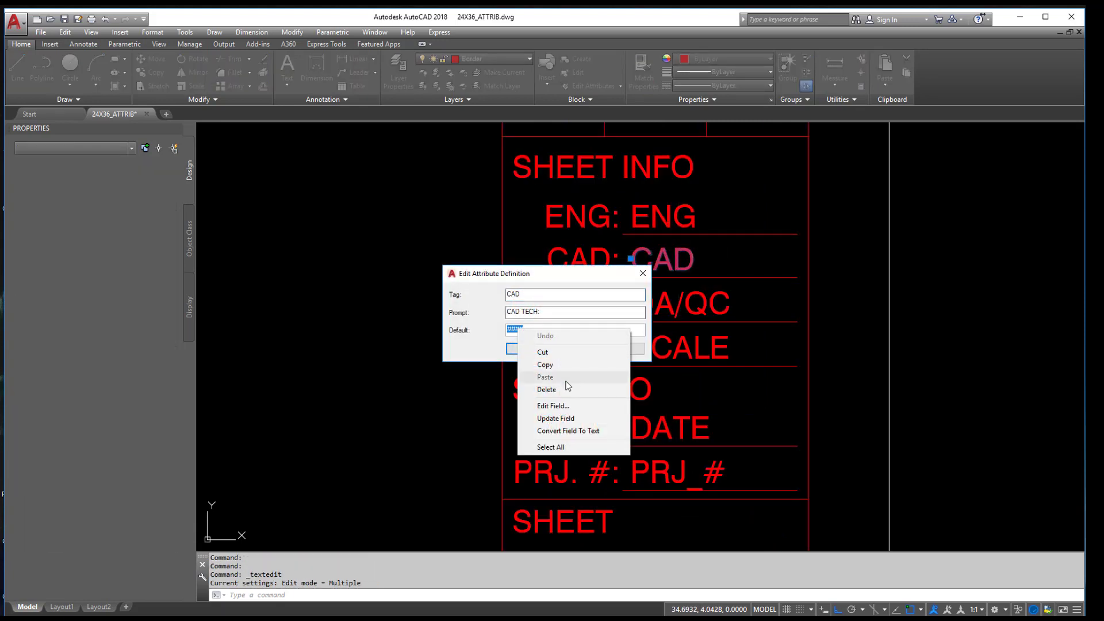
left_click(568, 406)
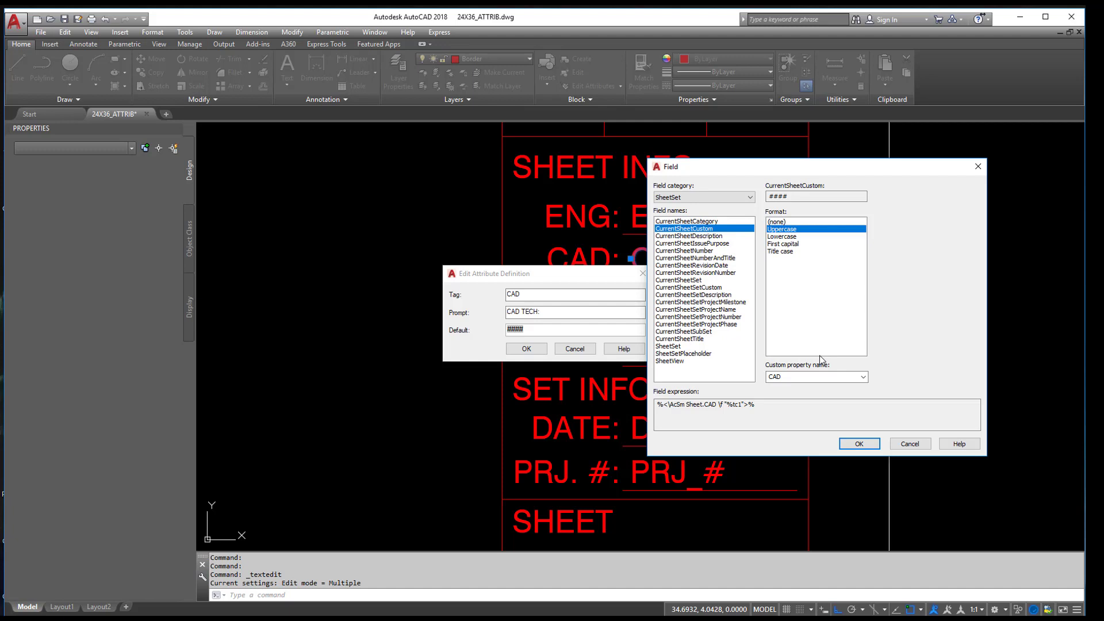
- Arrange the SHEET CUSTOM and SET CUSTOM property notes and locate the CAD property
key("alt+Tab")
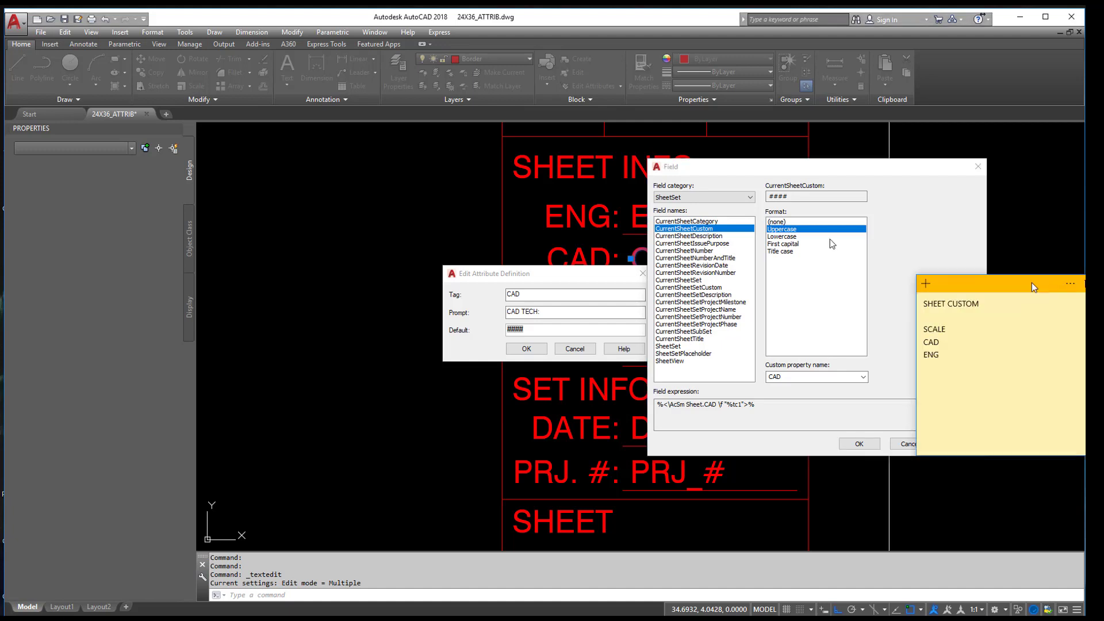
left_click_drag(843, 246, 329, 148)
key("alt+Tab")
left_click_drag(415, 306, 298, 345)
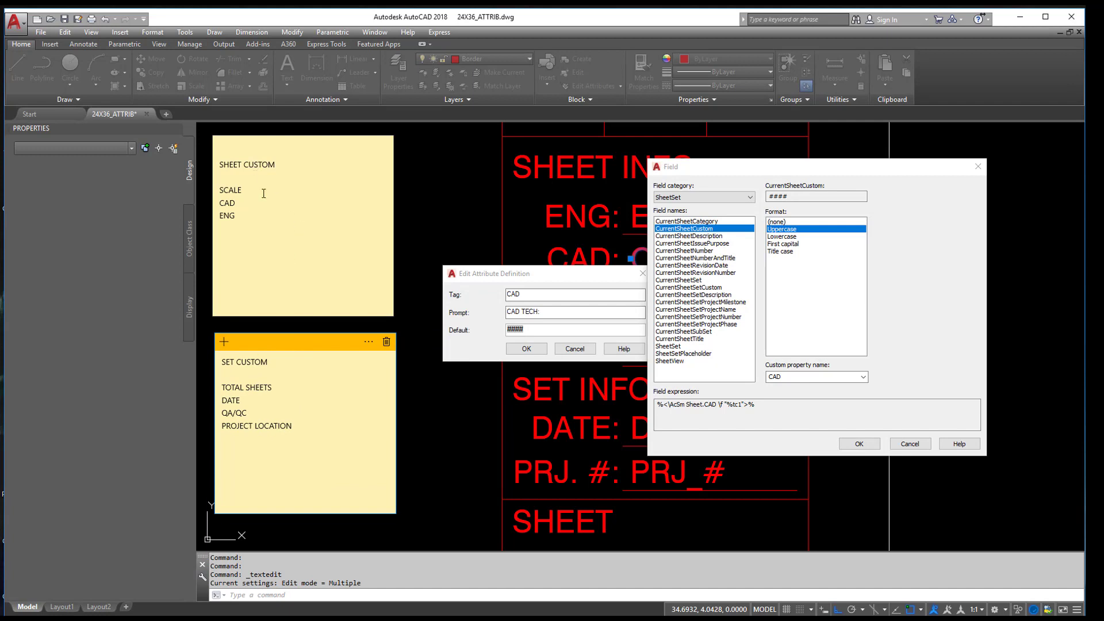
mouse_move(219, 165)
left_mouse_down()
mouse_move(283, 167)
mouse_move(221, 166)
left_mouse_up()
left_click(283, 167)
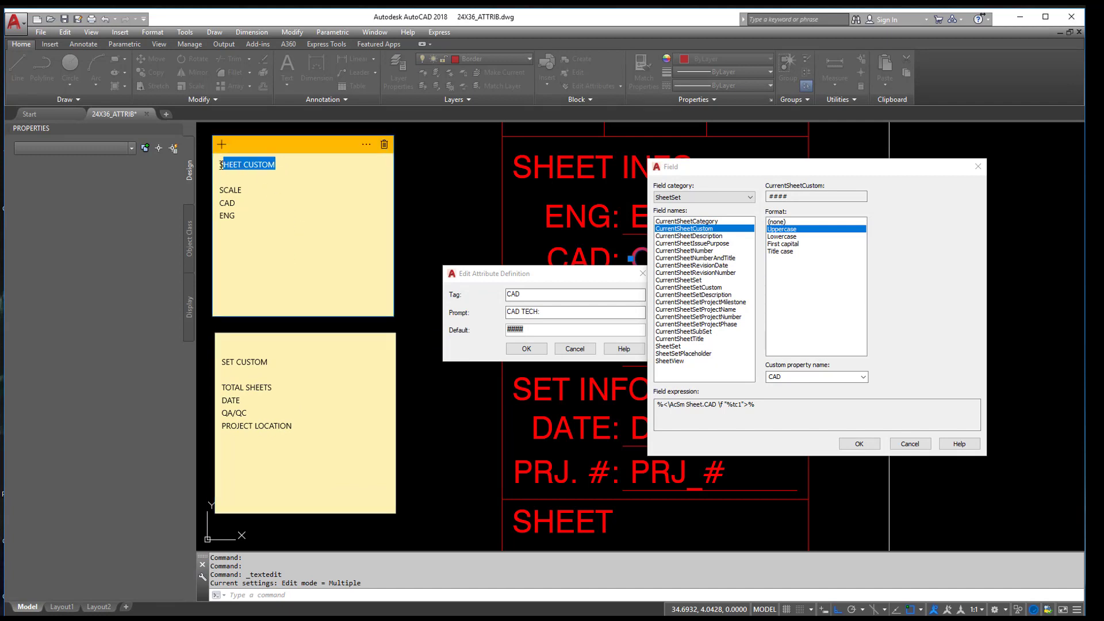
left_click(220, 164)
left_click_drag(220, 163, 286, 168)
left_click(236, 203)
left_click_drag(220, 361, 293, 366)
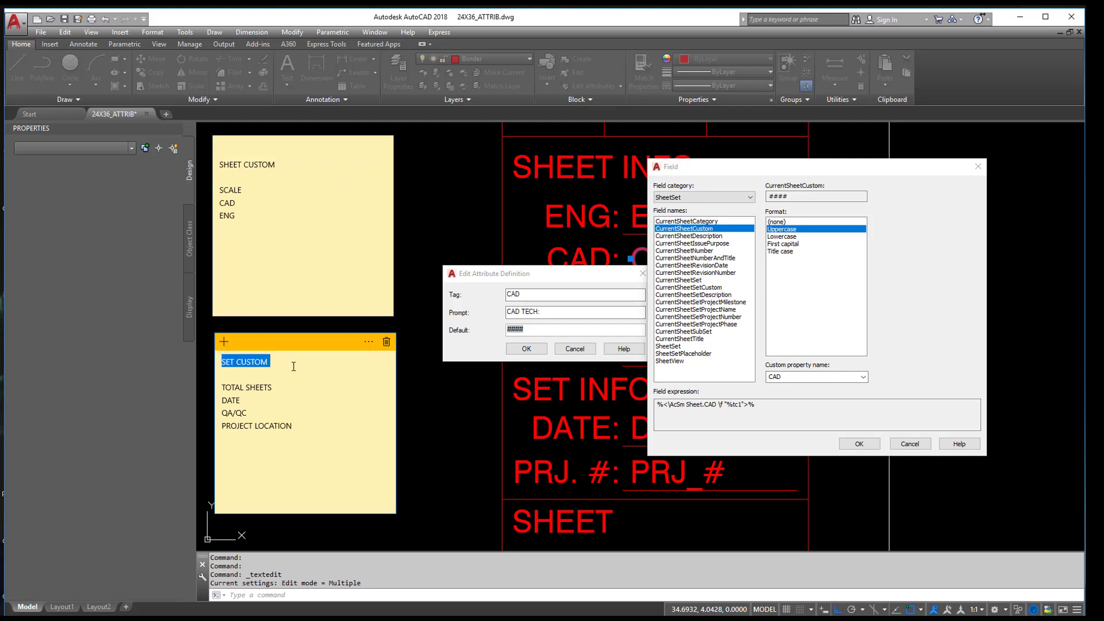
left_click(285, 371)
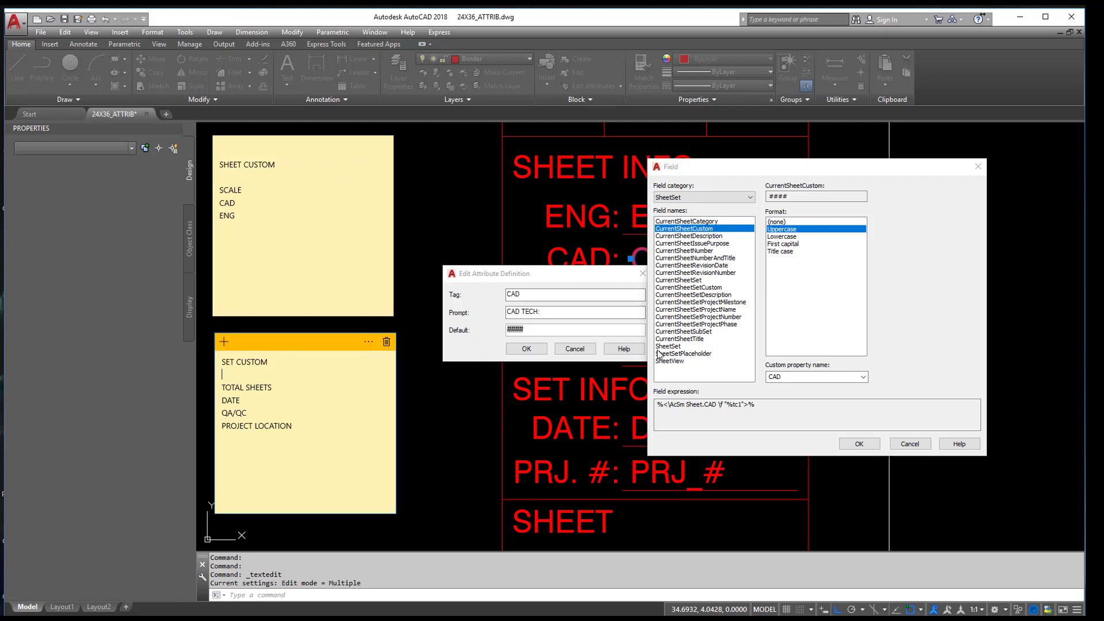
triple_click(255, 363)
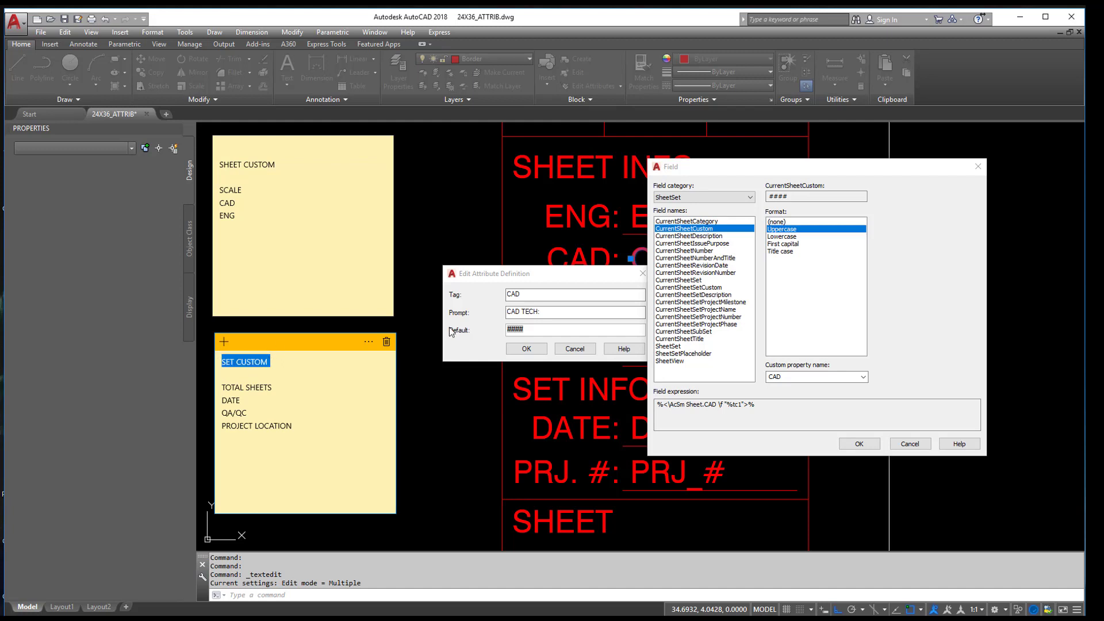
- Review the set-level property names, then accept the uppercase CurrentSheetCustom CAD field
left_click(270, 192)
left_click_drag(221, 165, 304, 170)
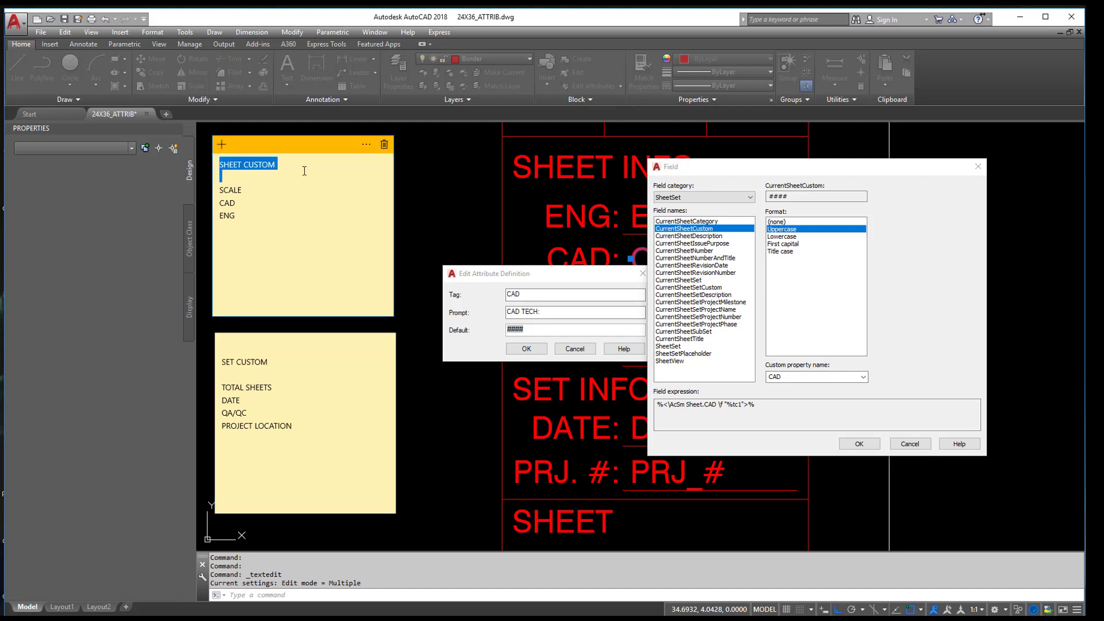
key("Right")
left_click(225, 368)
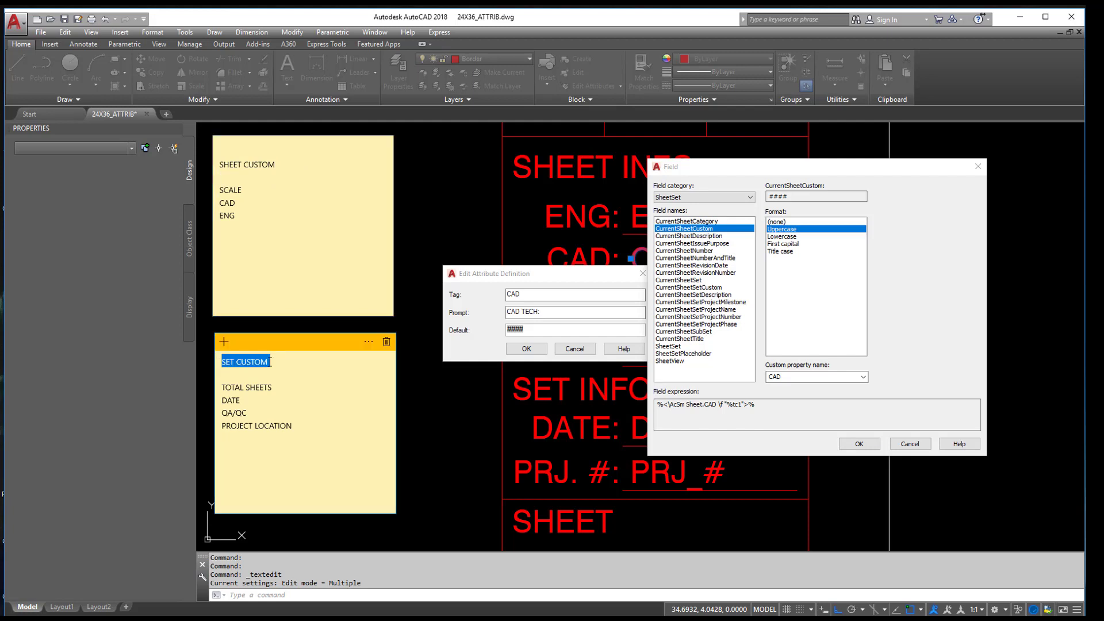
left_click(293, 366)
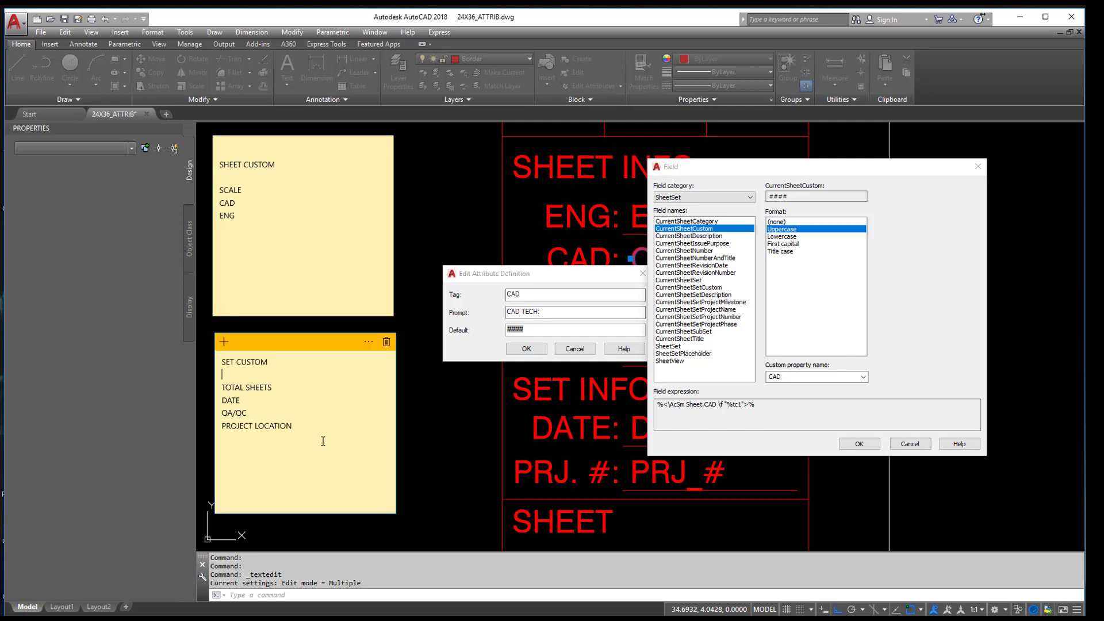
left_click_drag(322, 439, 222, 384)
left_click(273, 236)
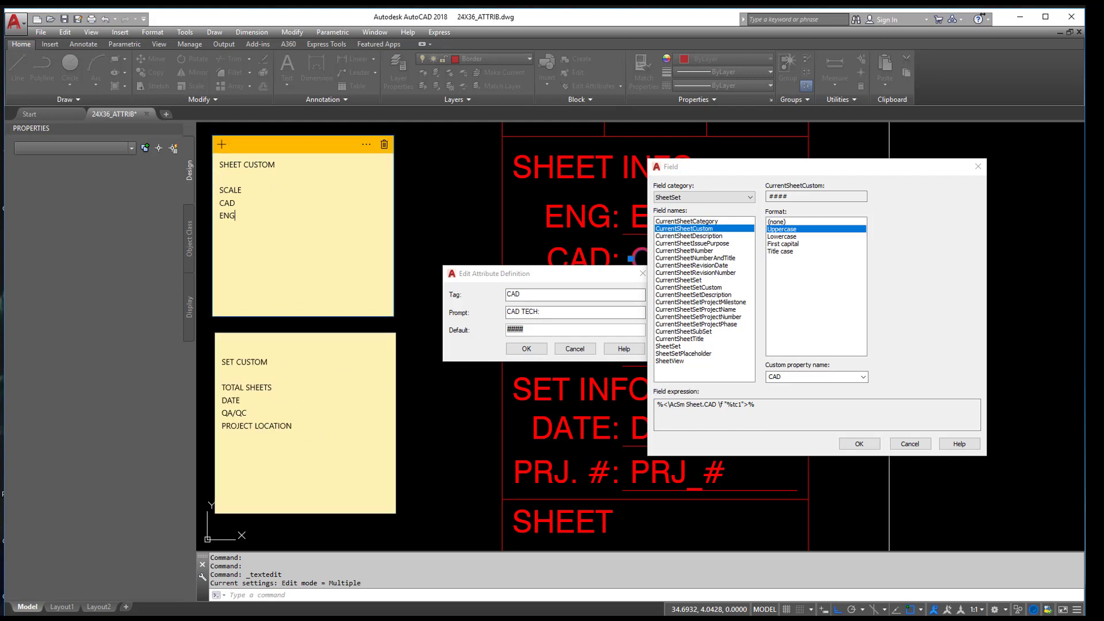
left_click_drag(268, 156, 1101, 191)
left_click_drag(289, 348, 1100, 352)
left_click(909, 445)
- Confirm the CAD attribute definition, end attribute editing, and save with QSAVE
left_click(526, 349)
scroll(522, 361, "down", 3)
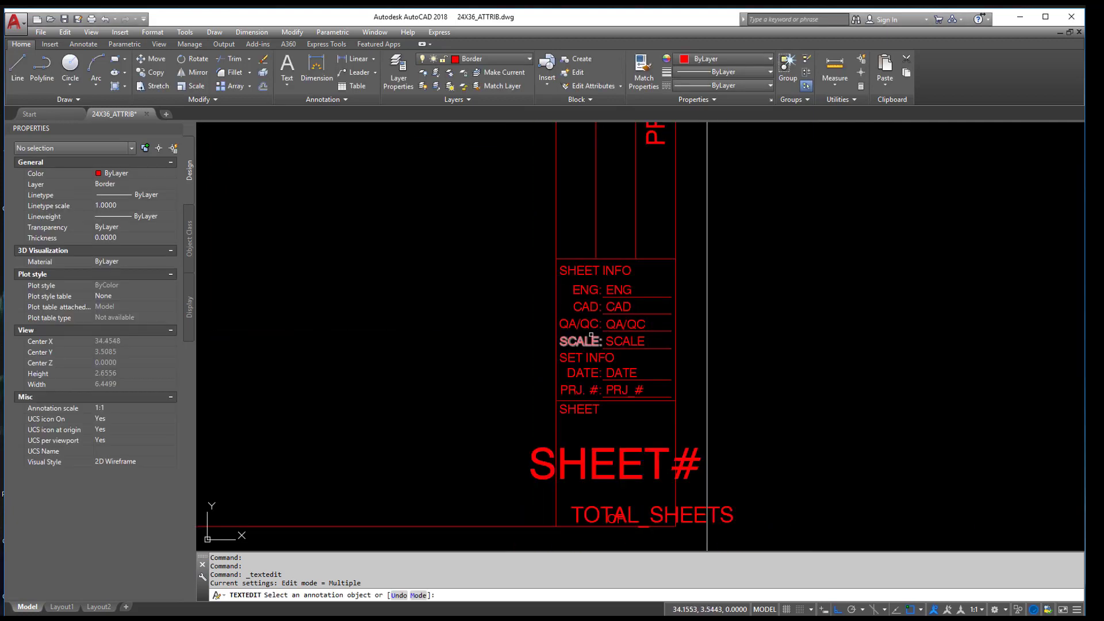
middle_click_drag(567, 283, 640, 357)
scroll(623, 324, "up", 1)
right_click(624, 324)
left_click(635, 330)
scroll(591, 337, "down", 3)
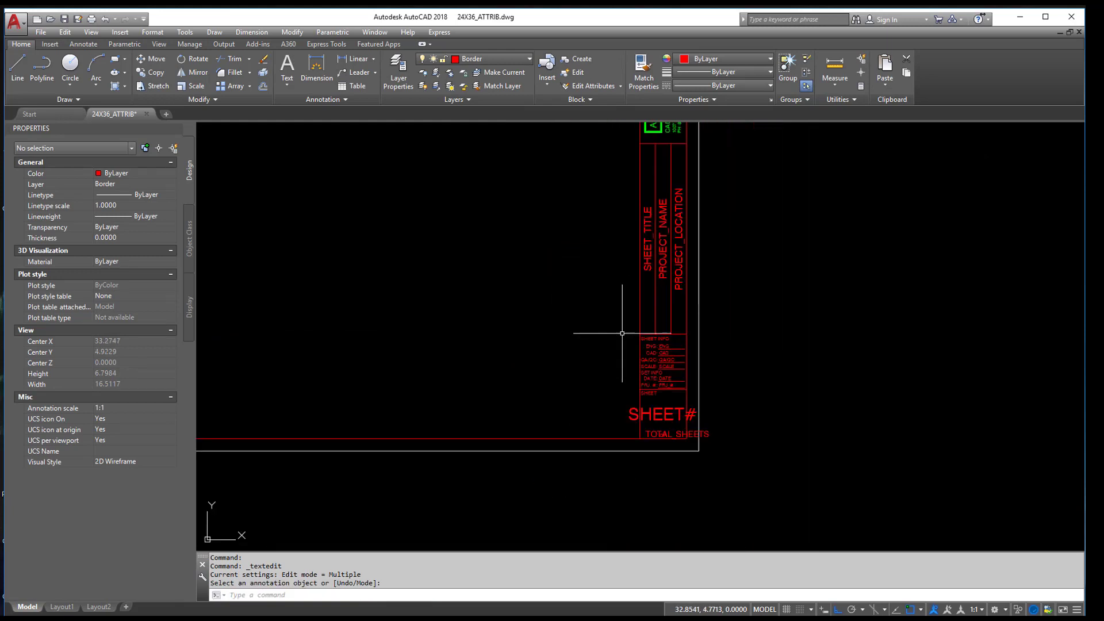
mouse_move(529, 291)
middle_mouse_down()
mouse_move(592, 300)
mouse_move(574, 291)
middle_mouse_up()
scroll(591, 300, "down", 2)
type("QSAVE")
key("Return")
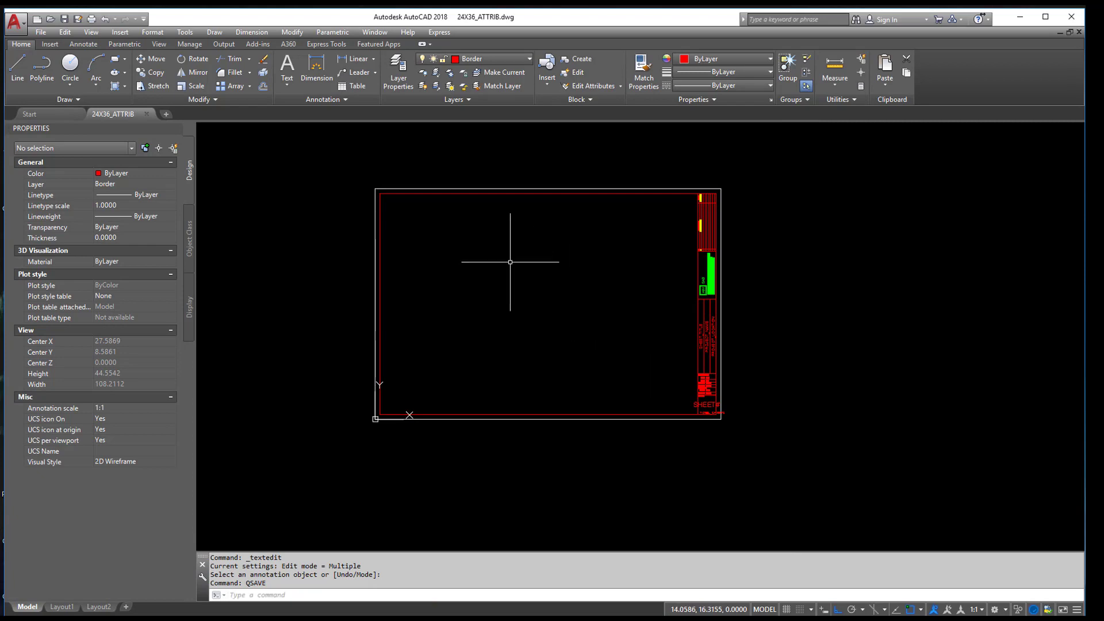
- Create a new drawing from the _AutoCAD Civil 3D (Imperial) NCS template
left_click(46, 32)
left_click(41, 33)
left_click(41, 33)
left_click(53, 46)
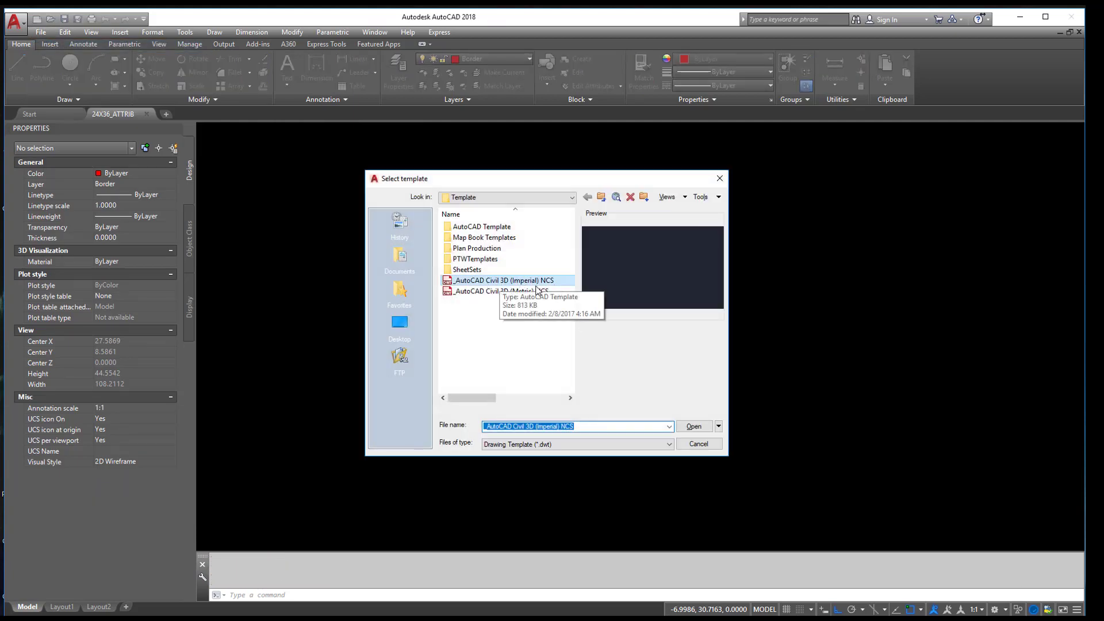
double_click(523, 281)
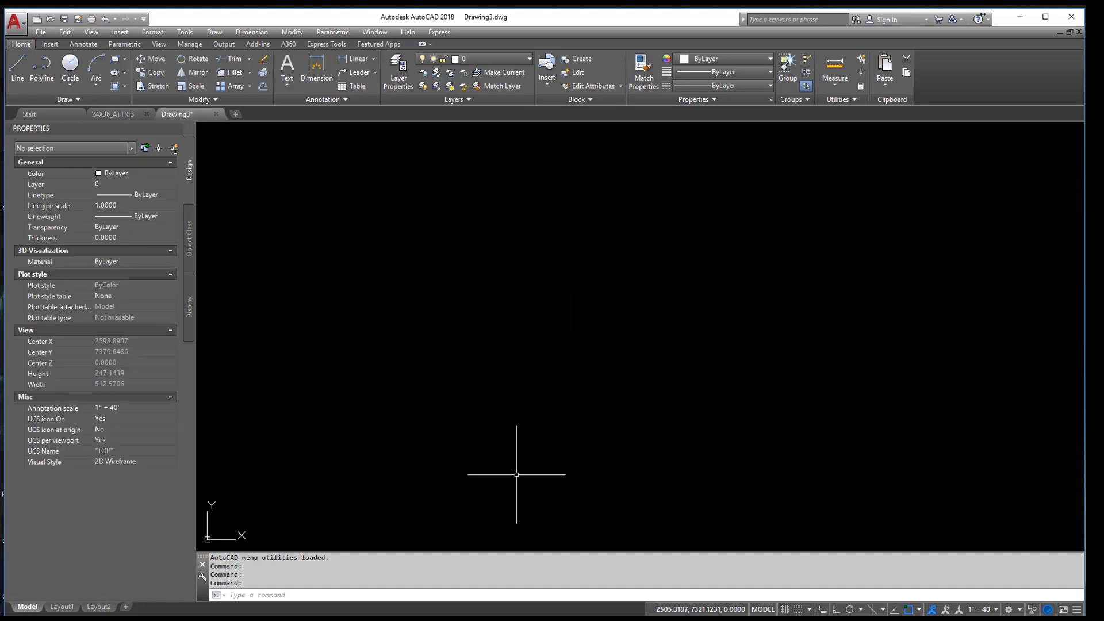
- Switch to Layout1 and erase its default viewport
left_click(61, 606)
left_click(631, 284)
left_click(387, 291)
key("Delete")
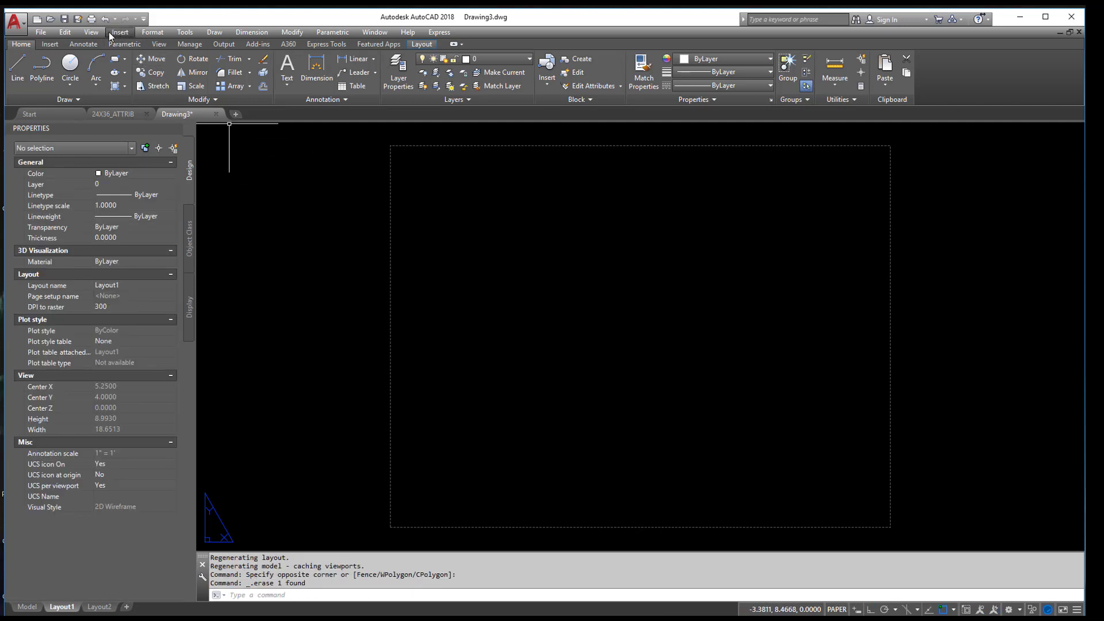
- Insert the 24X36_ATTRIB title block, accept its attribute values, and check it by zooming
left_click(91, 35)
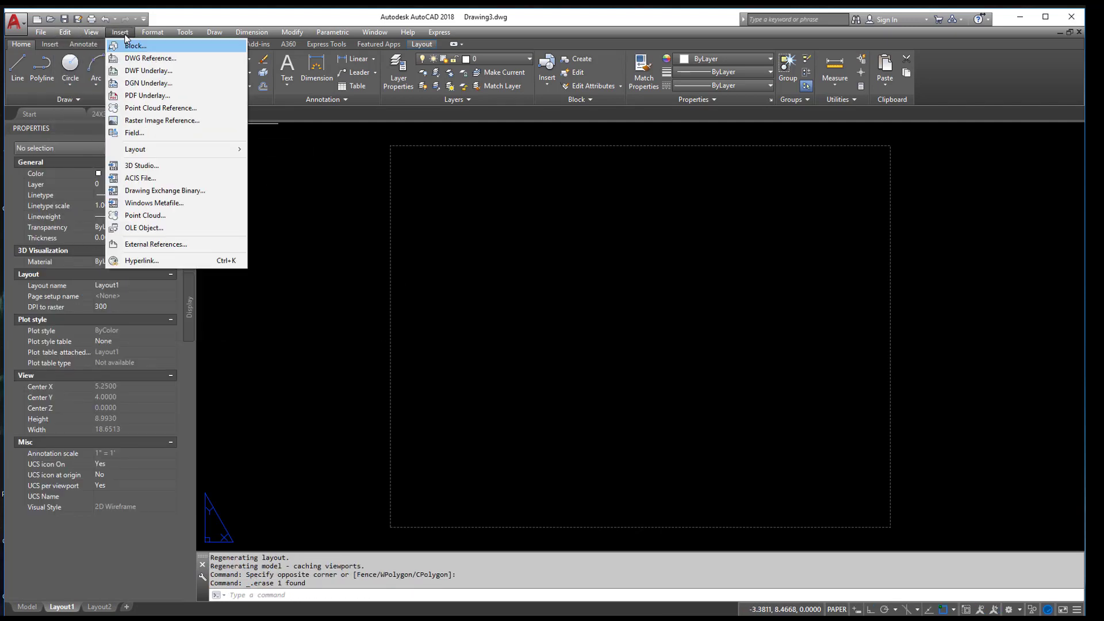
left_click(129, 46)
left_click(650, 252)
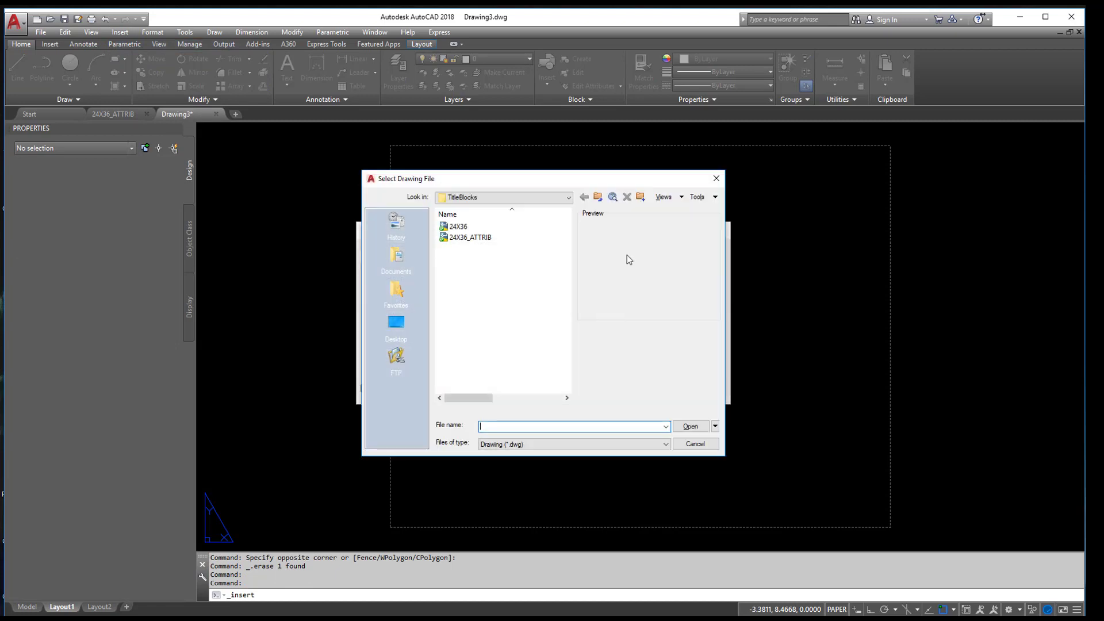
left_click(495, 238)
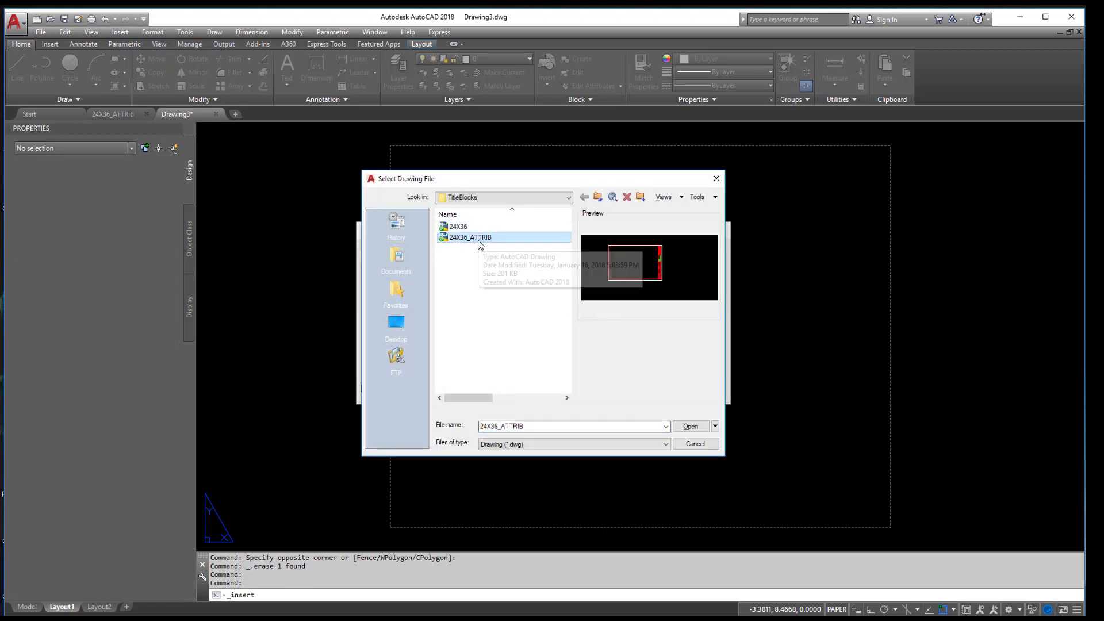
double_click(499, 247)
left_click(616, 390)
left_click(450, 449)
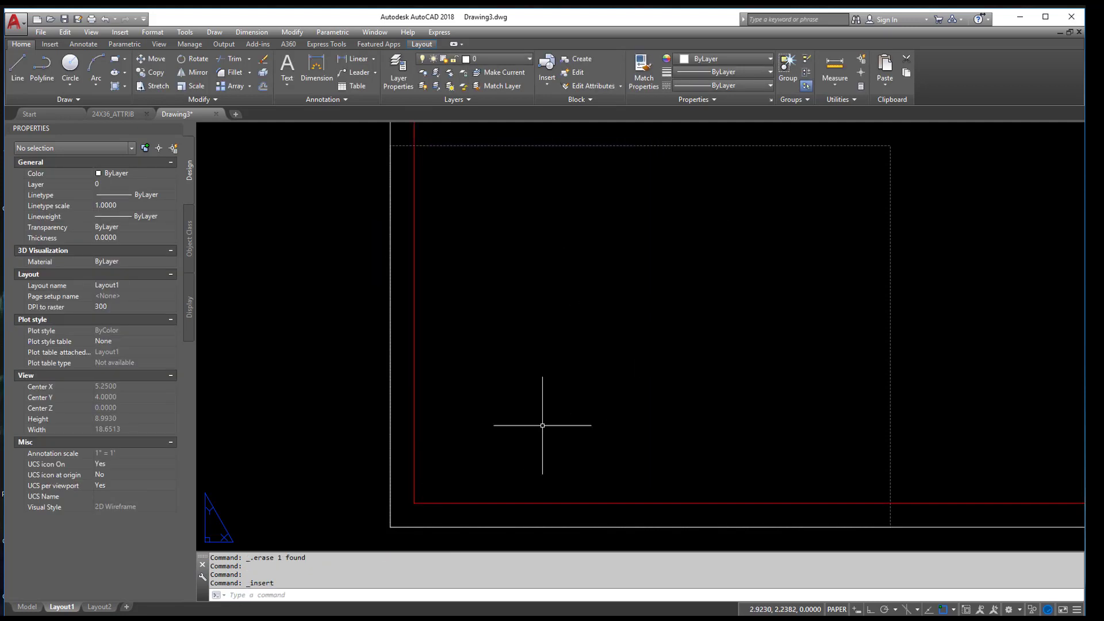
scroll(719, 303, "down", 3)
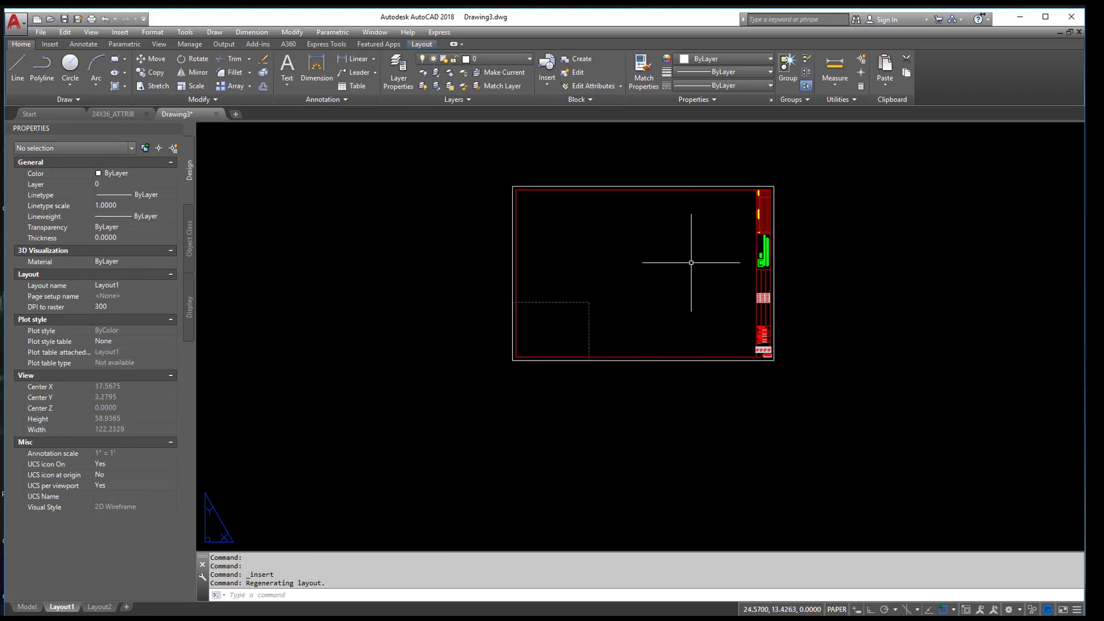
scroll(776, 327, "up", 5)
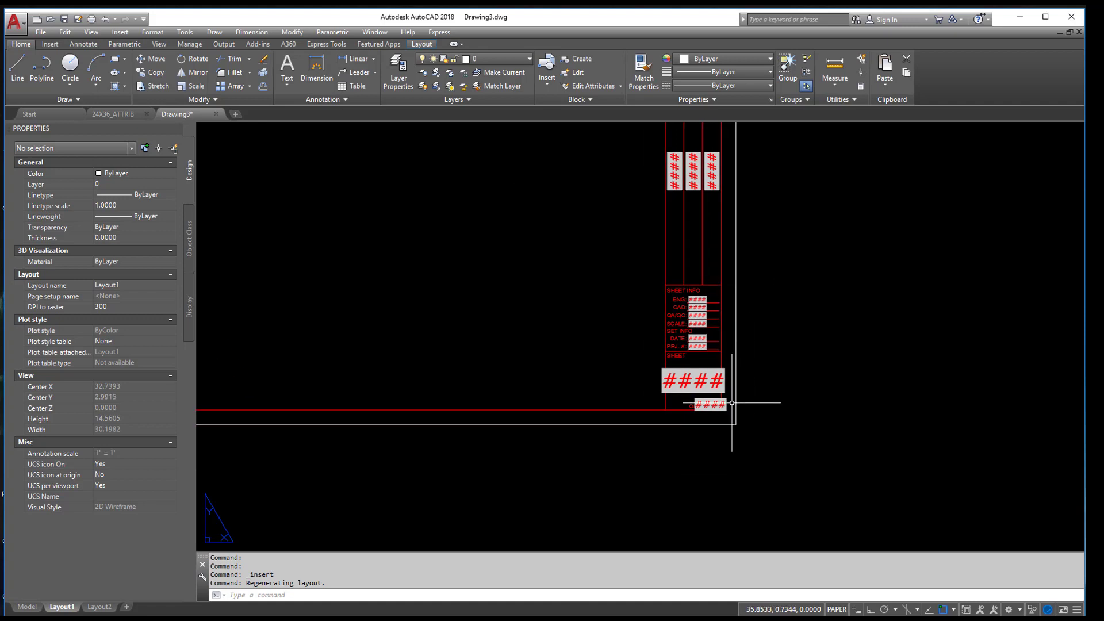
scroll(633, 368, "down", 5)
middle_click_drag(665, 280, 801, 325)
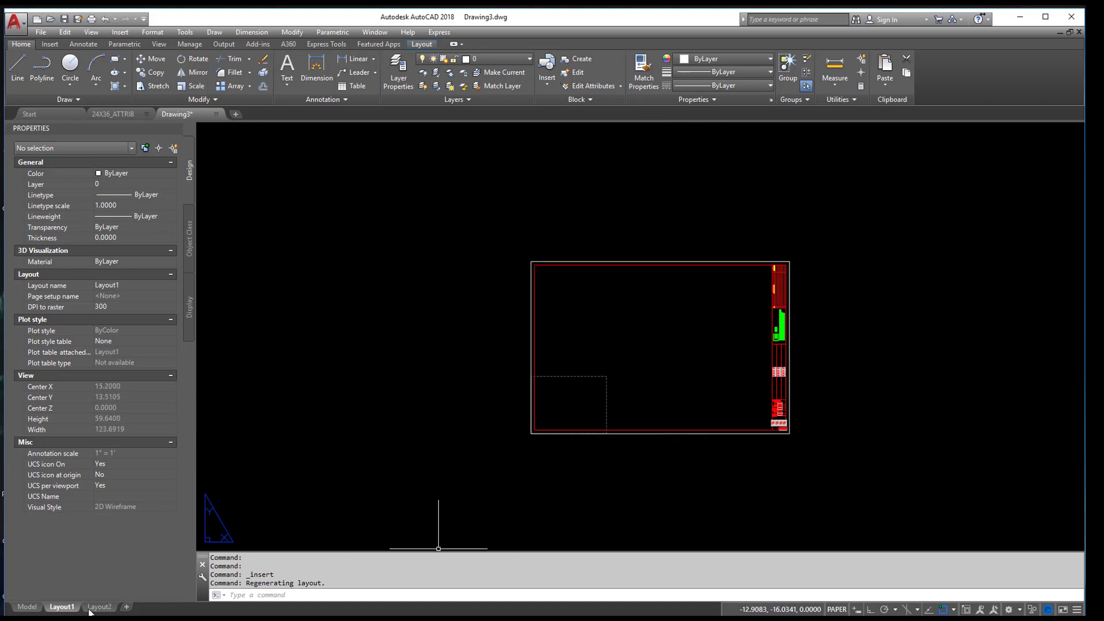
- Rename the Layout1 layout to SHEET 2
right_click(70, 610)
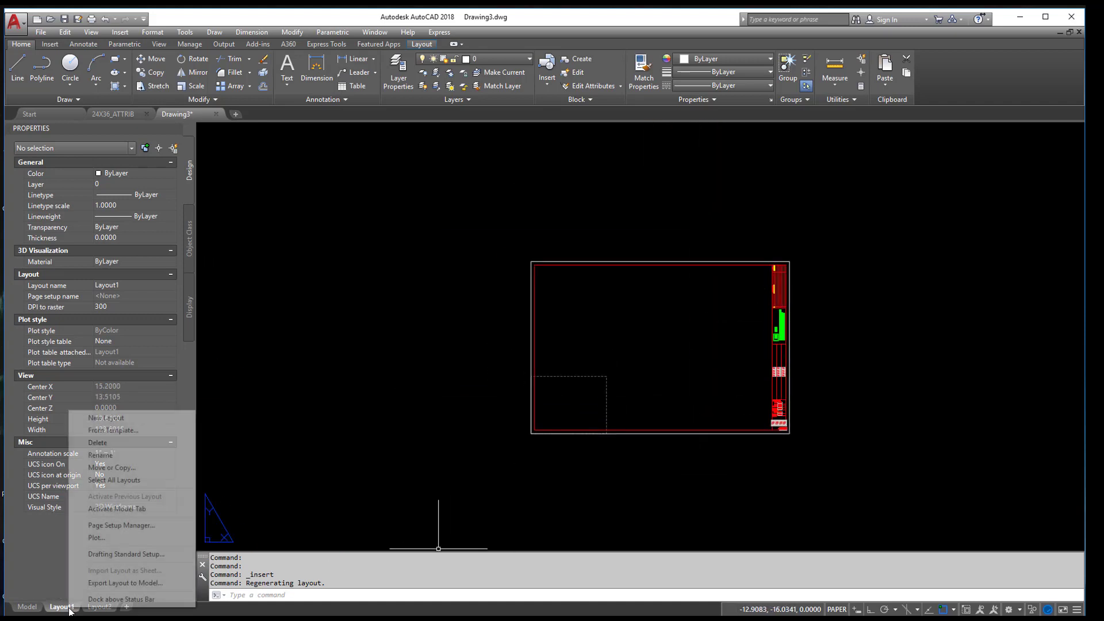
left_click(111, 456)
type("SHEET 2")
left_click(249, 483)
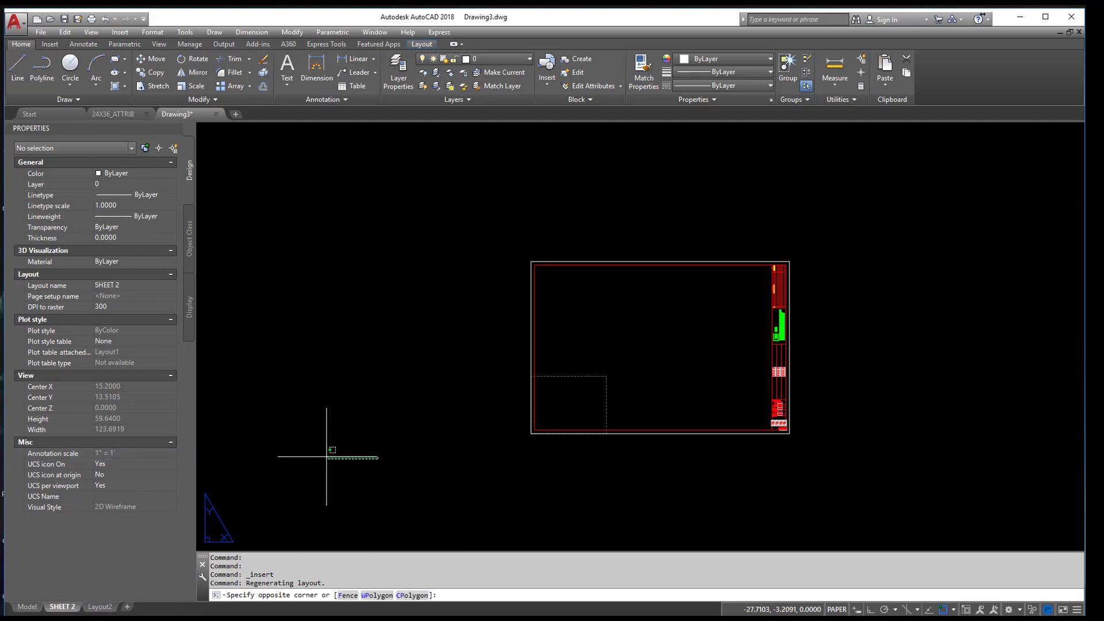
- Rename Layout2 to SHEET 3, then delete that extra layout
right_click(118, 601)
left_click(143, 452)
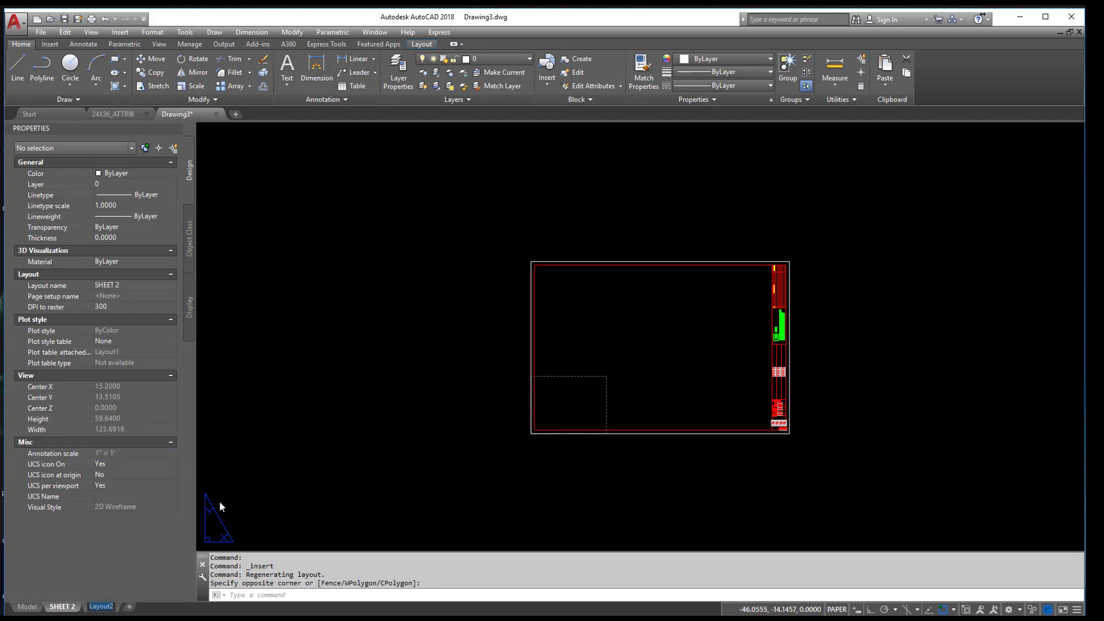
type("SHEET 3")
left_click(273, 468)
right_click(107, 607)
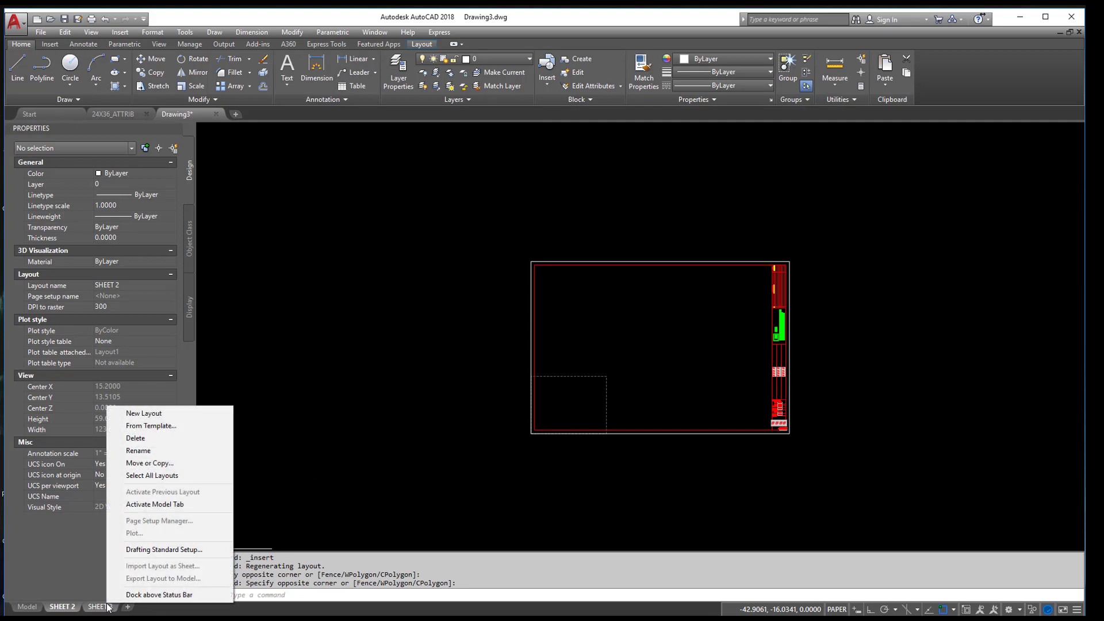
left_click(144, 466)
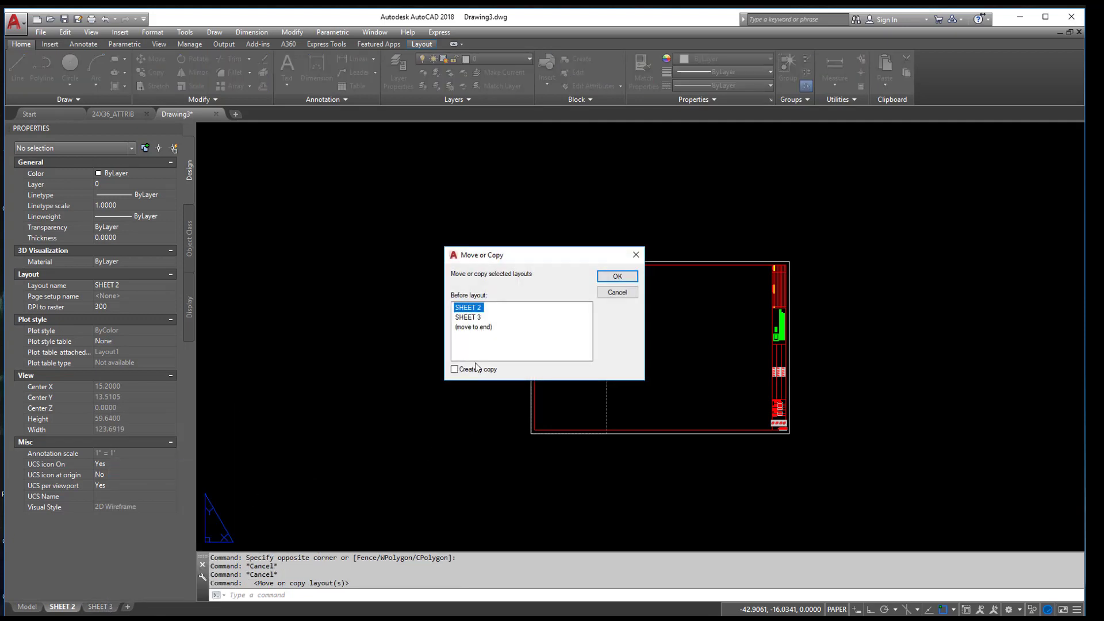
left_click(621, 279)
right_click(107, 608)
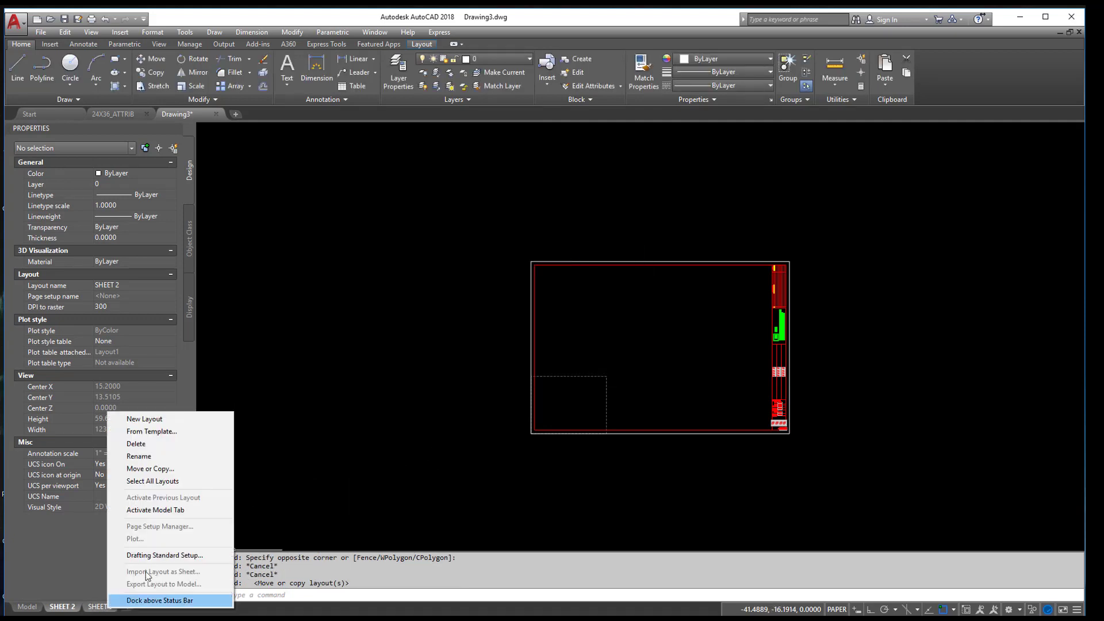
left_click(155, 443)
left_click(566, 356)
- Copy SHEET 2 to the end of the layouts and rename the copy SHEET 3
right_click(72, 608)
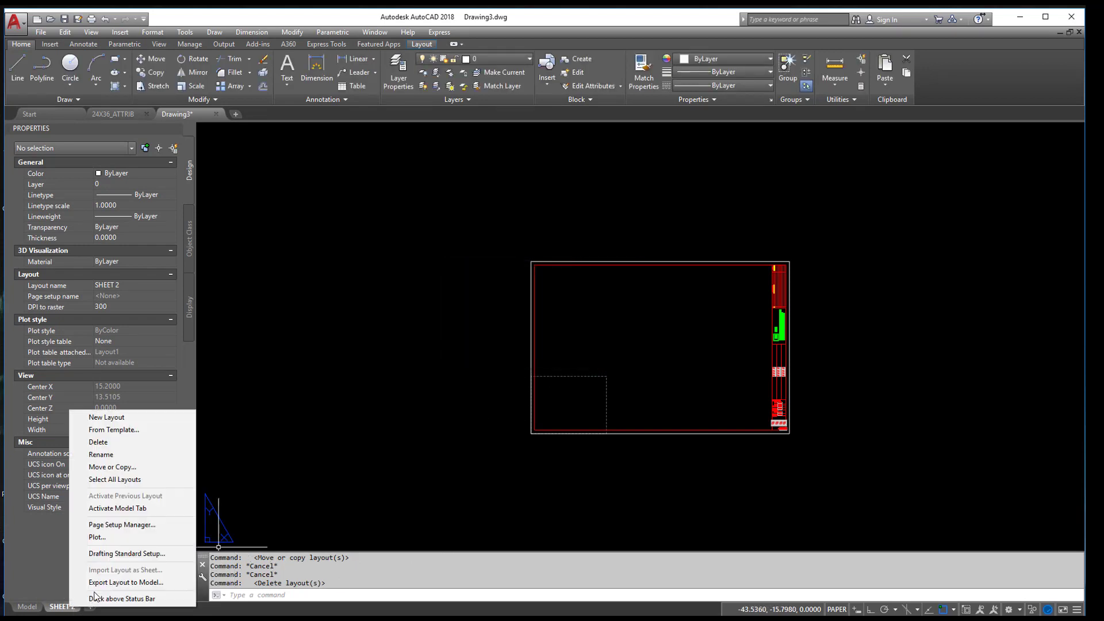
left_click(125, 467)
left_click(479, 318)
left_click(479, 370)
left_click(617, 276)
right_click(115, 605)
left_click(161, 447)
left_click(110, 609)
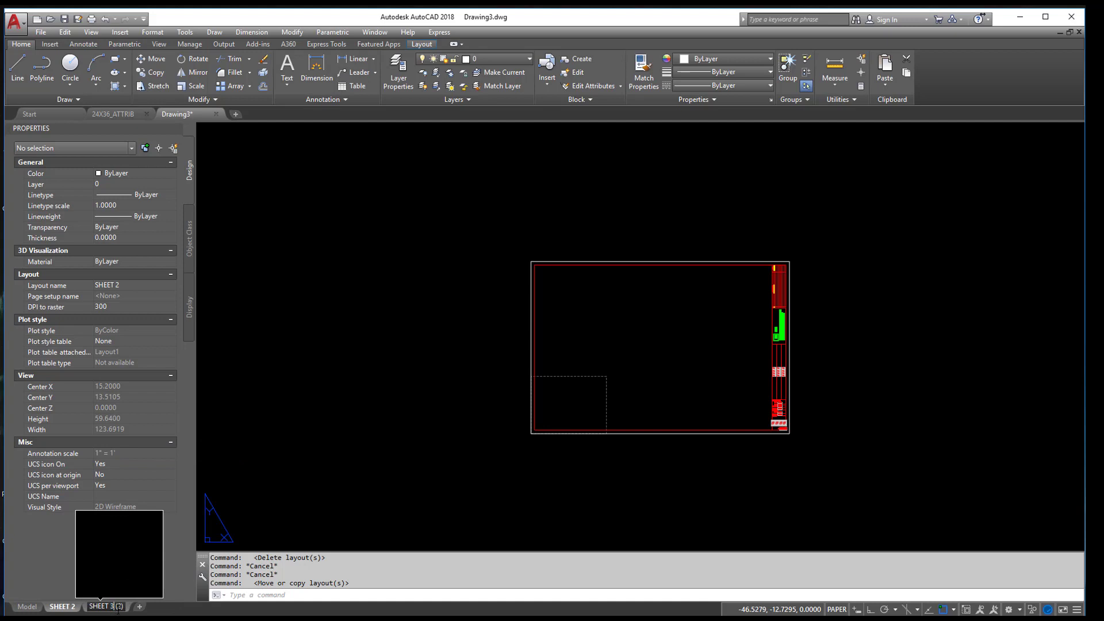
key("BackSpace")
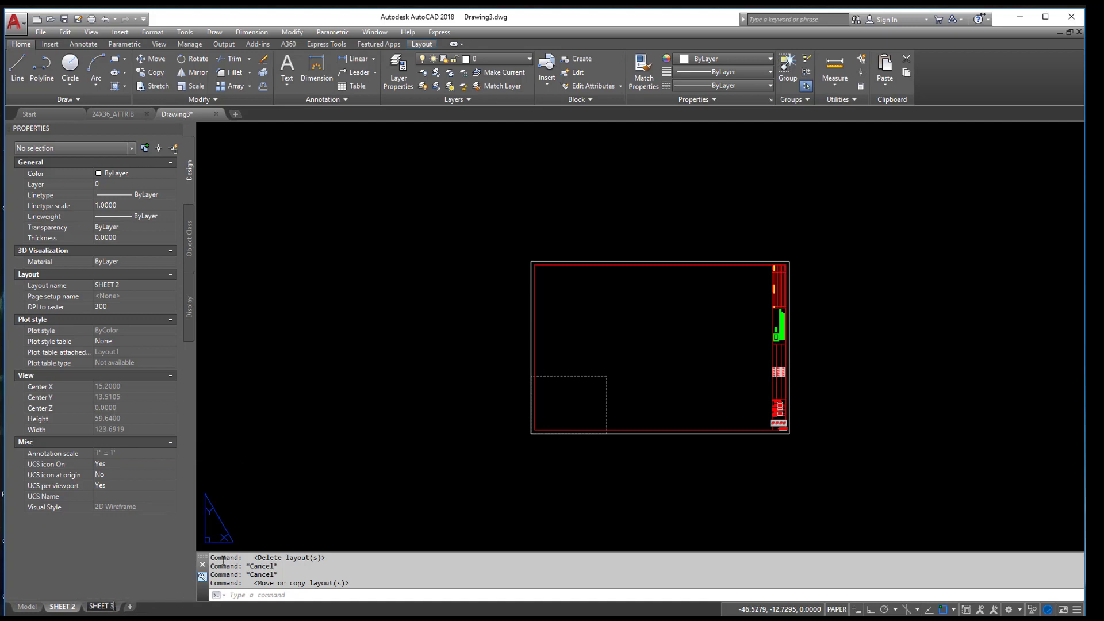
left_click(246, 532)
- Copy SHEET 3 to the end of the layouts and rename the copy SHEET 4
right_click(106, 606)
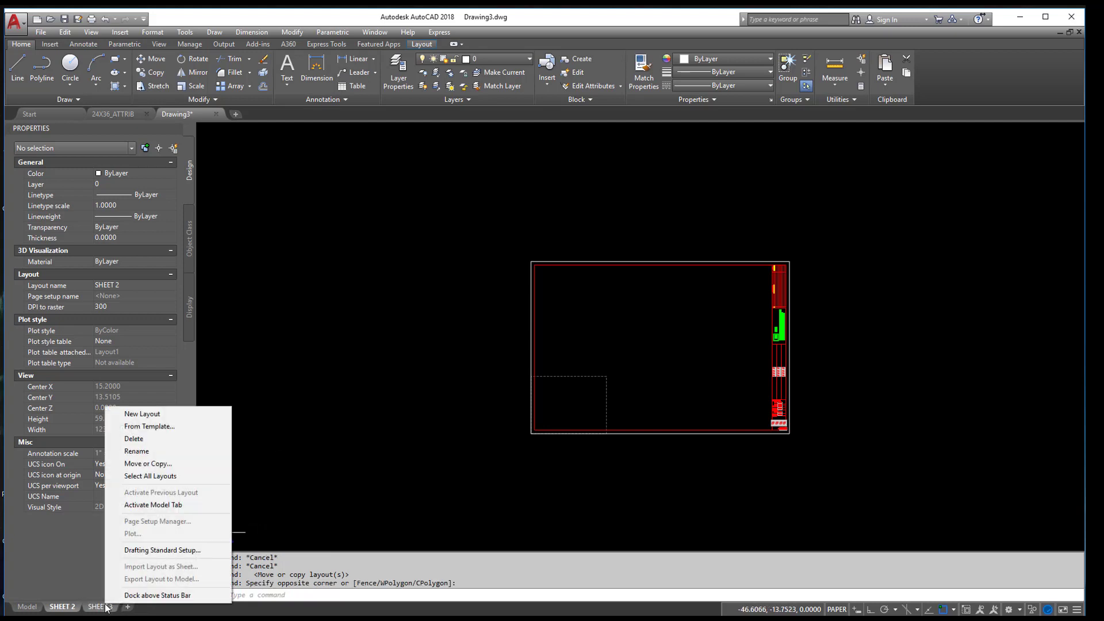
left_click(142, 464)
left_click(477, 327)
left_click(480, 369)
left_click(616, 276)
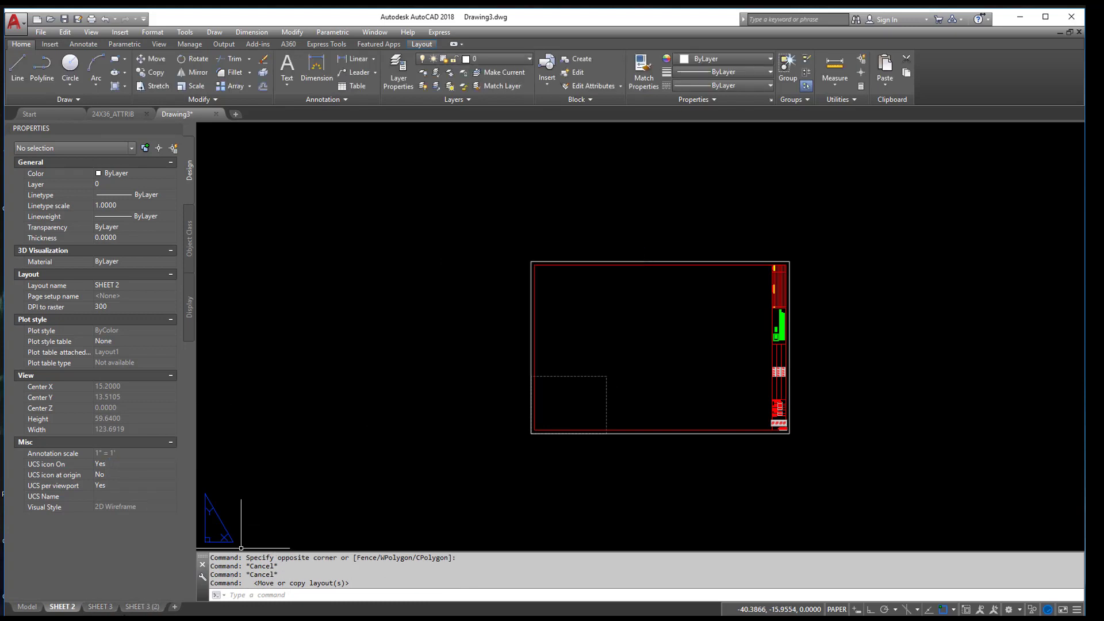
right_click(141, 606)
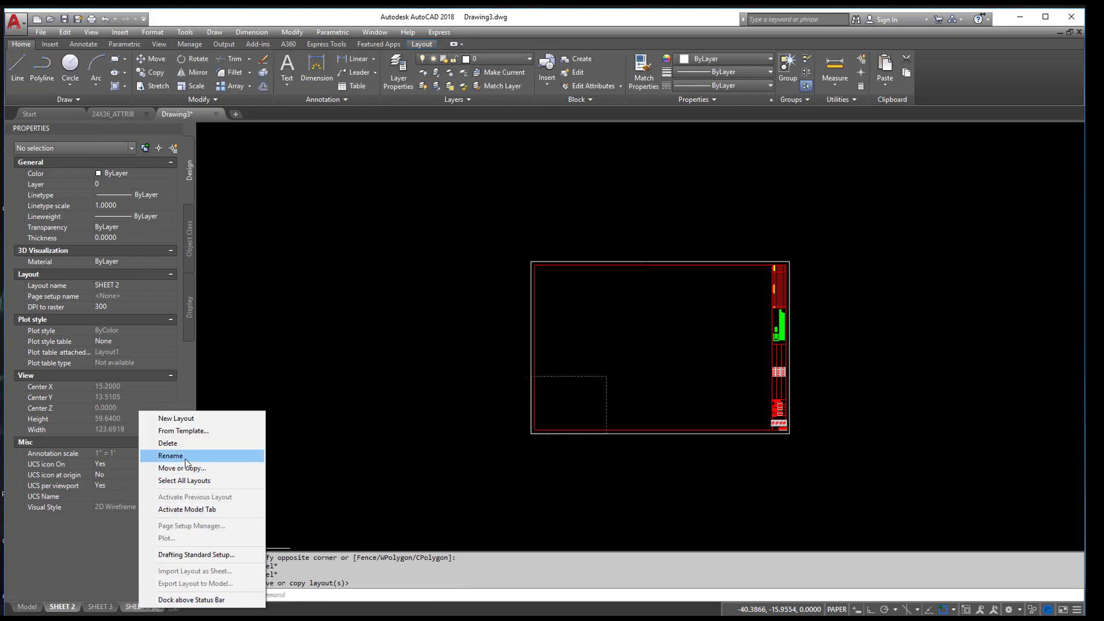
left_click(147, 608)
right_click(151, 610)
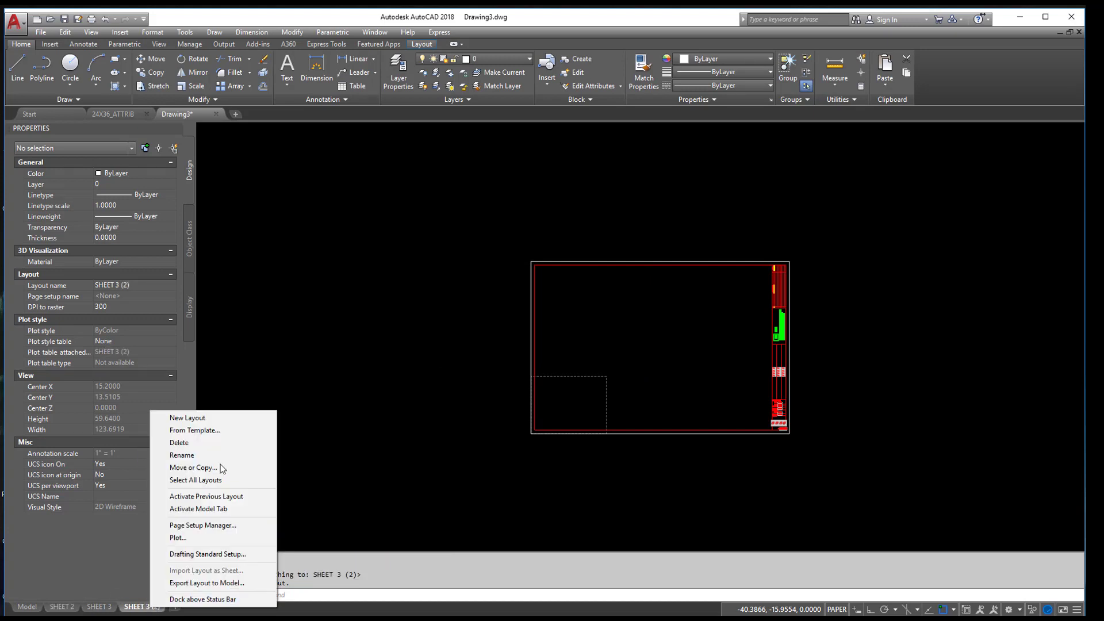
left_click(193, 455)
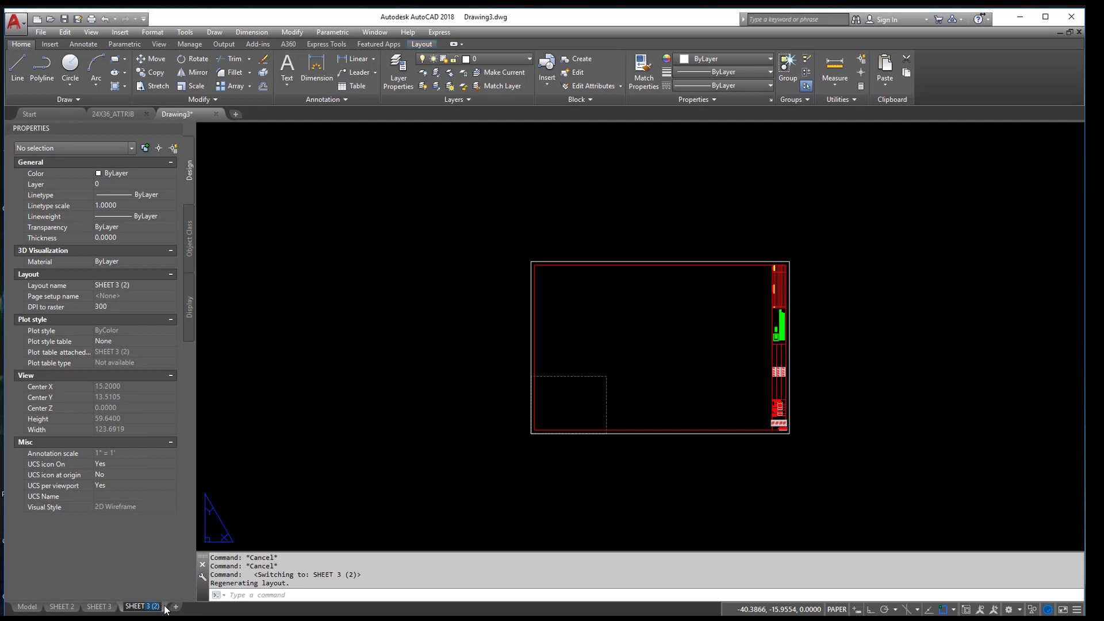
type("SHEET 4")
left_click(320, 493)
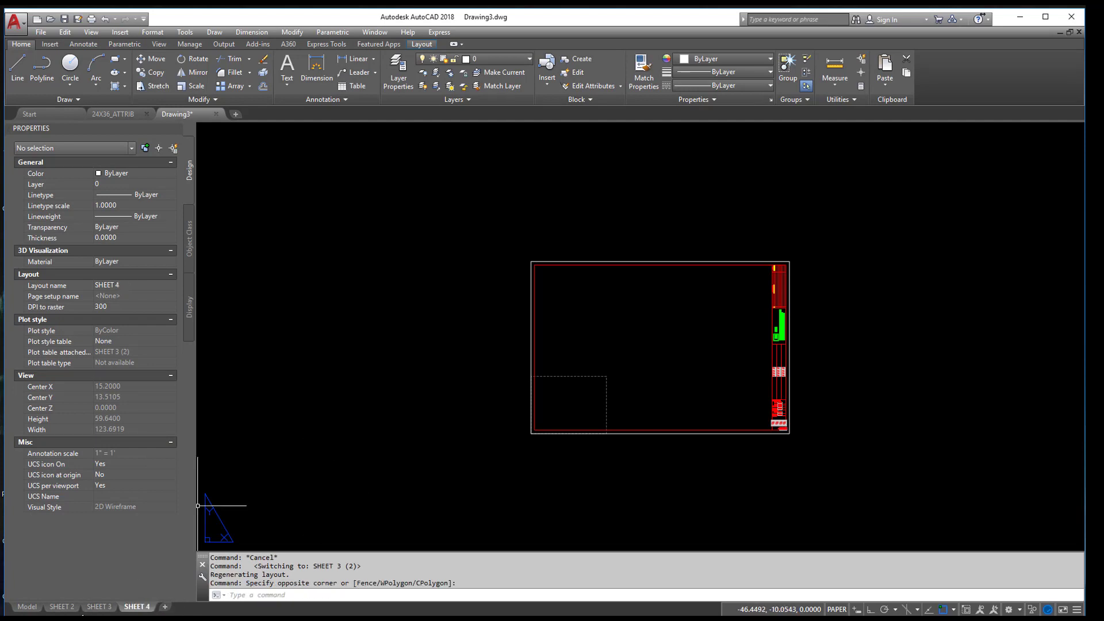
- Check the SHEET 3 title block, then return to the SHEET 2 layout
left_click(98, 607)
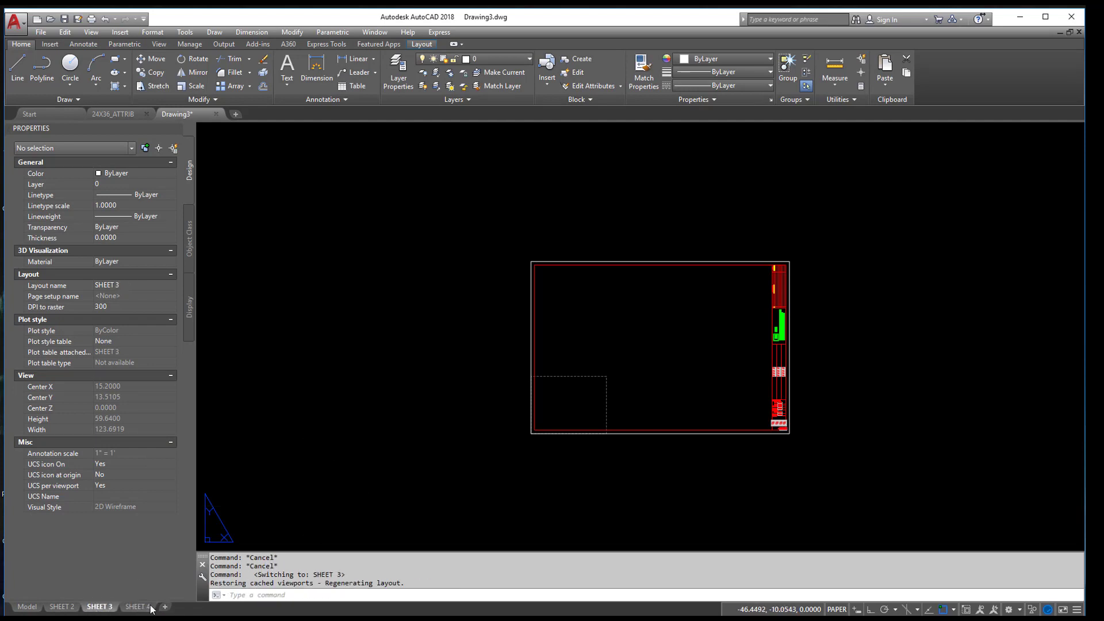
scroll(804, 402, "up", 6)
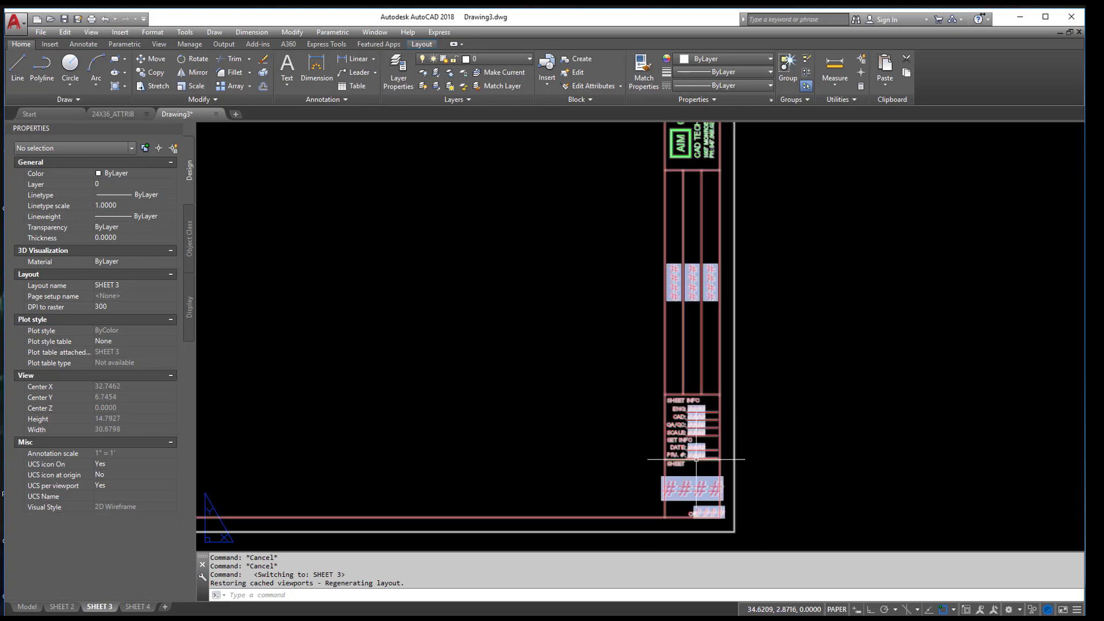
scroll(613, 435, "down", 3)
middle_click_drag(613, 435, 759, 352)
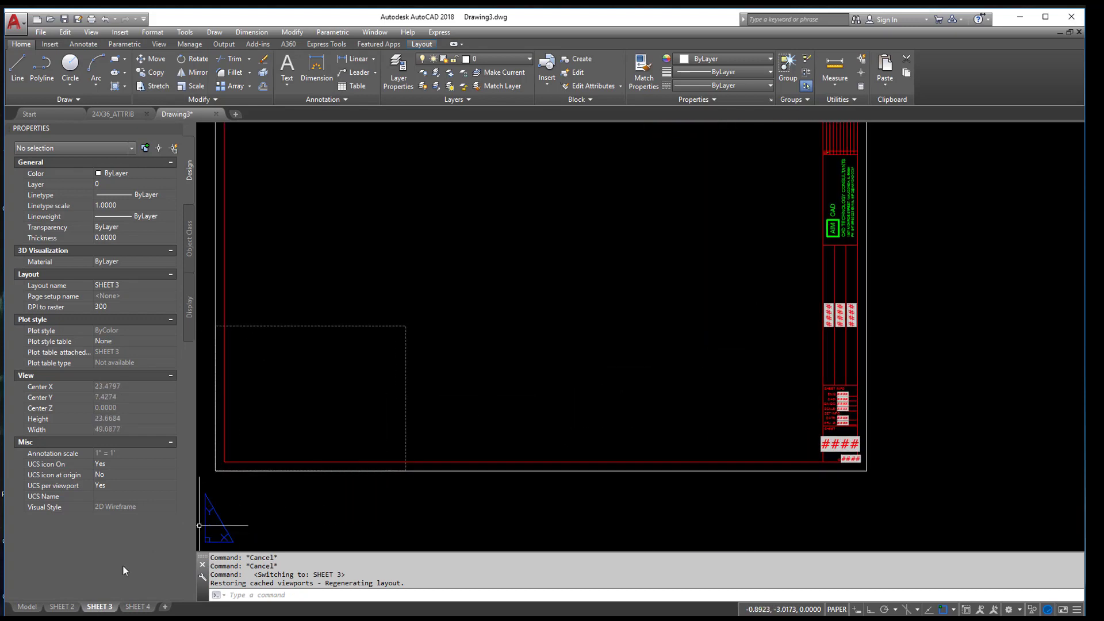
left_click(72, 606)
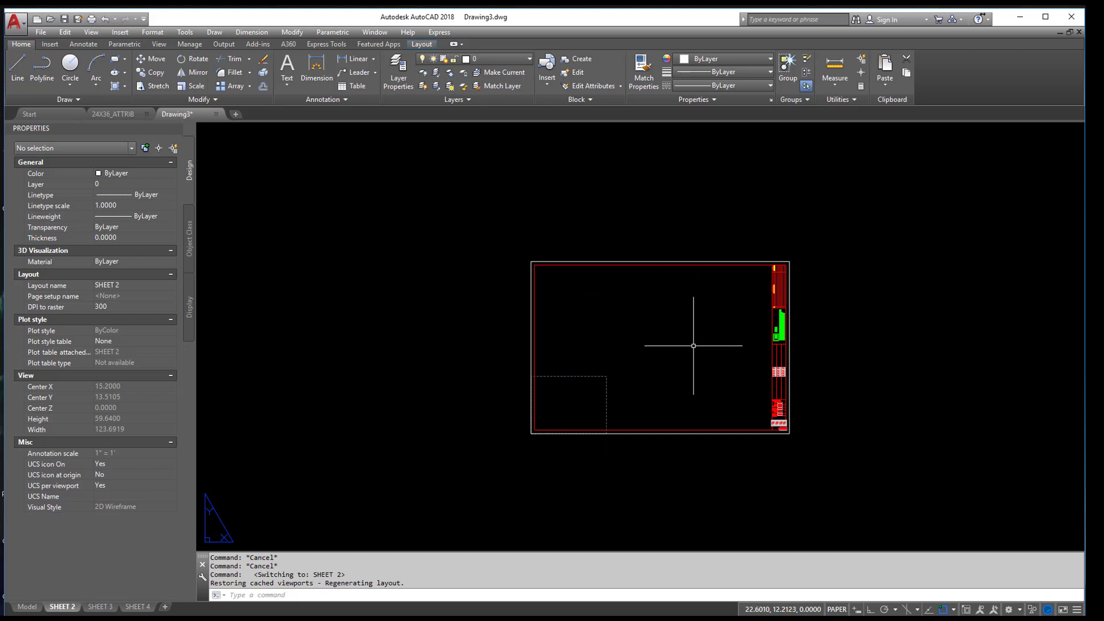
- Save the drawing as MULTISHEETS in Dropbox > CAD Videos > Projects > SHEETSETMANAGER
type("qsave")
key("Return")
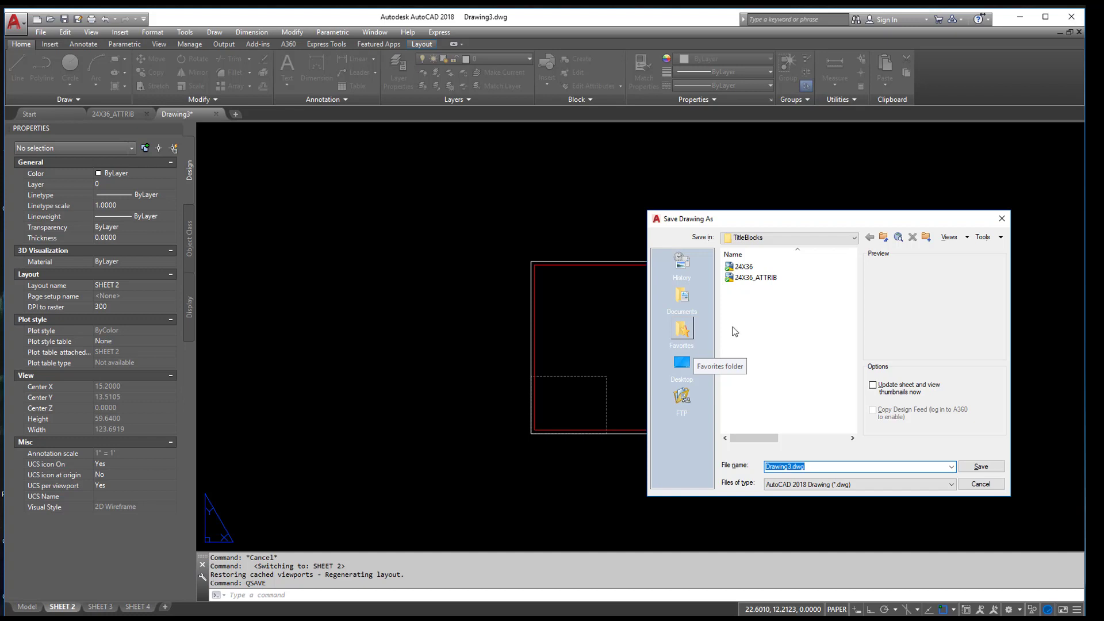
left_click(794, 237)
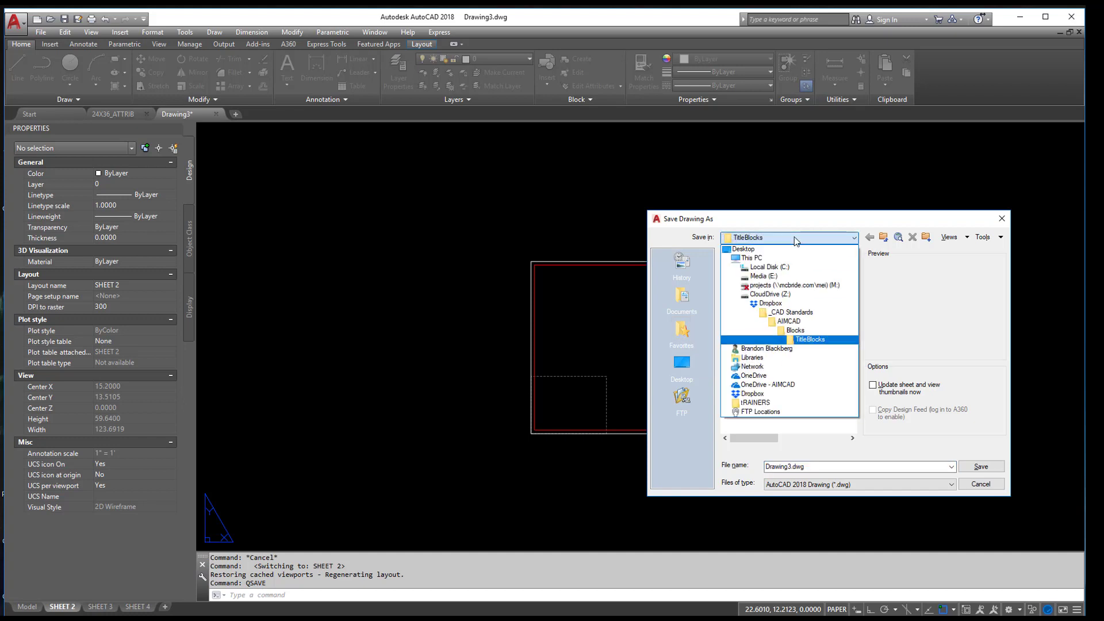
left_click(791, 304)
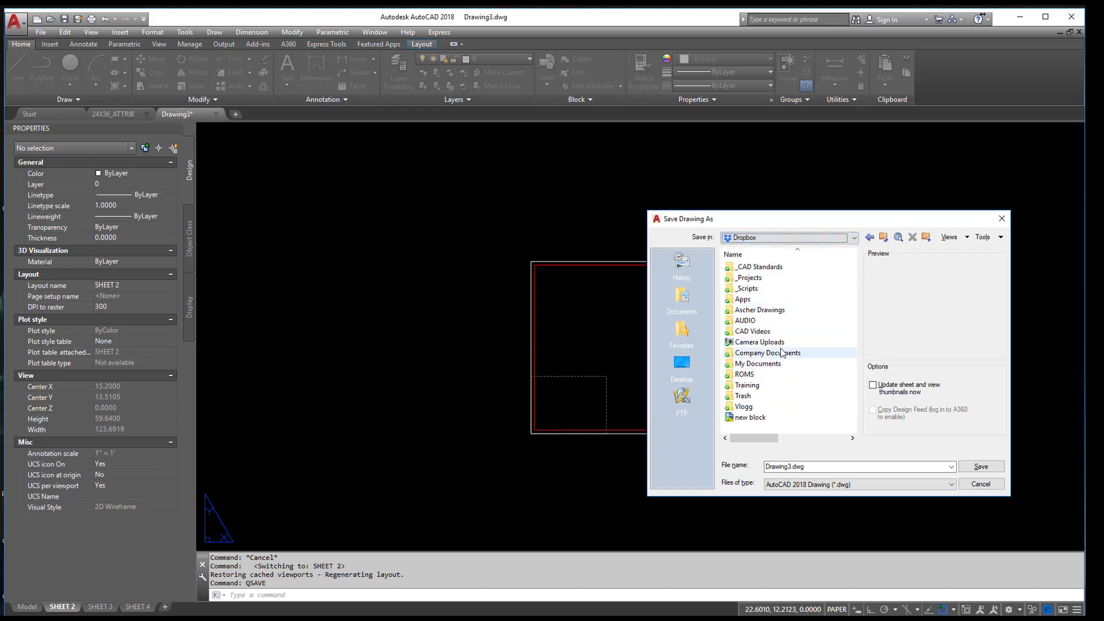
double_click(769, 333)
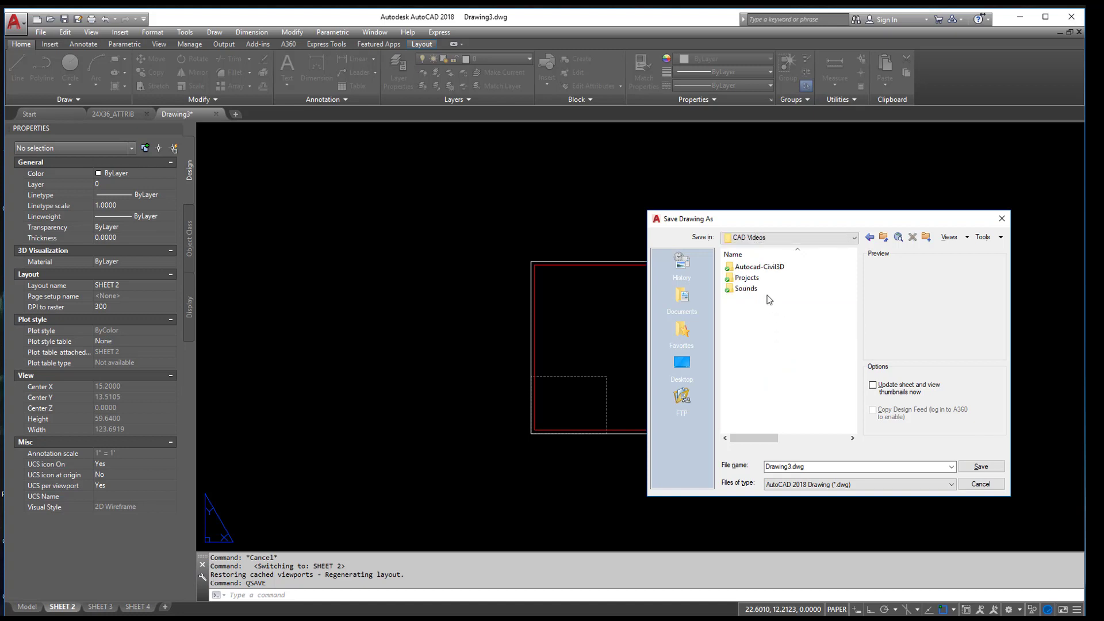
double_click(770, 278)
double_click(774, 280)
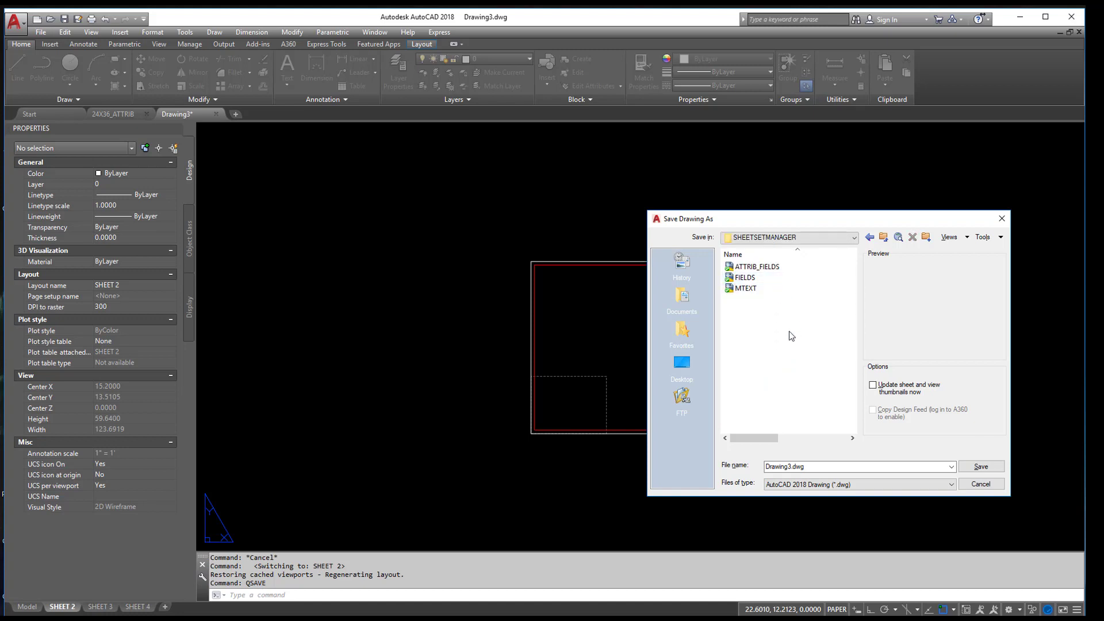
left_click(817, 467)
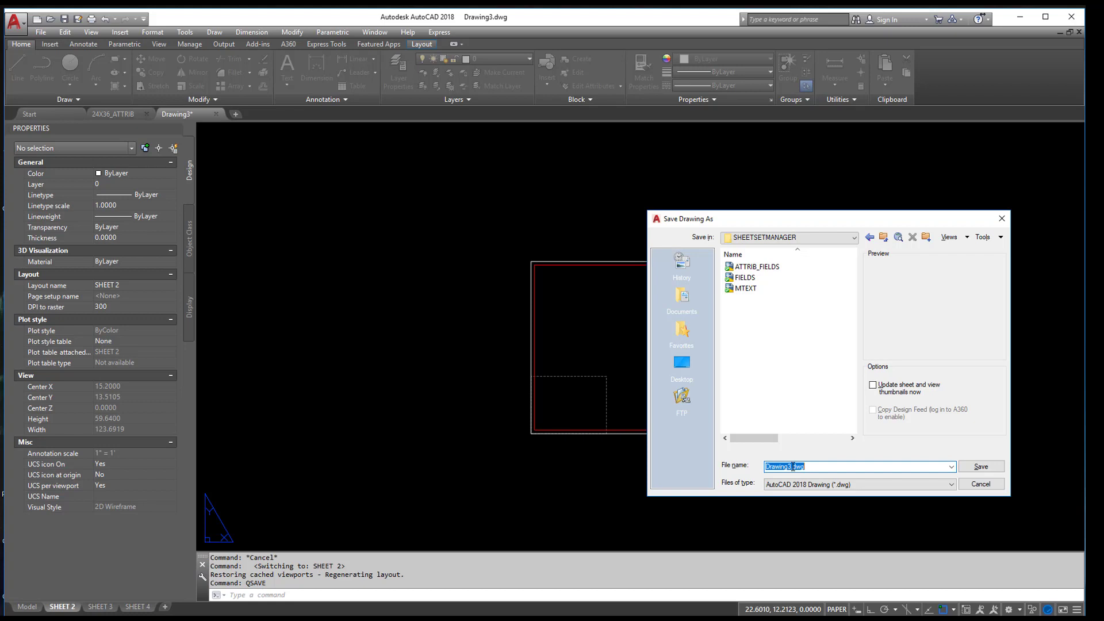
type("MULTISHEETS")
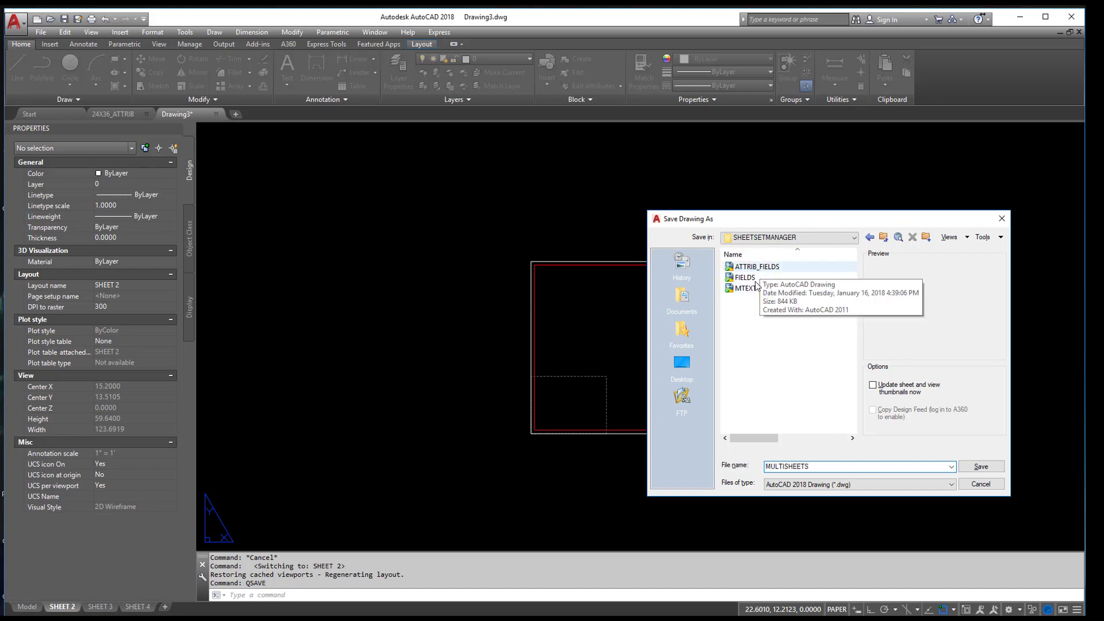
left_click(980, 466)
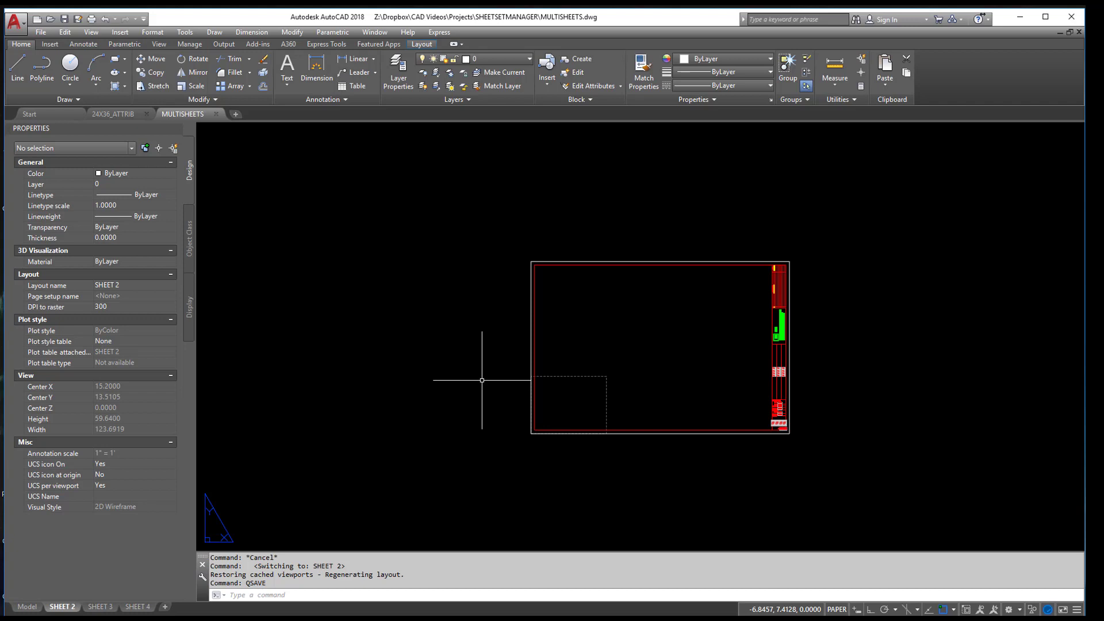
- Save a copy of the drawing as MULTISHEETS2
left_click(41, 33)
left_click(81, 178)
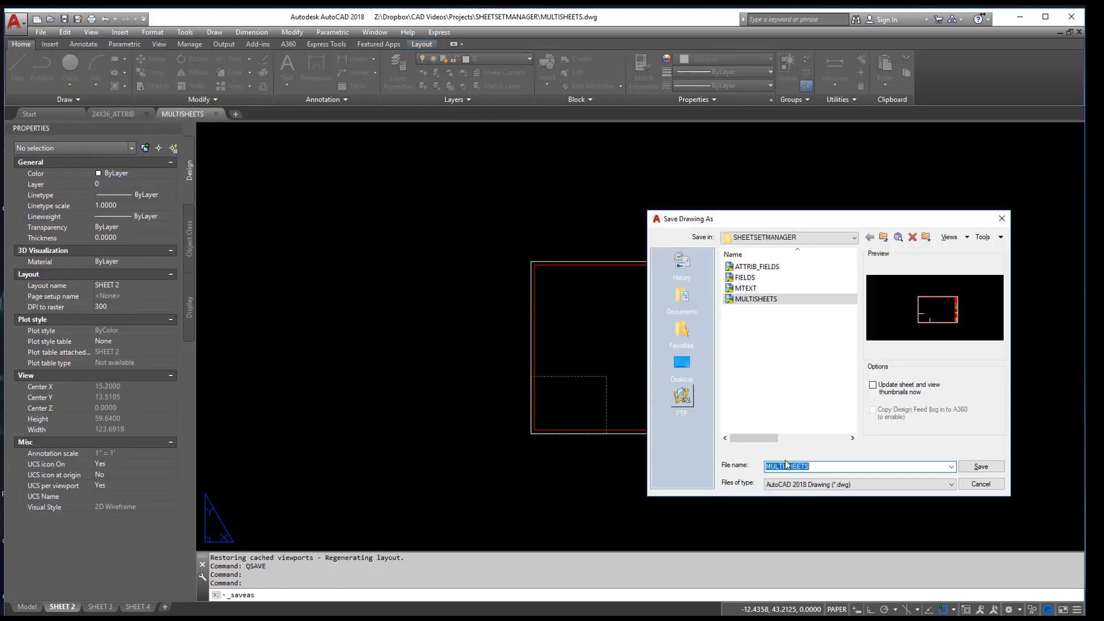
left_click(834, 466)
type("2")
left_click(981, 466)
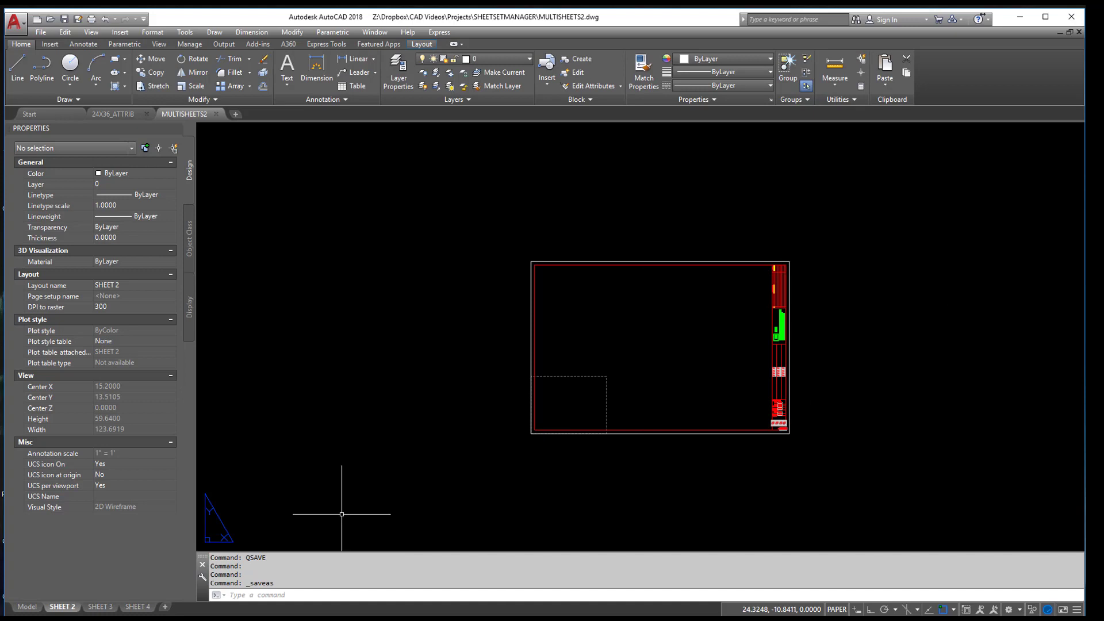
- Rename layouts SHEET 2, SHEET 3 and SHEET 4 to SHEET 5, SHEET 6 and SHEET 7
right_click(71, 610)
left_click(136, 450)
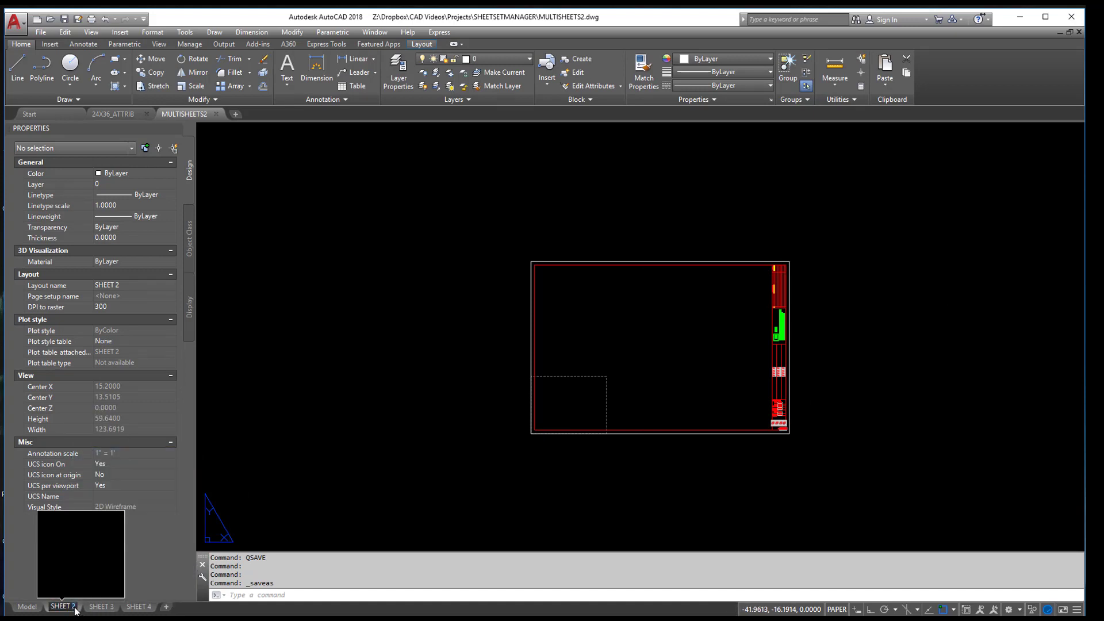
key("BackSpace")
type("5")
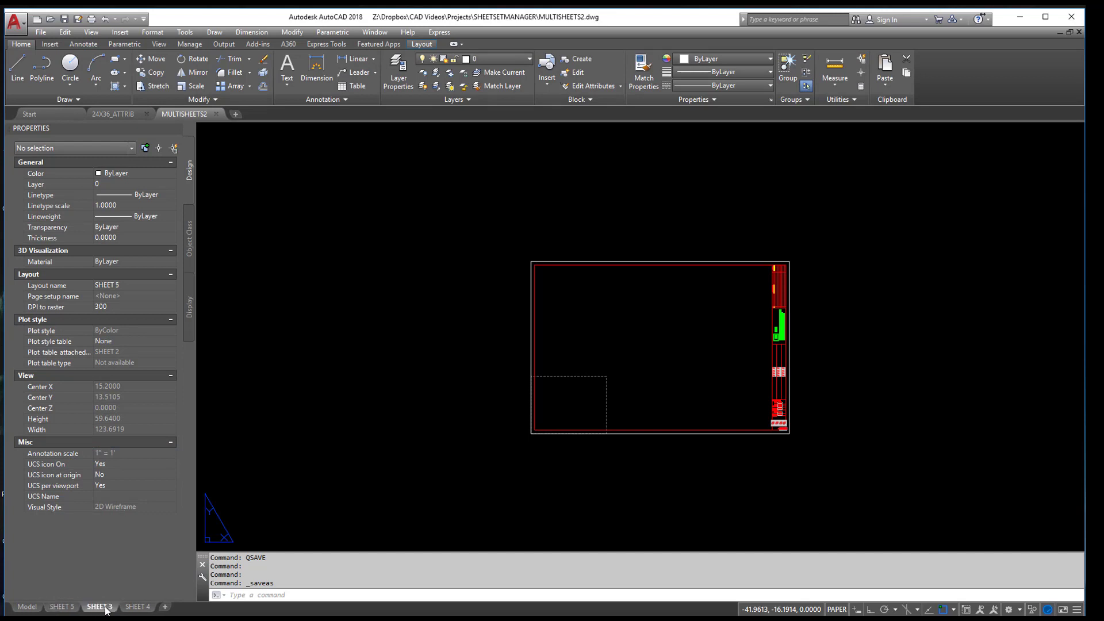
left_click(92, 610)
right_click(107, 609)
left_click(138, 453)
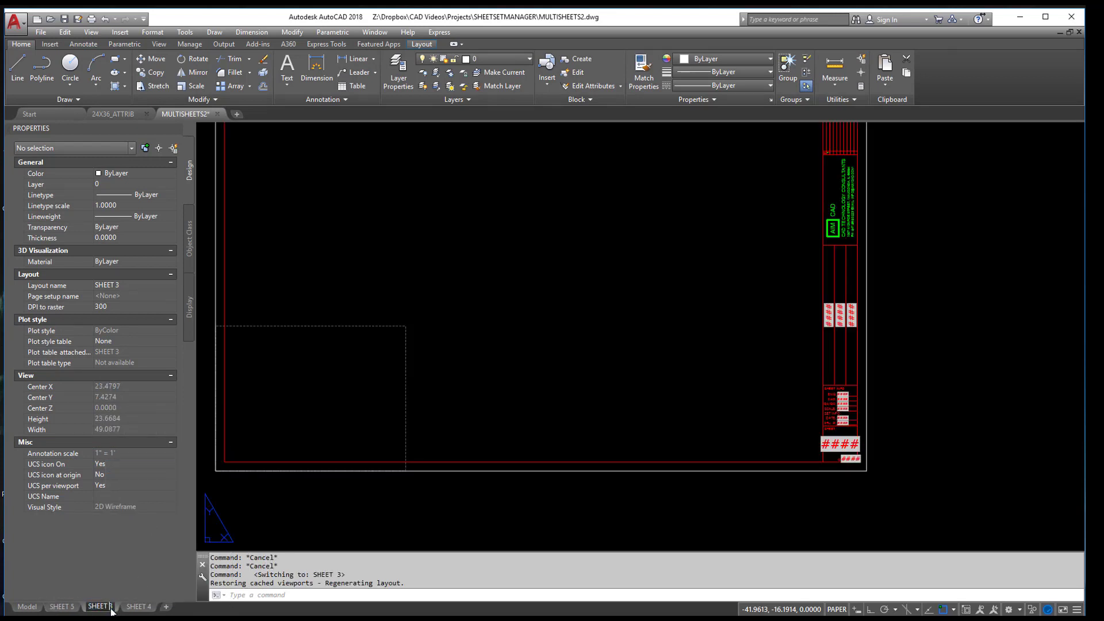
key("BackSpace")
type("6")
left_click(138, 606)
right_click(138, 607)
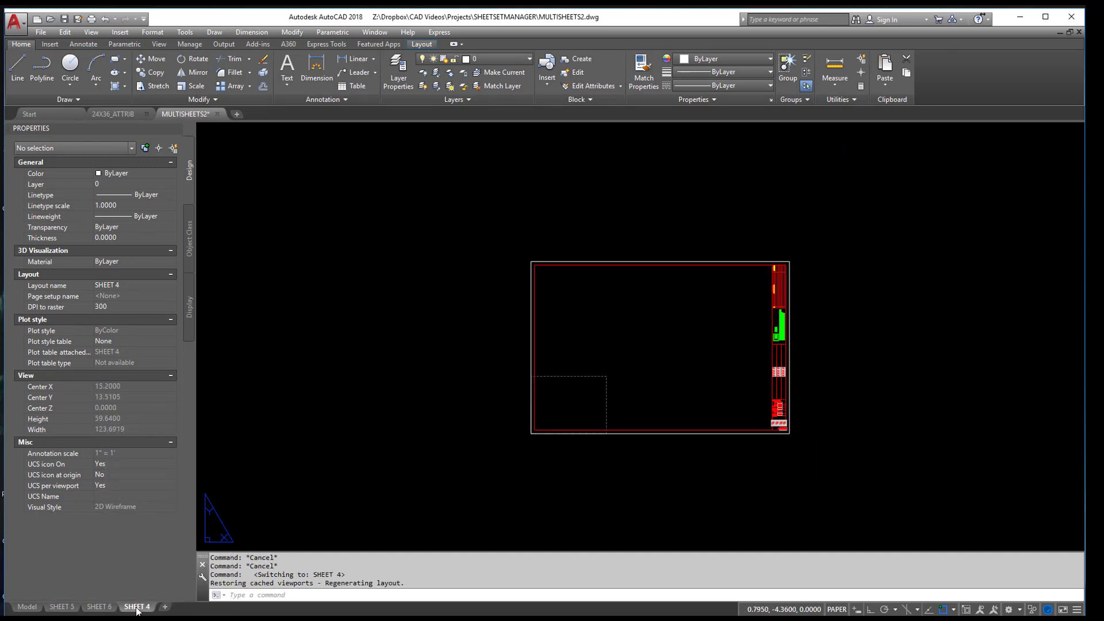
left_click(167, 455)
mouse_move(151, 608)
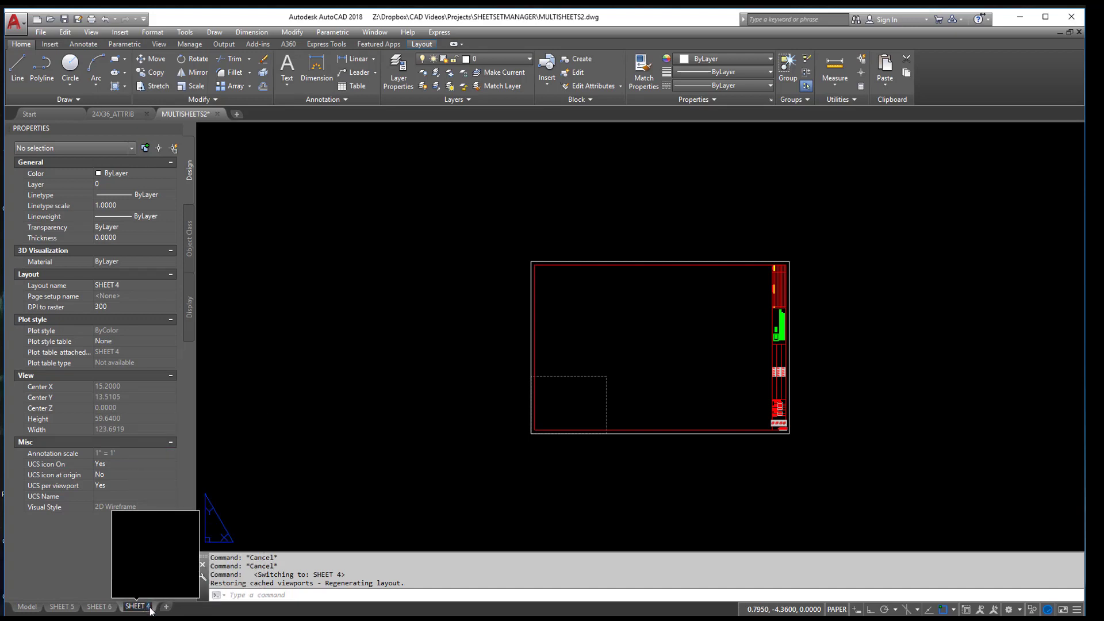
key("BackSpace")
type("7")
left_click(299, 487)
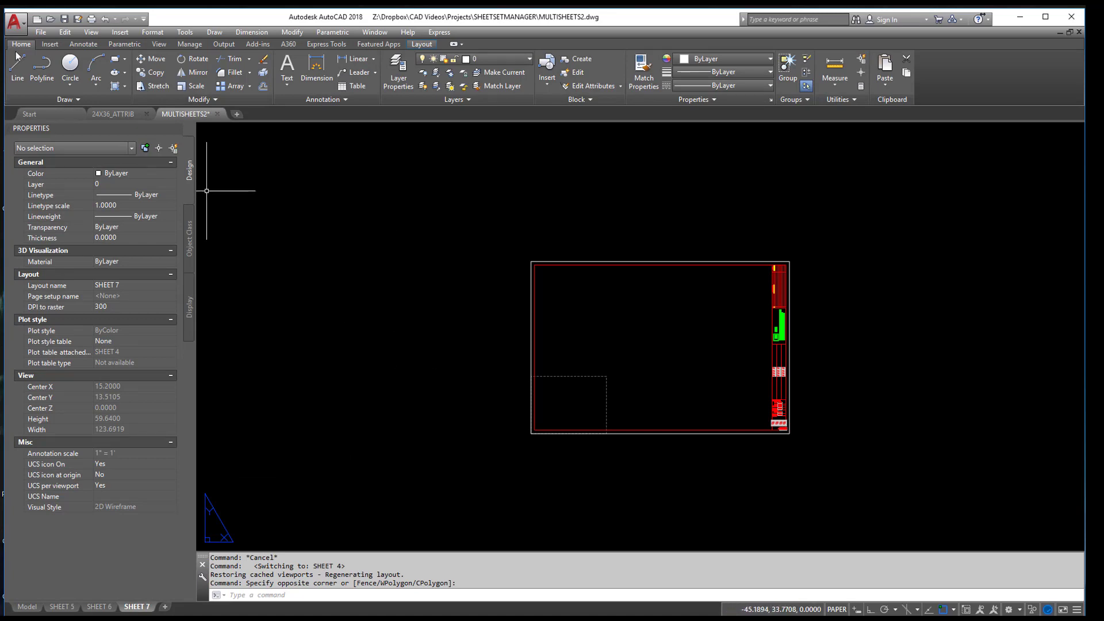
- Close MULTISHEETS2, saving its changes
left_click(40, 31)
left_click(60, 108)
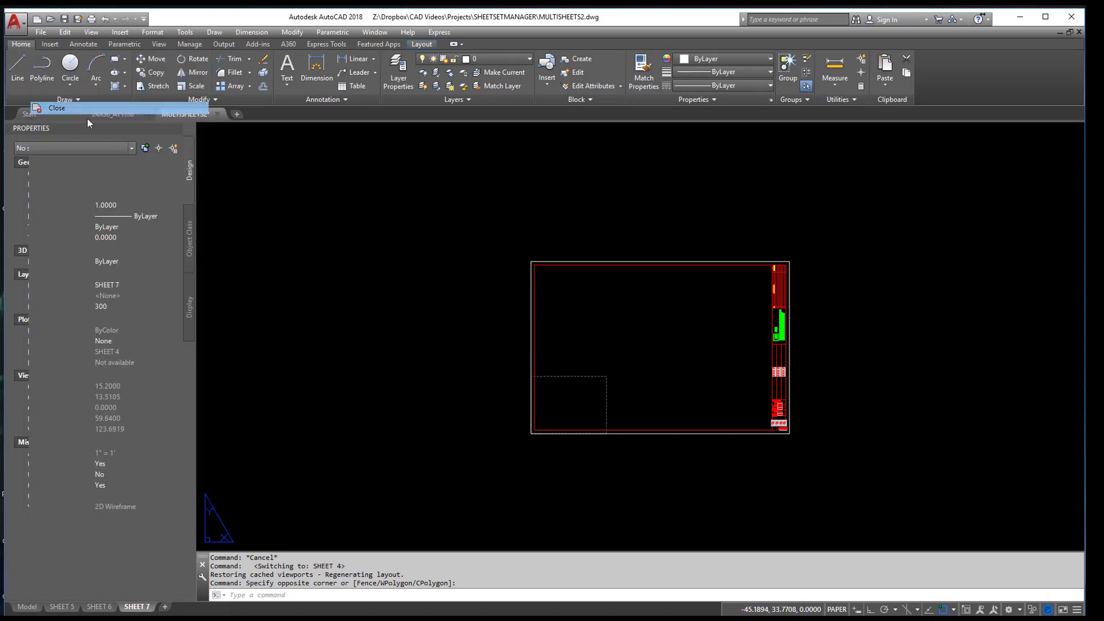
left_click(533, 346)
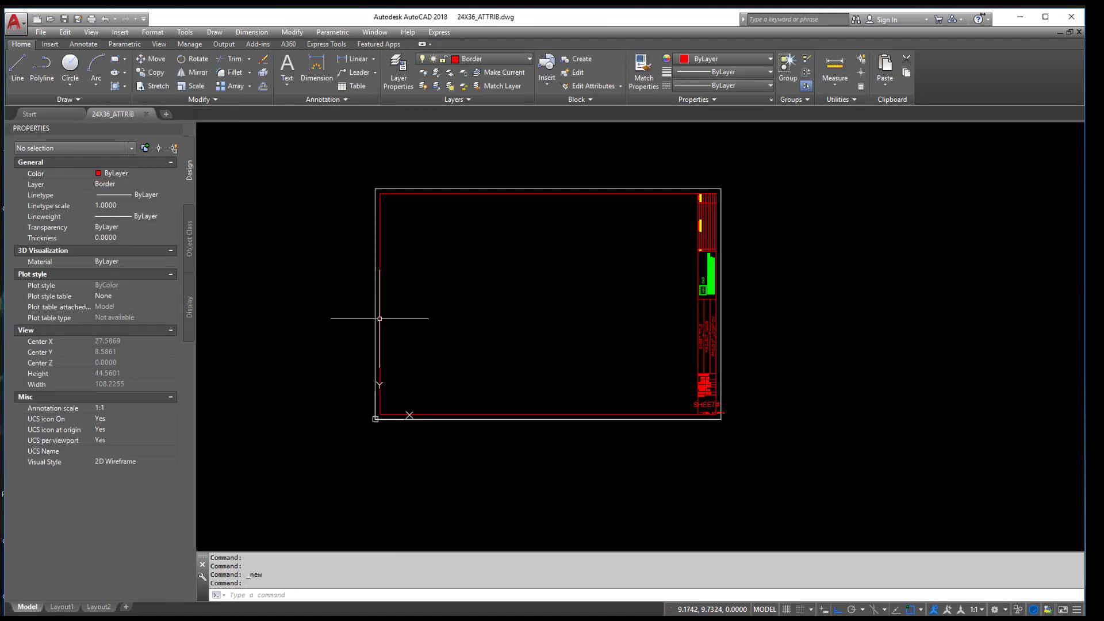
- Close the 24X36_ATTRIB drawing and start a new blank drawing
left_click(40, 31)
left_click(57, 108)
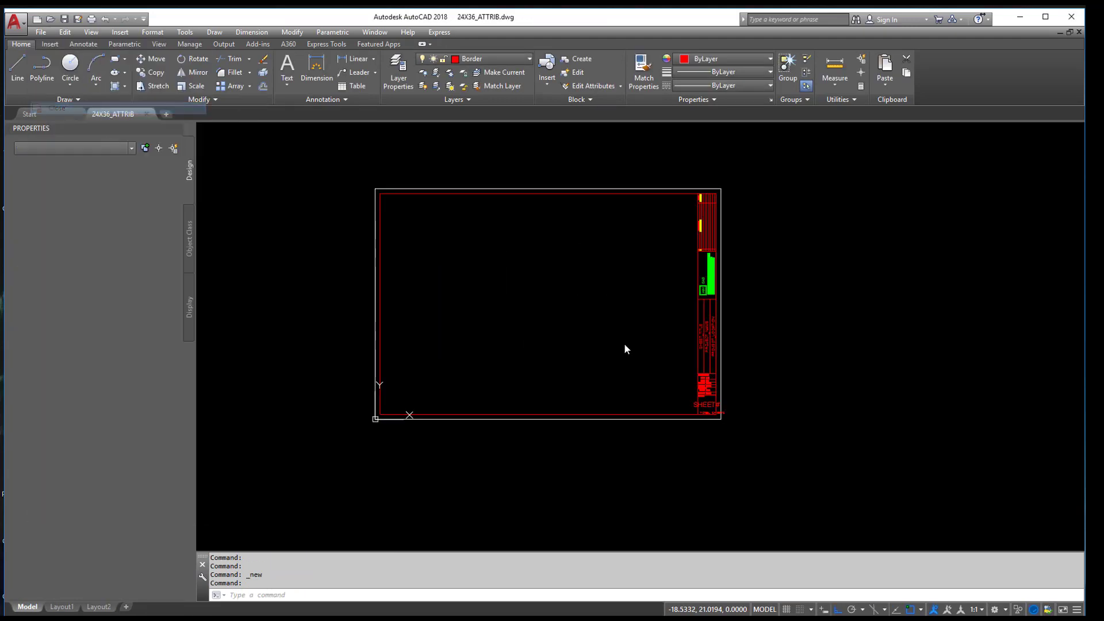
left_click(283, 254)
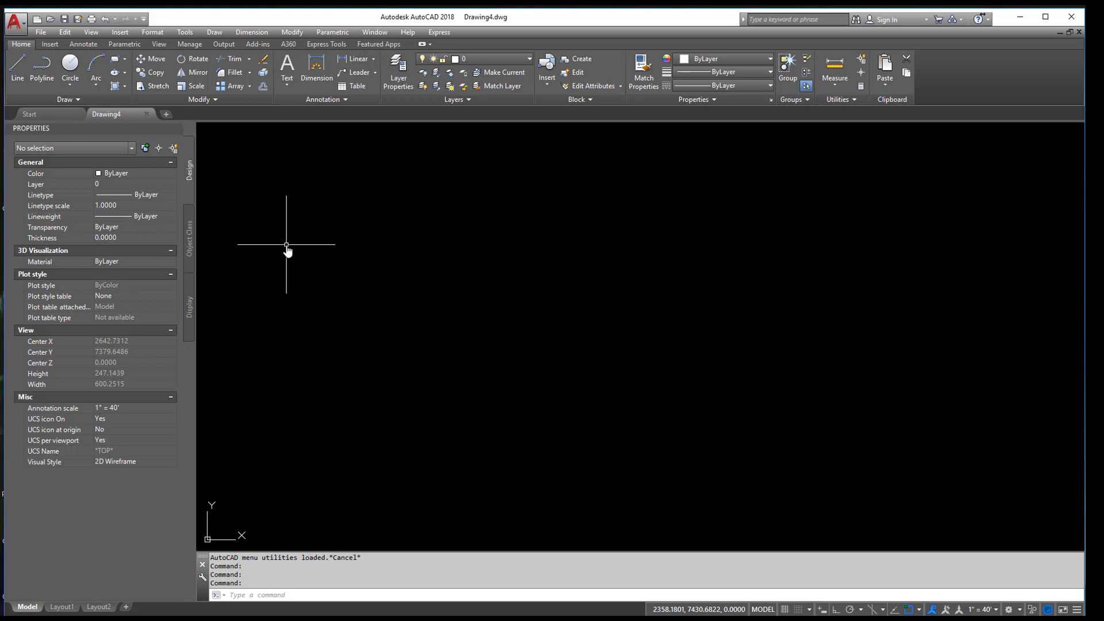
- In the Sheet Set Manager, close the FIELDS and ATTRIBUTE WITH FIELDS sheet sets
type("SHEETSET")
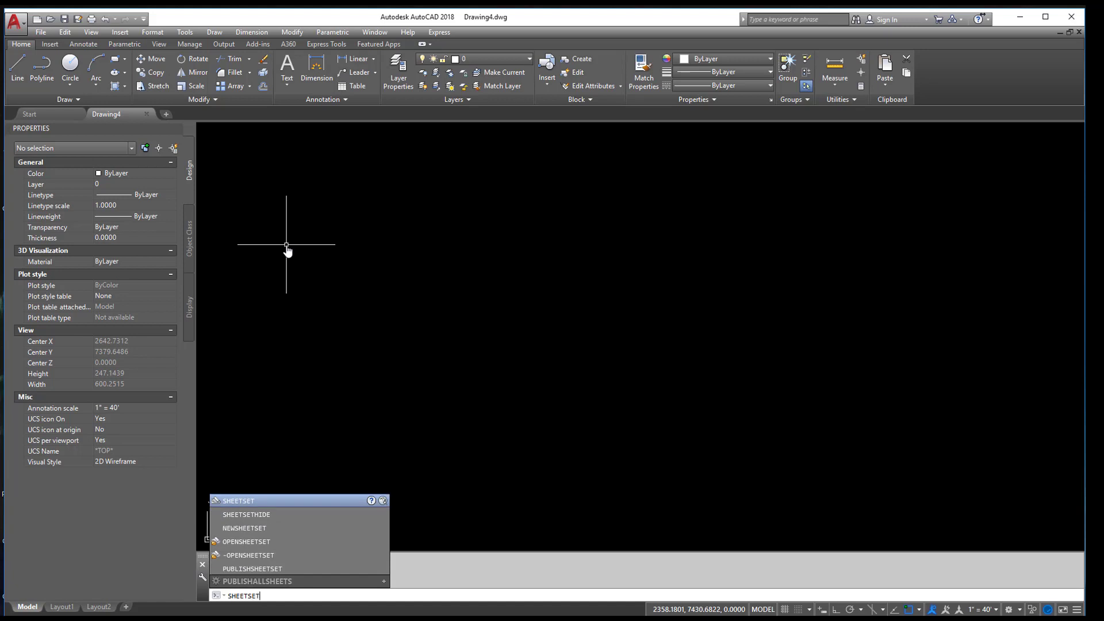
key("Return")
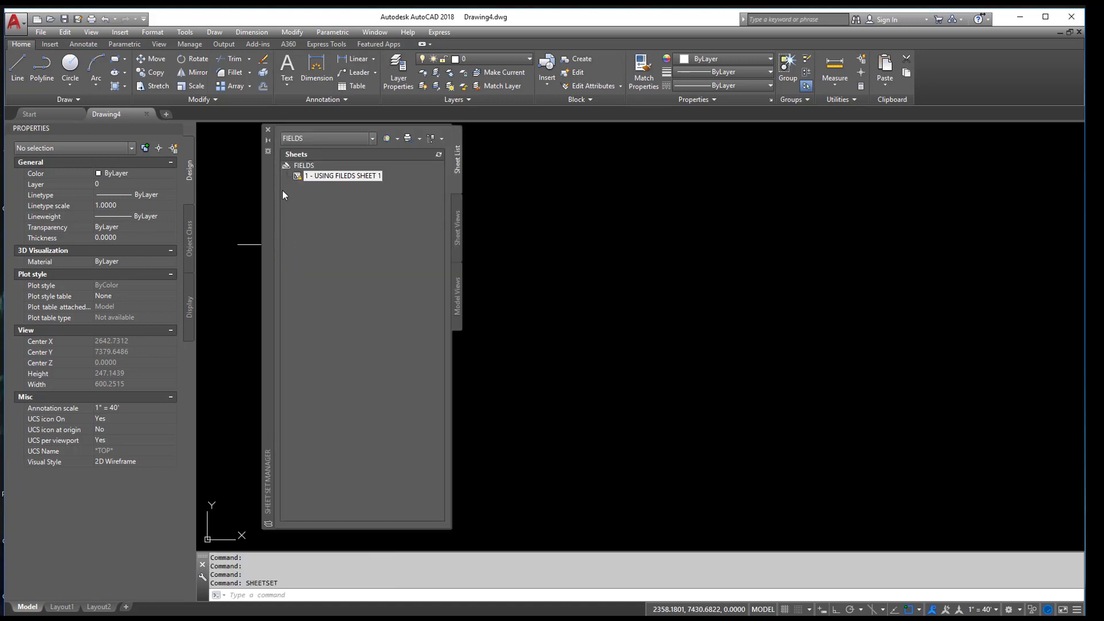
left_click(305, 165)
right_click(307, 165)
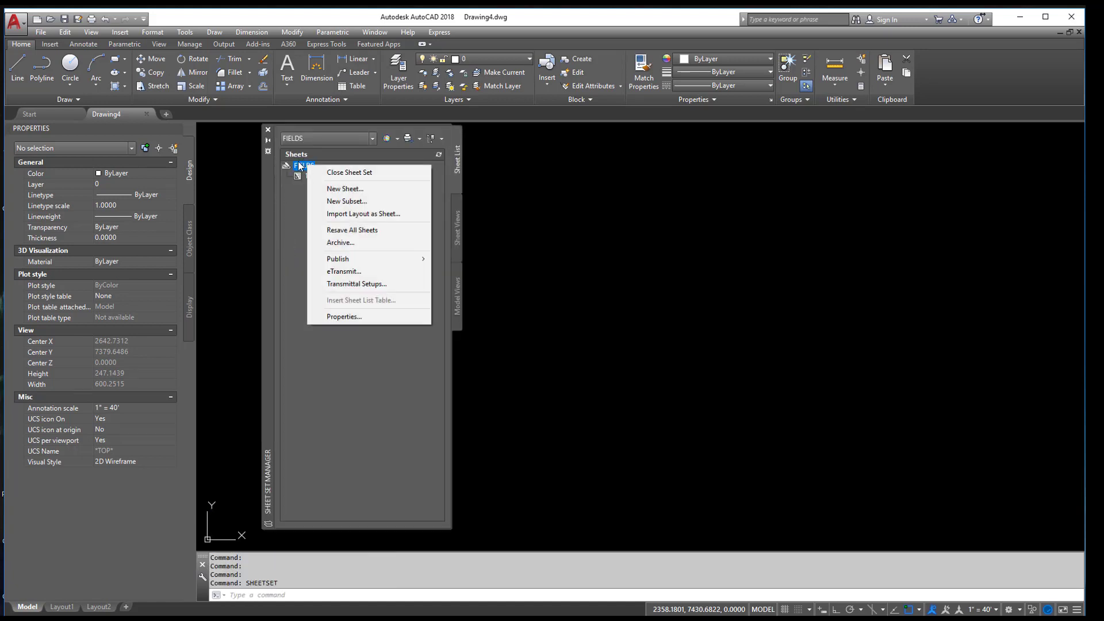
left_click(316, 171)
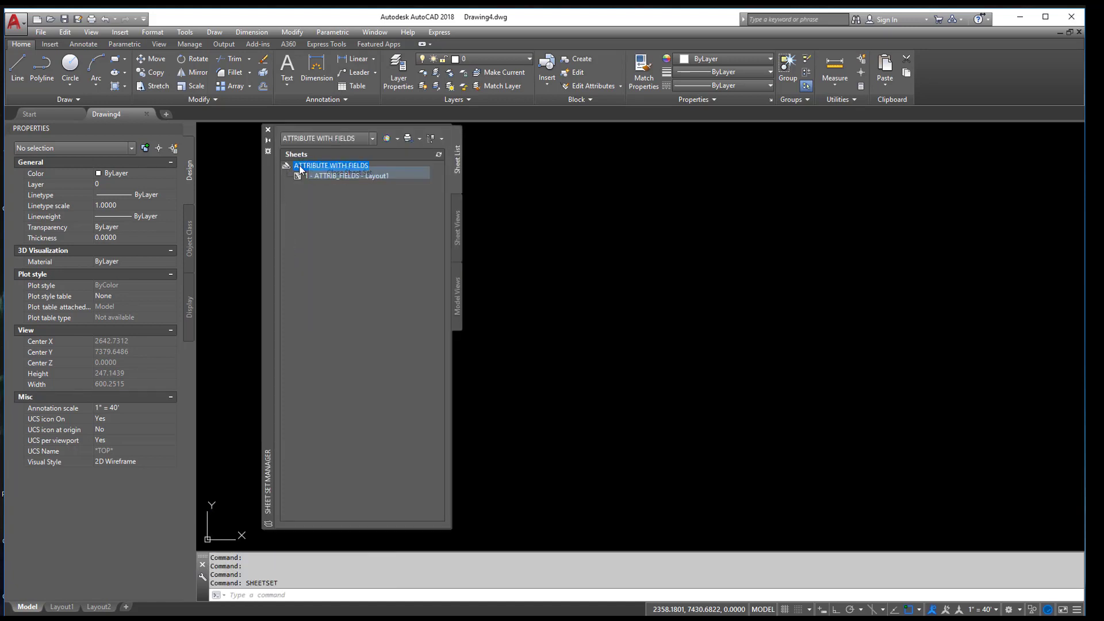
right_click(326, 166)
left_click(348, 179)
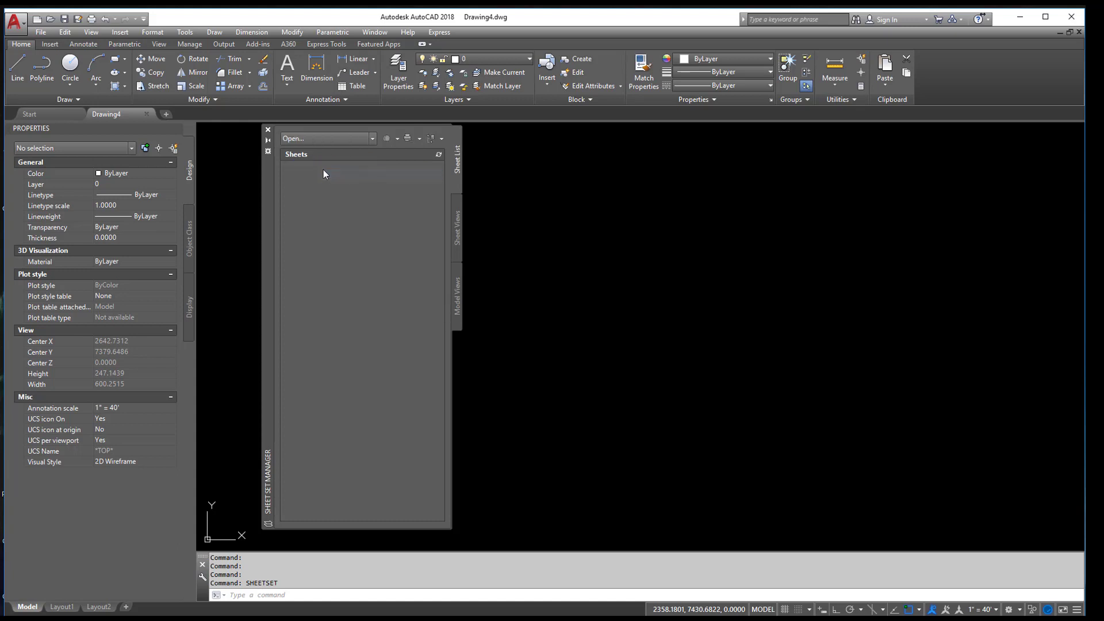
- Start a new sheet set based on existing drawings
left_click(373, 138)
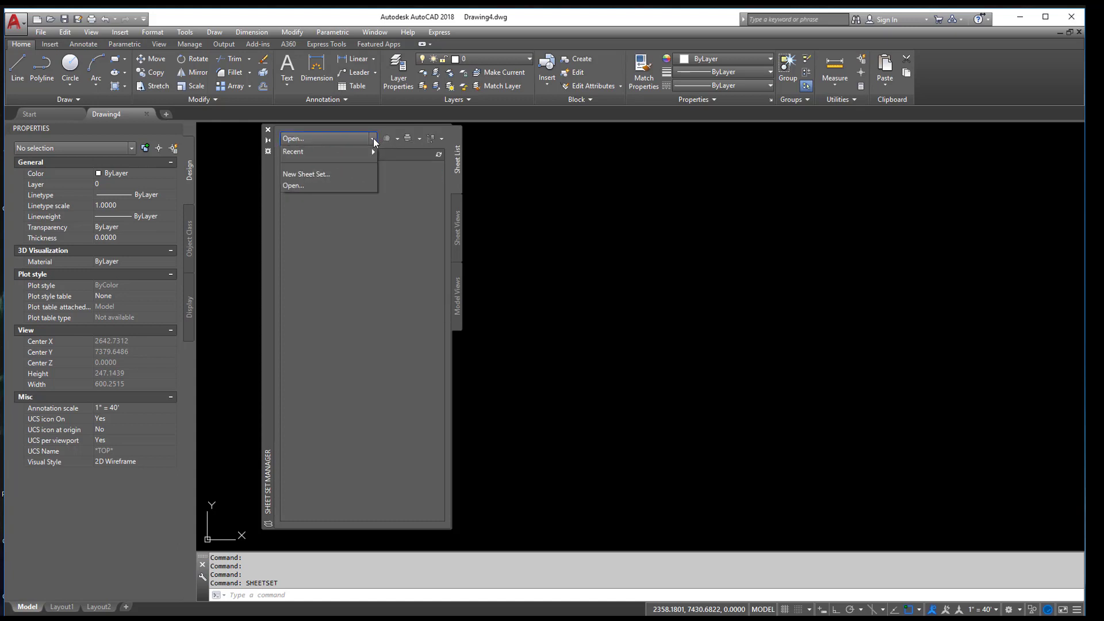
left_click(311, 175)
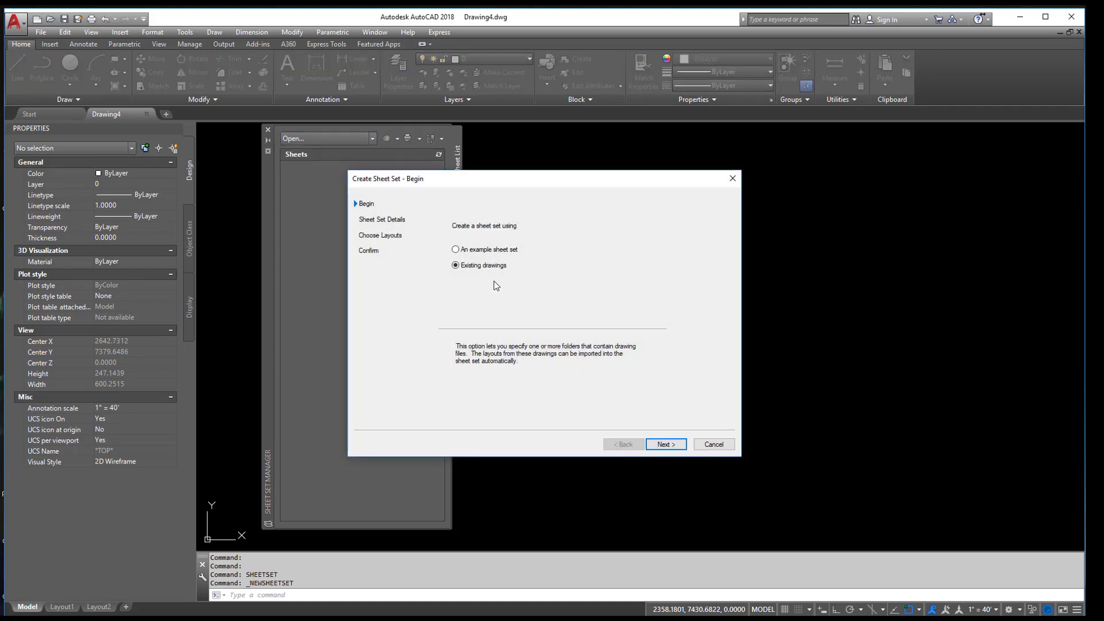
left_click(490, 252)
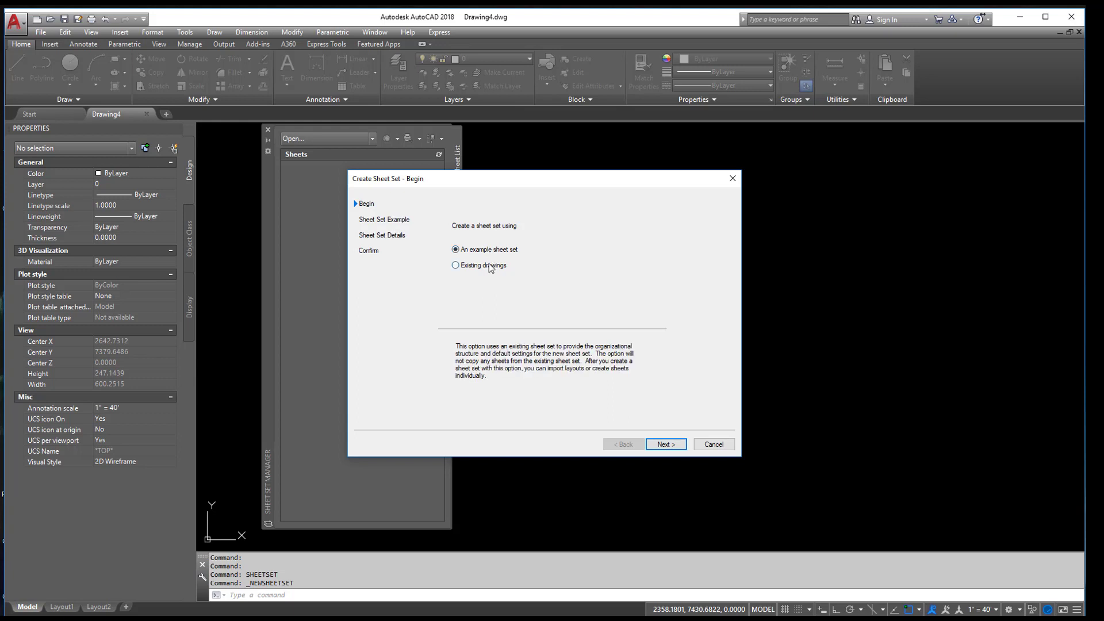
left_click(489, 264)
left_click(490, 250)
left_click(490, 266)
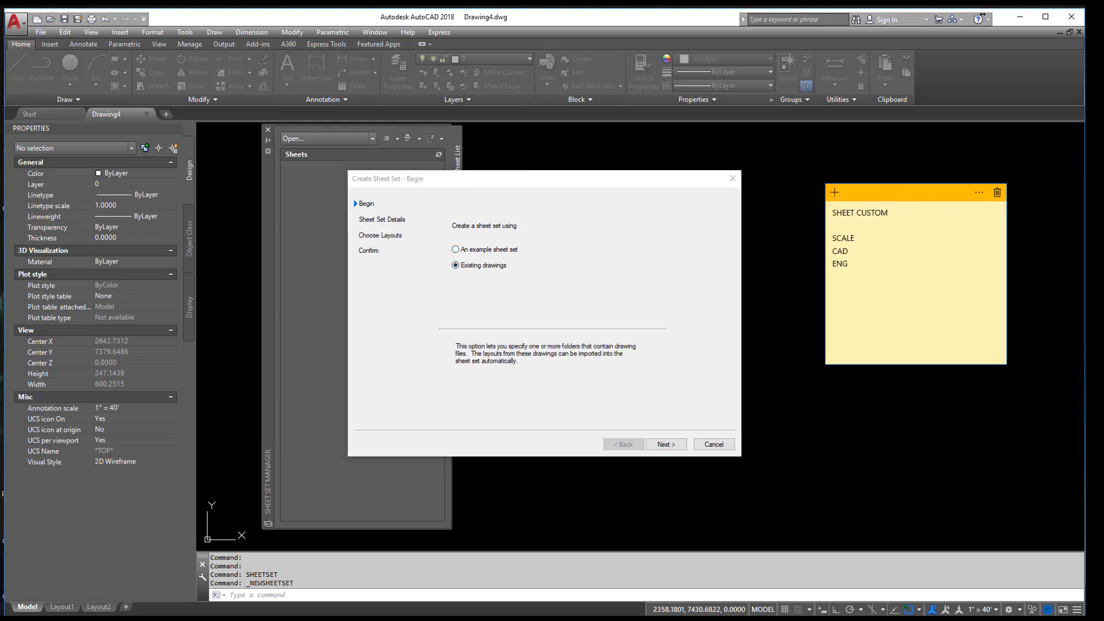
left_click_drag(958, 407, 1101, 402)
left_click(899, 191)
left_click(788, 227)
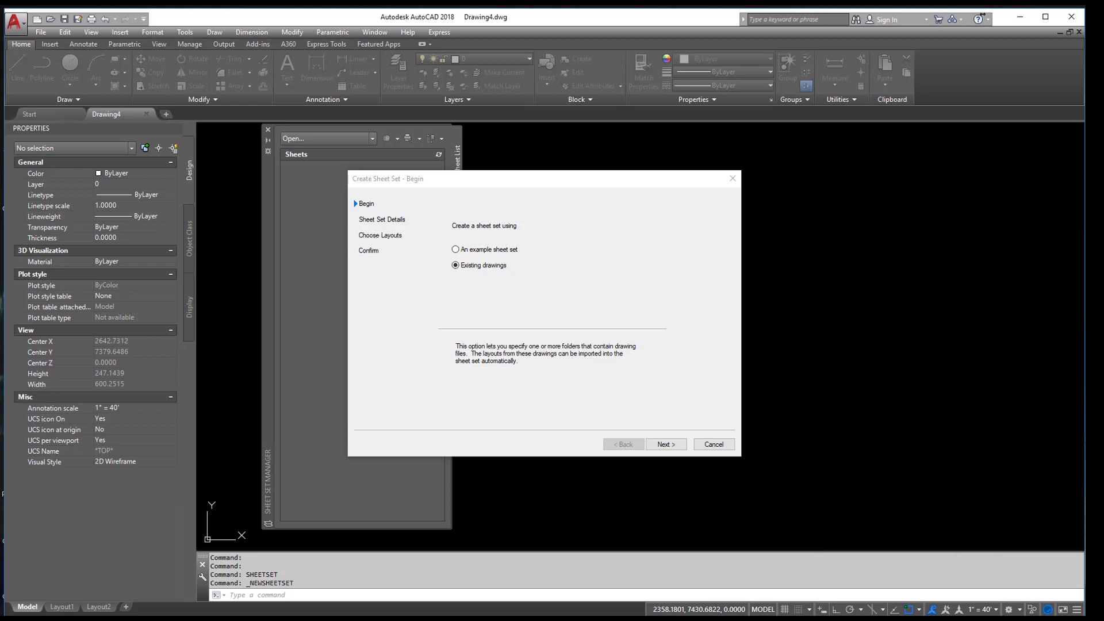
- Name the new sheet set PROJECT X on the Sheet Set Details page
left_click(665, 444)
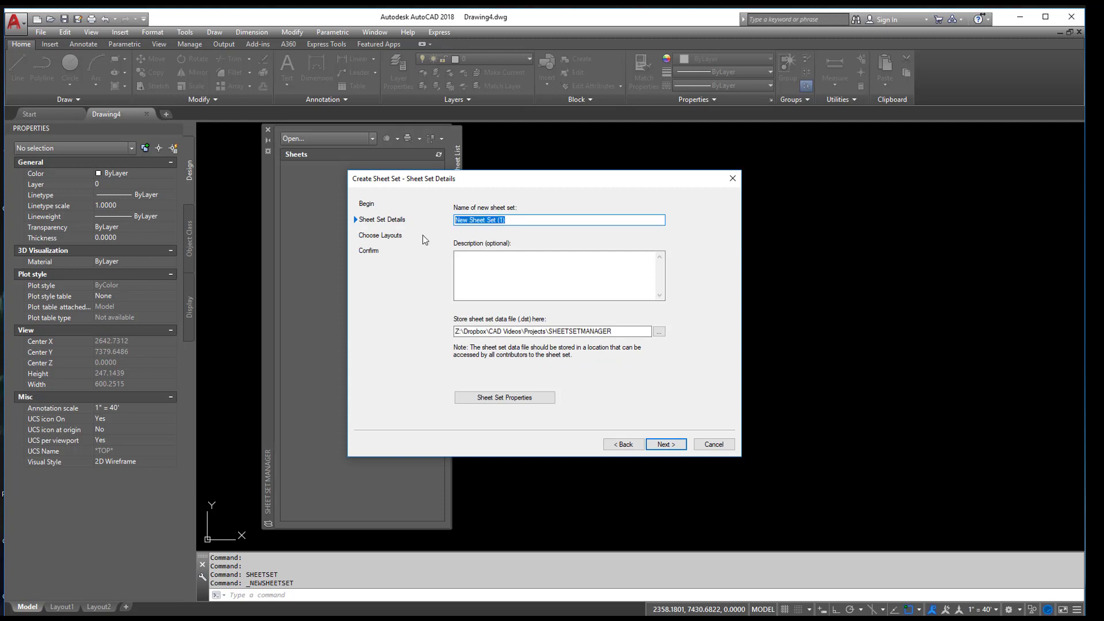
type("pROJECT")
key("BackSpace")
key("BackSpace")
key("BackSpace")
key("BackSpace")
key("BackSpace")
key("BackSpace")
key("BackSpace")
type("PROJECT X")
key("Tab")
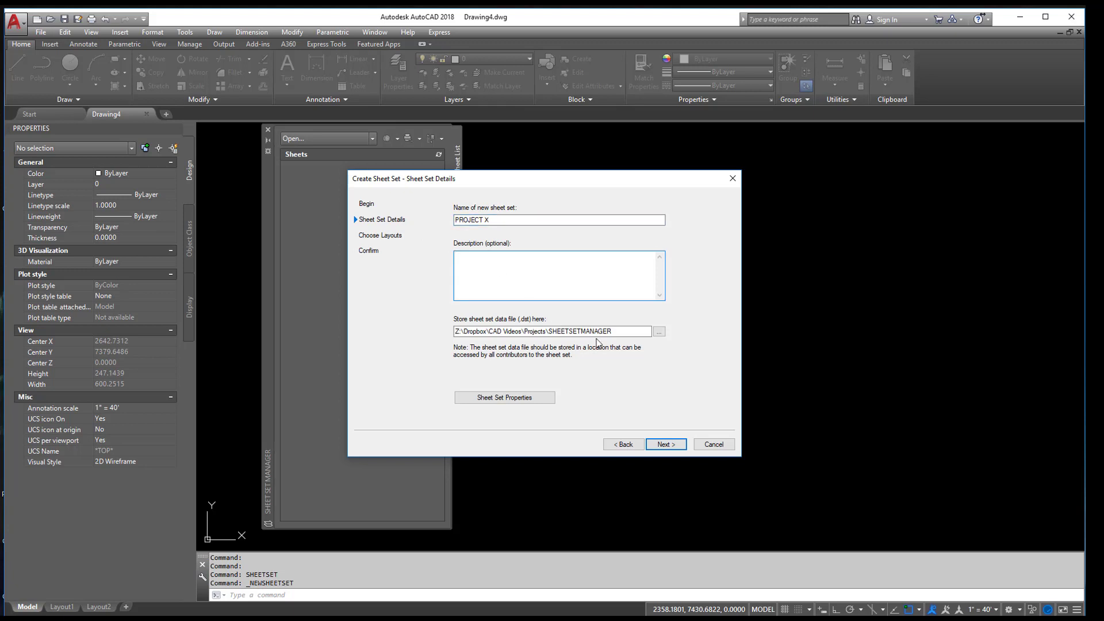
left_click(618, 333)
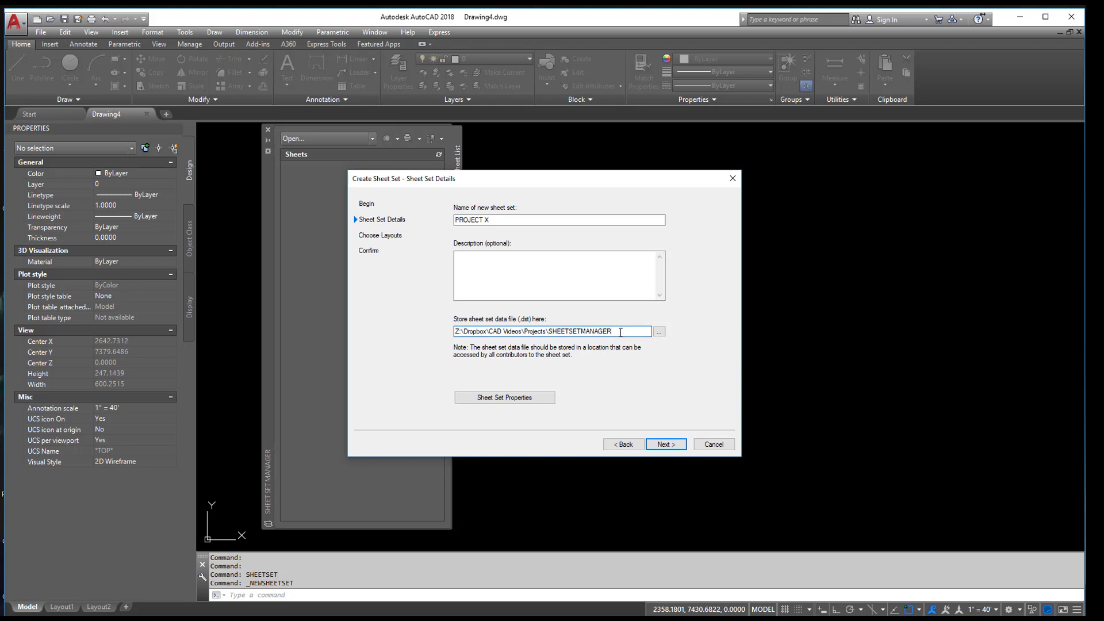
- Close the two reference notes and open the PROJECT X sheet set properties
left_click(544, 401)
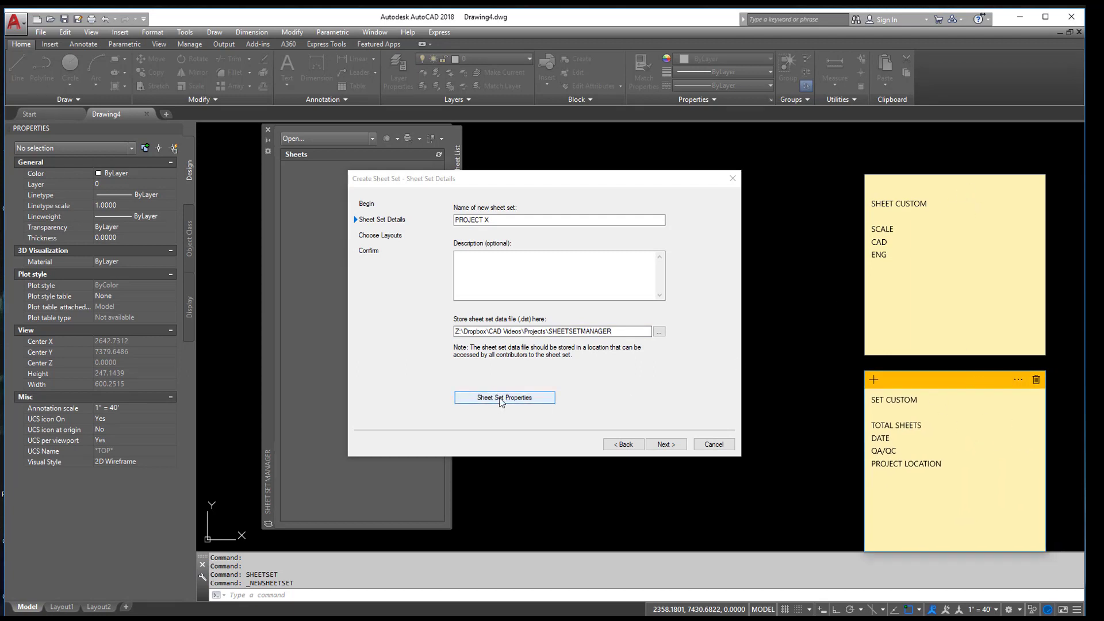
left_click(891, 181)
key("ctrl+w")
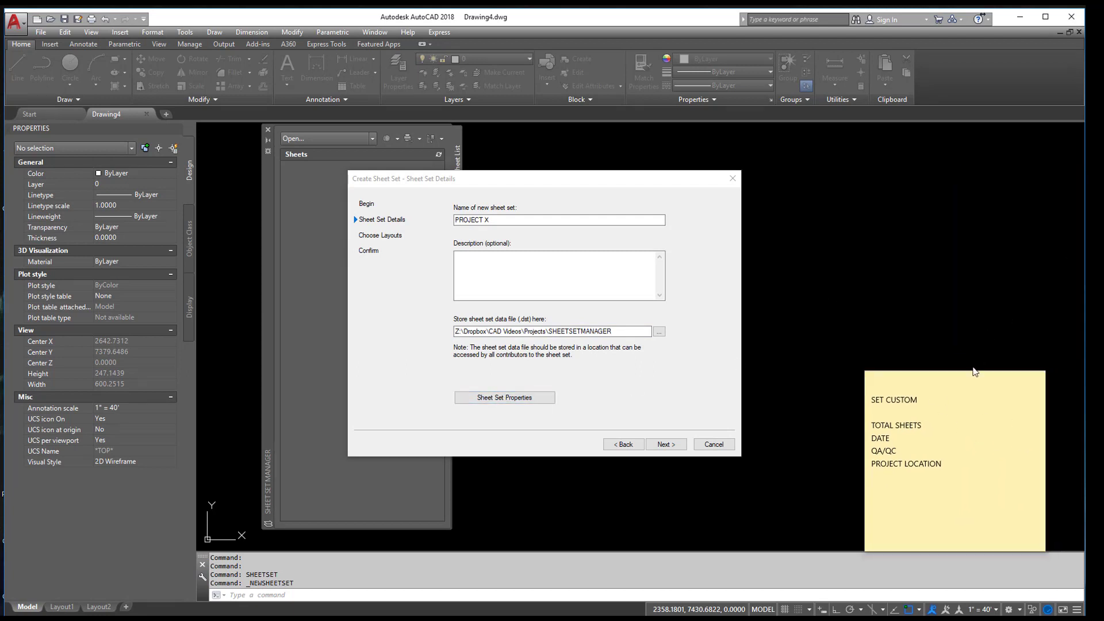
key("ctrl+w")
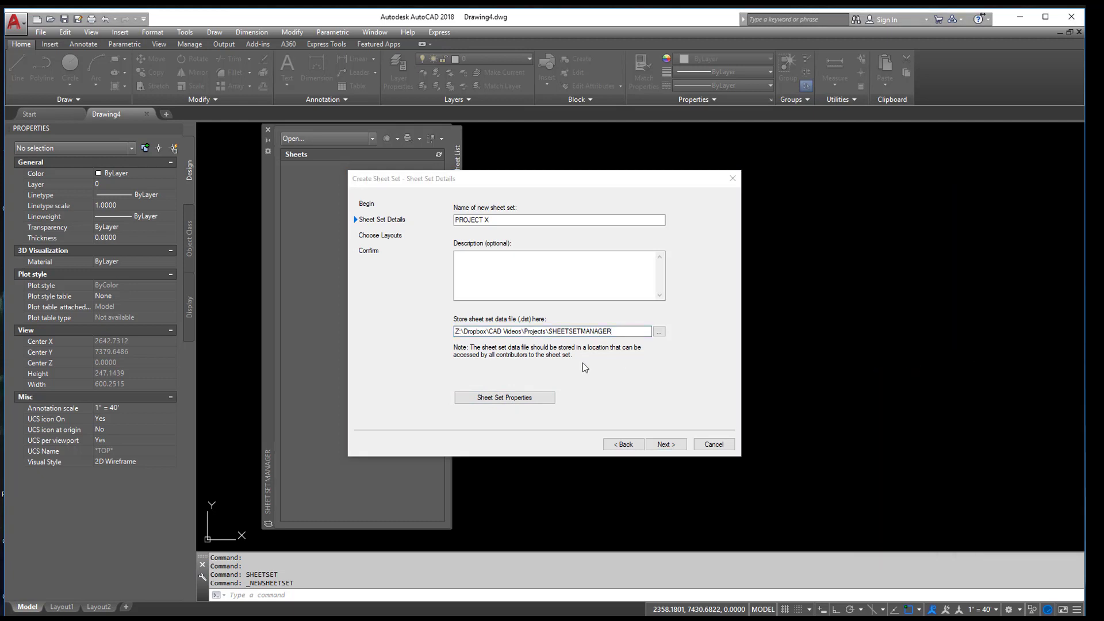
left_click(504, 397)
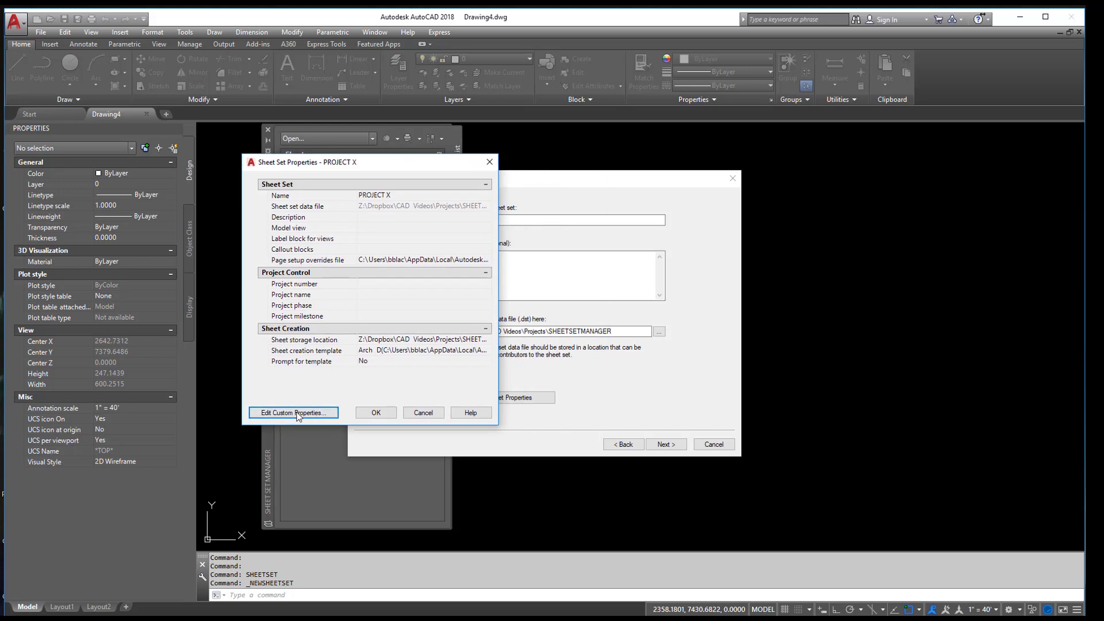
- Add custom property TOTAL SHEETS with default value 10
left_click(296, 412)
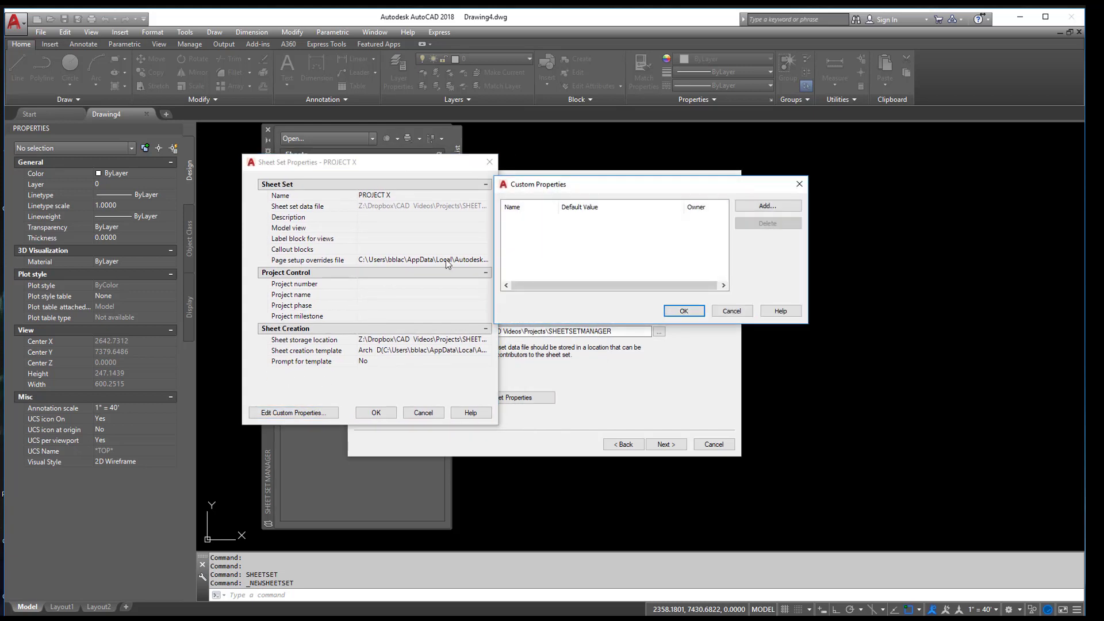
left_click(767, 205)
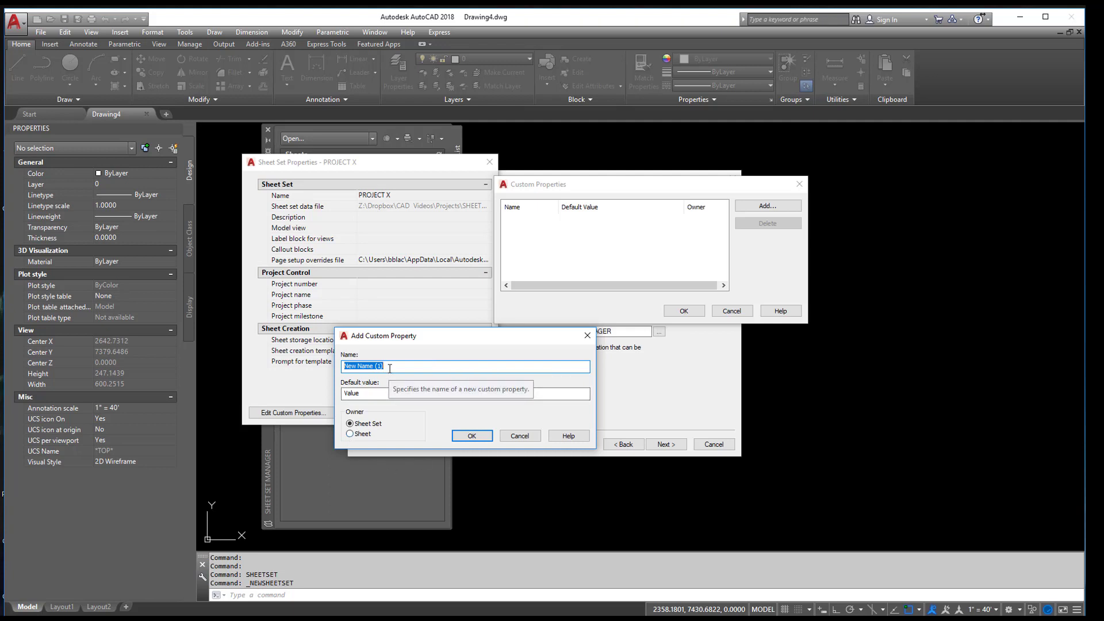
type("TOTAL SHEERT")
key("BackSpace")
key("BackSpace")
type("TS")
key("Tab")
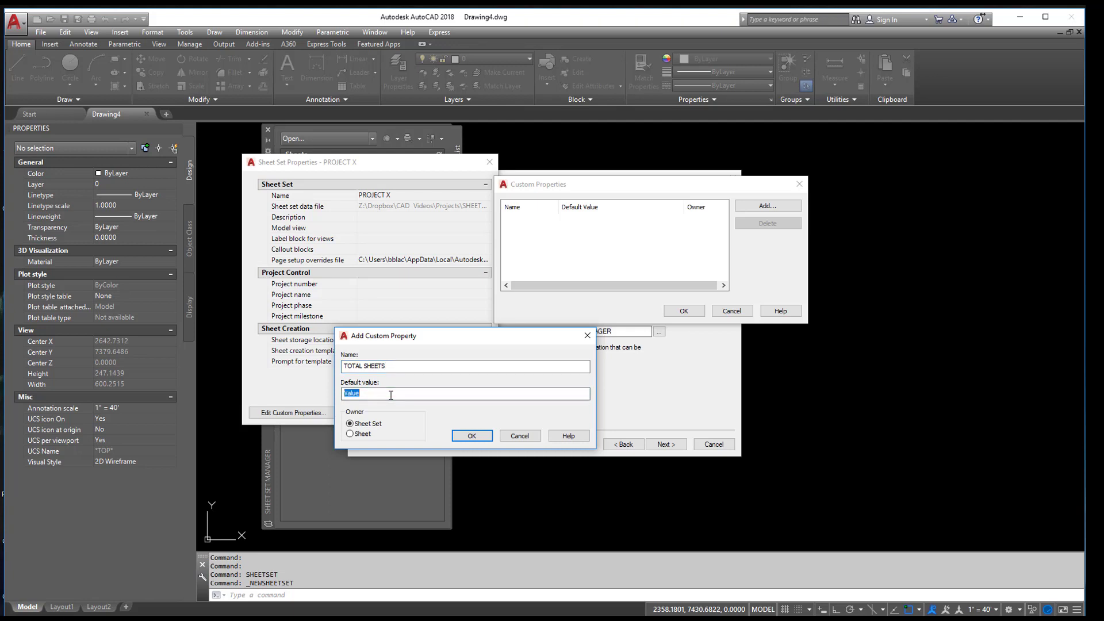
type("XX")
left_click_drag(388, 393, 332, 400)
type("10")
left_click(470, 435)
- Add custom property DATE with default value XX/XX/XX
left_click(768, 208)
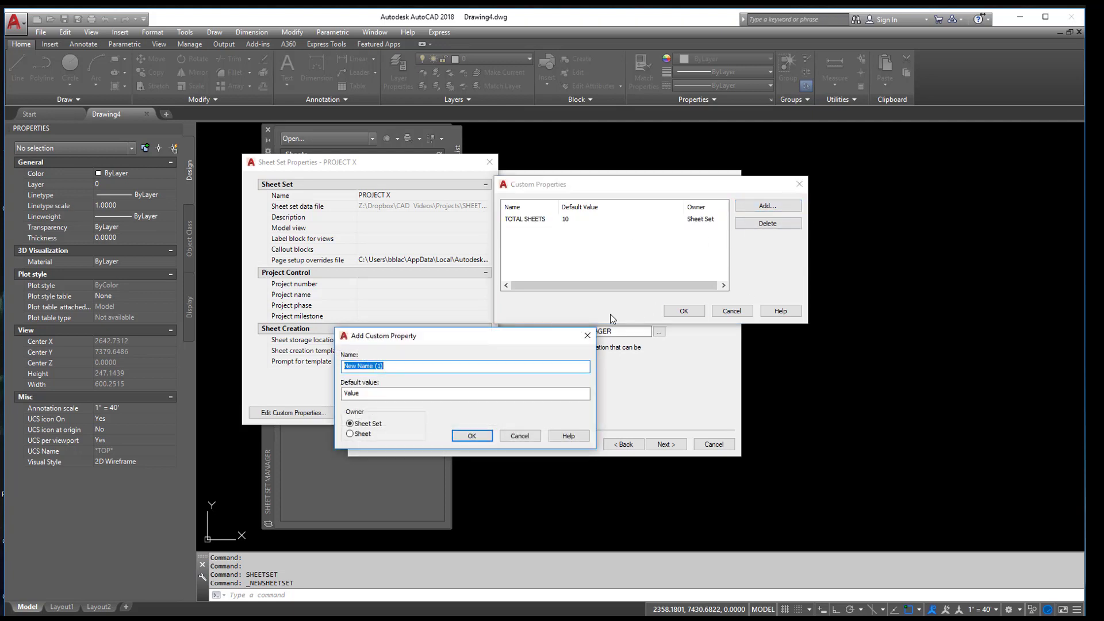
type("DATE")
left_click(442, 394)
double_click(442, 394)
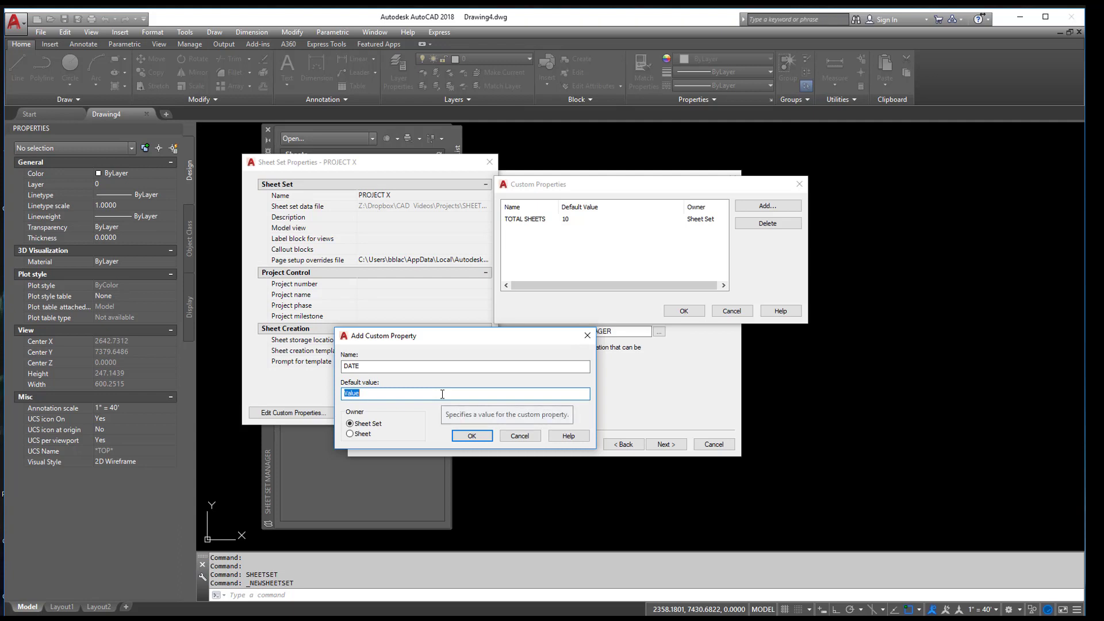
type("XX/XX/XXXX")
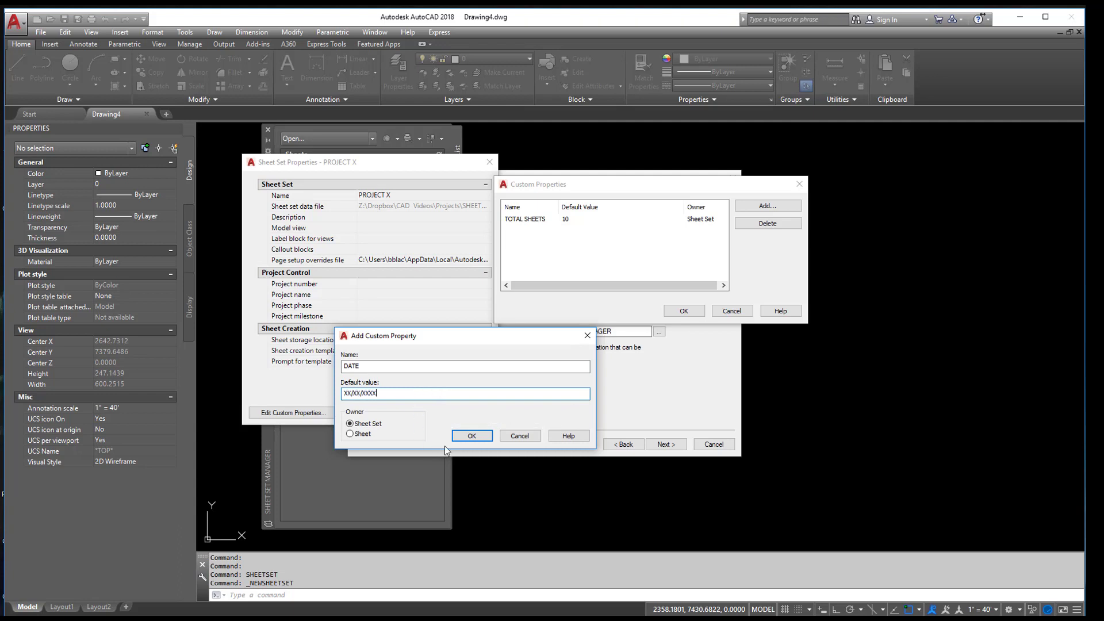
left_click(471, 435)
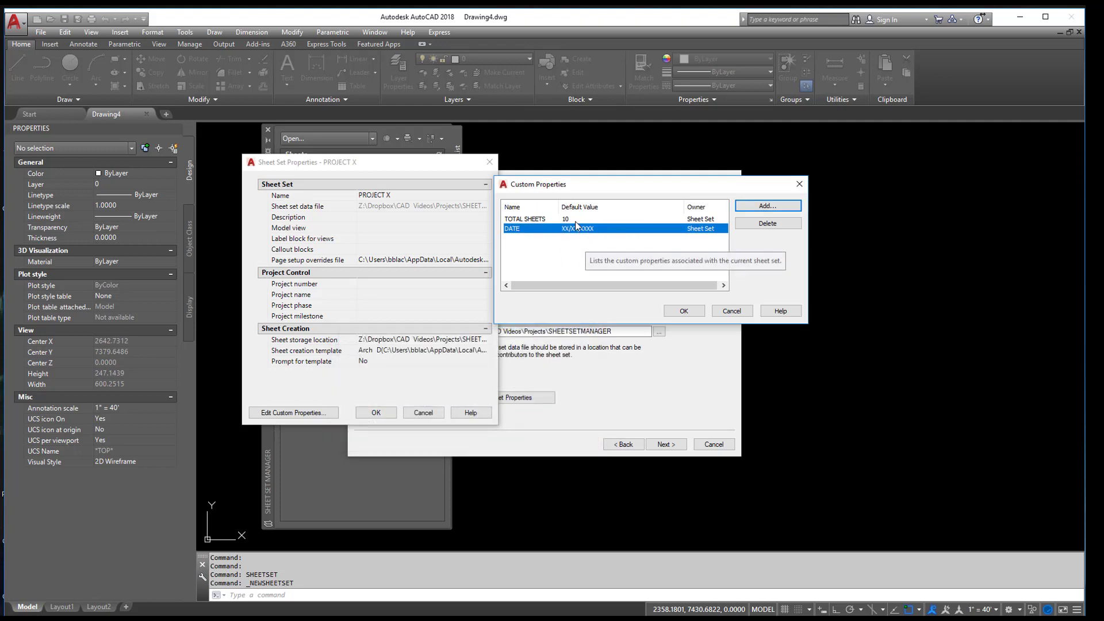
- Add custom property QA/QC with default value XXX
left_click(754, 208)
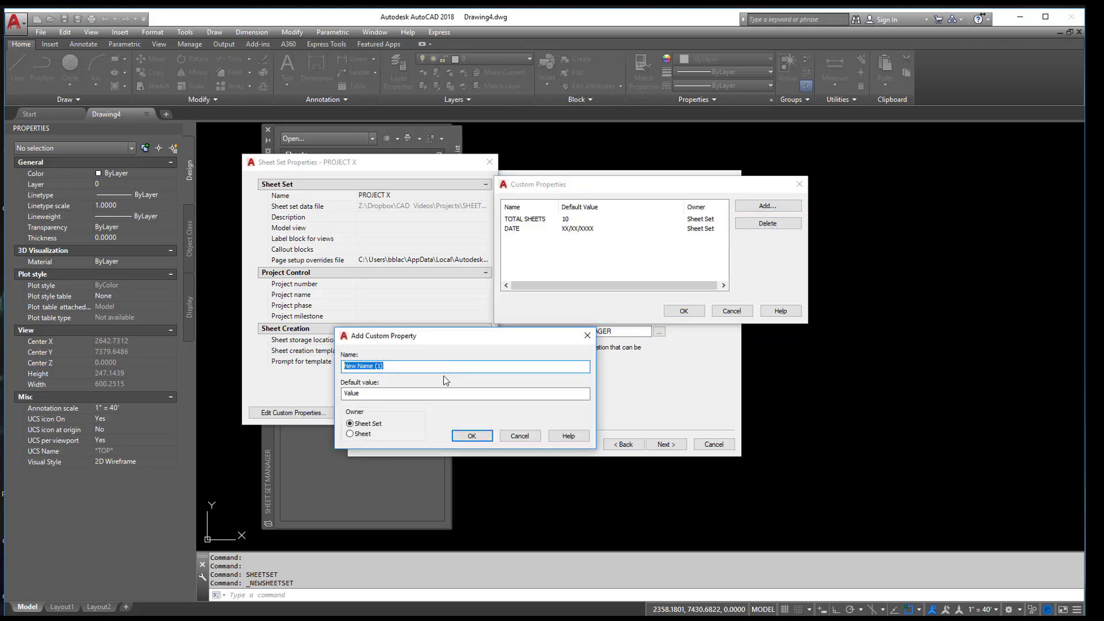
type("QA/QC")
double_click(342, 396)
type("XXX")
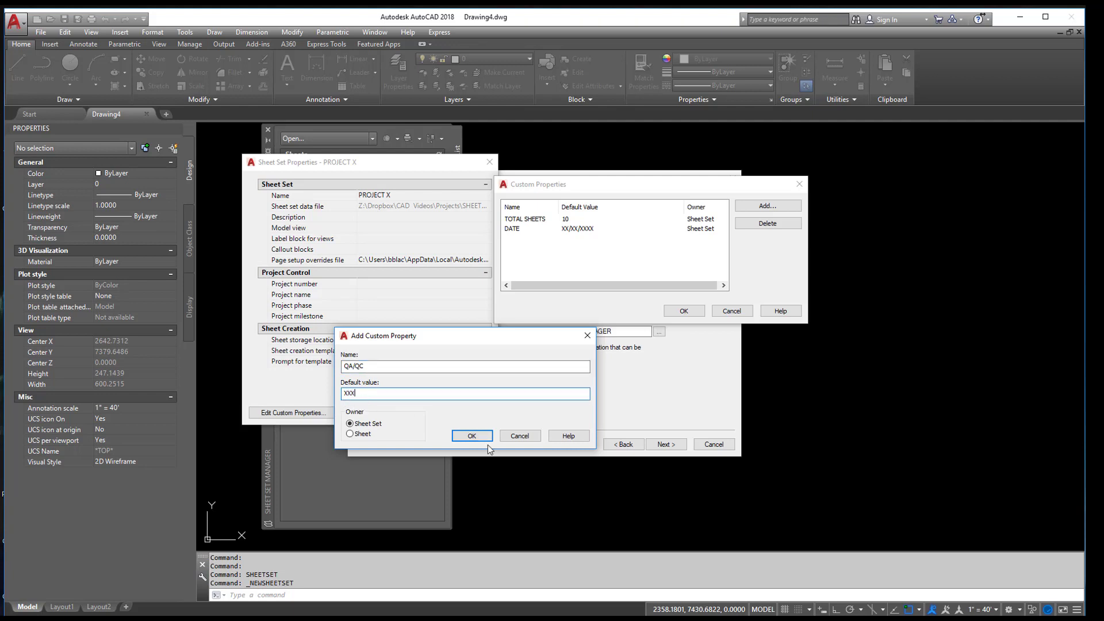
left_click(486, 438)
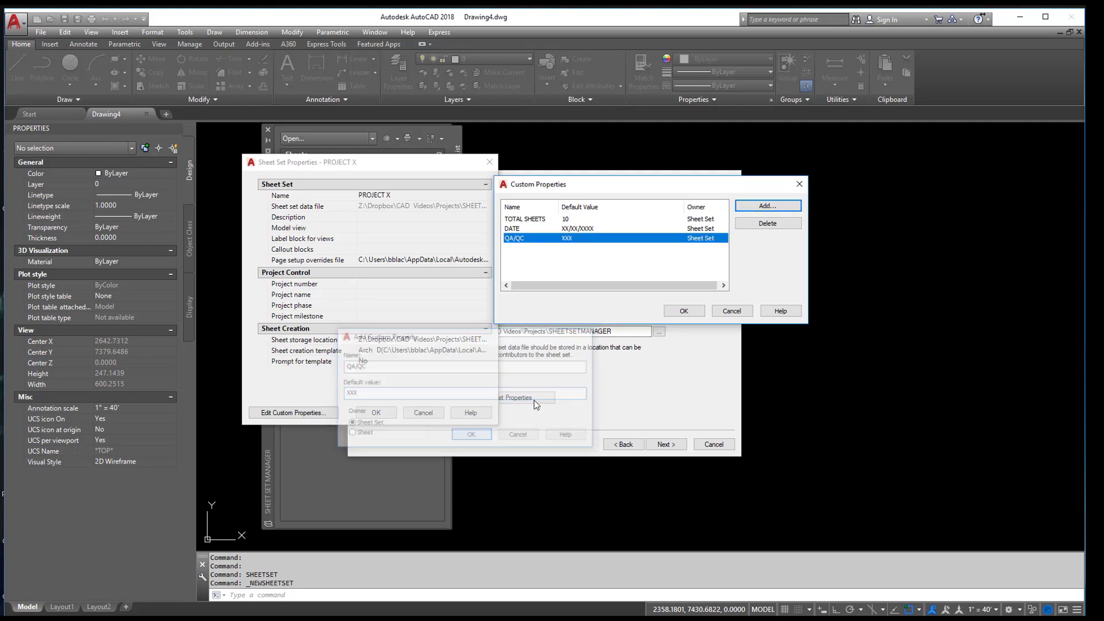
- Add custom property PROJECT LOCATION with default value XXXXXXXX, XX
left_click(766, 206)
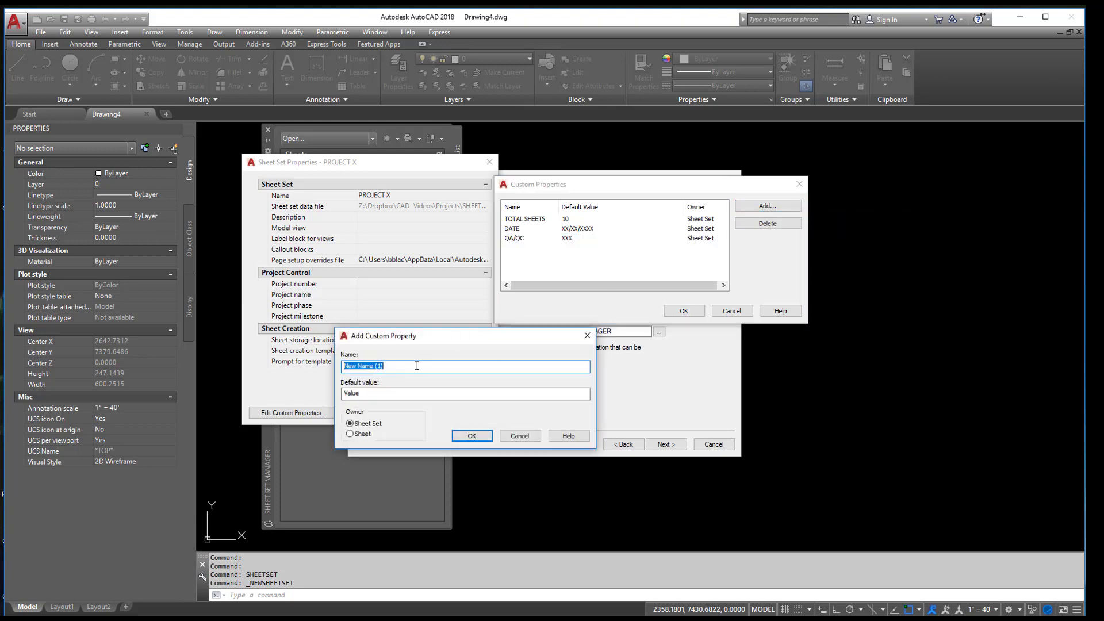
type("PREEO")
type("JEC")
key("BackSpace")
key("BackSpace")
key("BackSpace")
key("BackSpace")
key("BackSpace")
key("BackSpace")
key("BackSpace")
key("BackSpace")
type("PROJEC")
key("Tab")
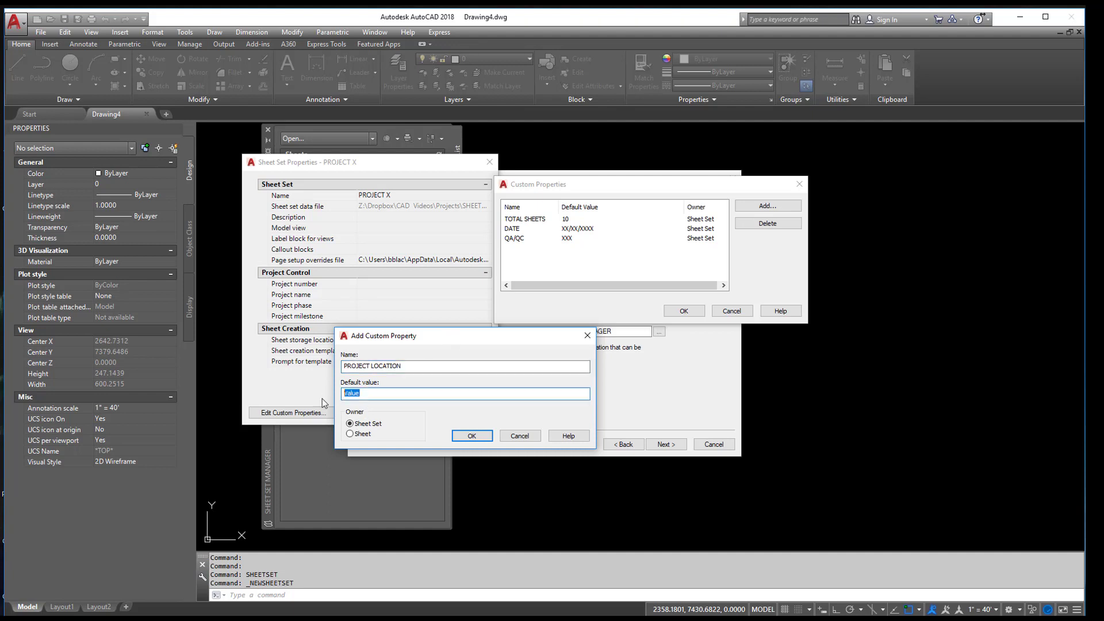
type("XXXXXXXX, XX")
left_click(470, 437)
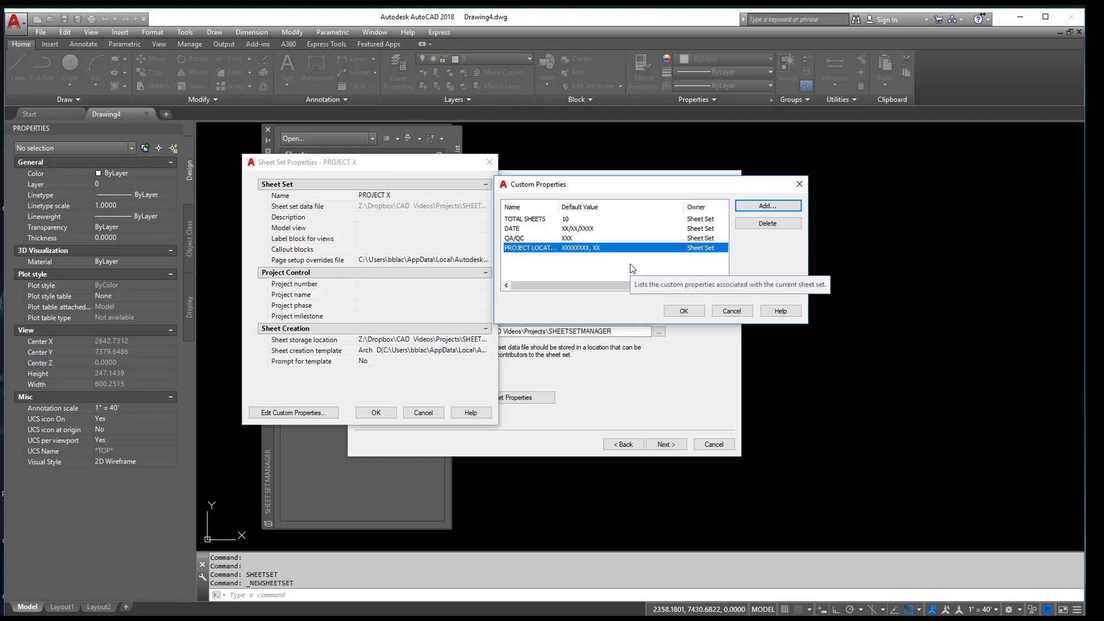
- Add a sheet-owned custom property SCALE with default value 1"=XX'
left_click(755, 209)
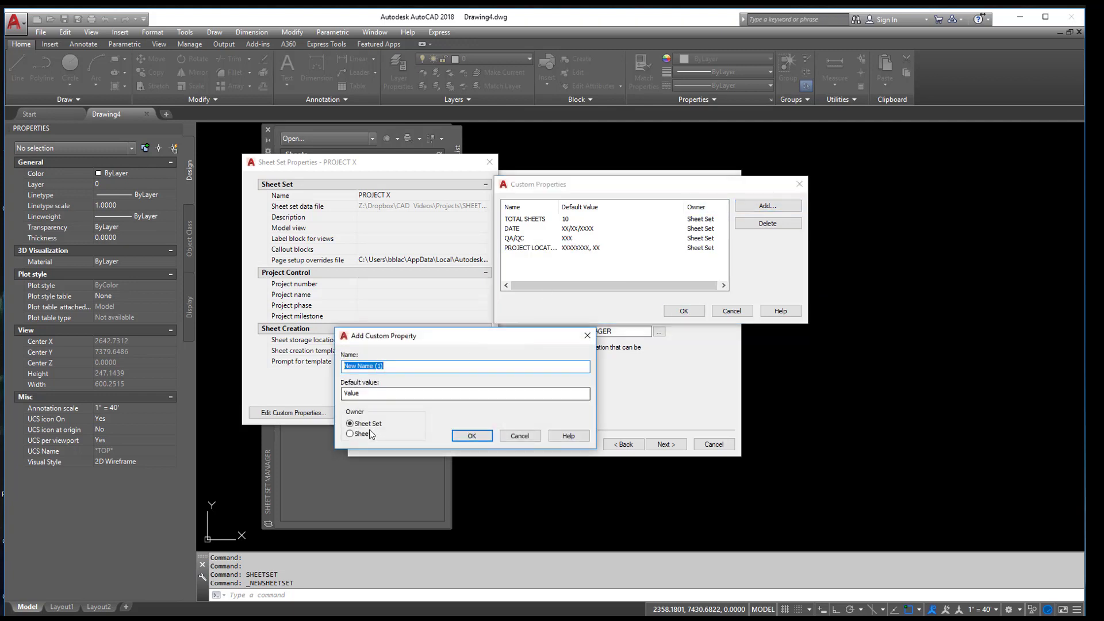
left_click(350, 434)
left_click(400, 371)
left_click_drag(399, 371, 314, 370)
type("SCALE")
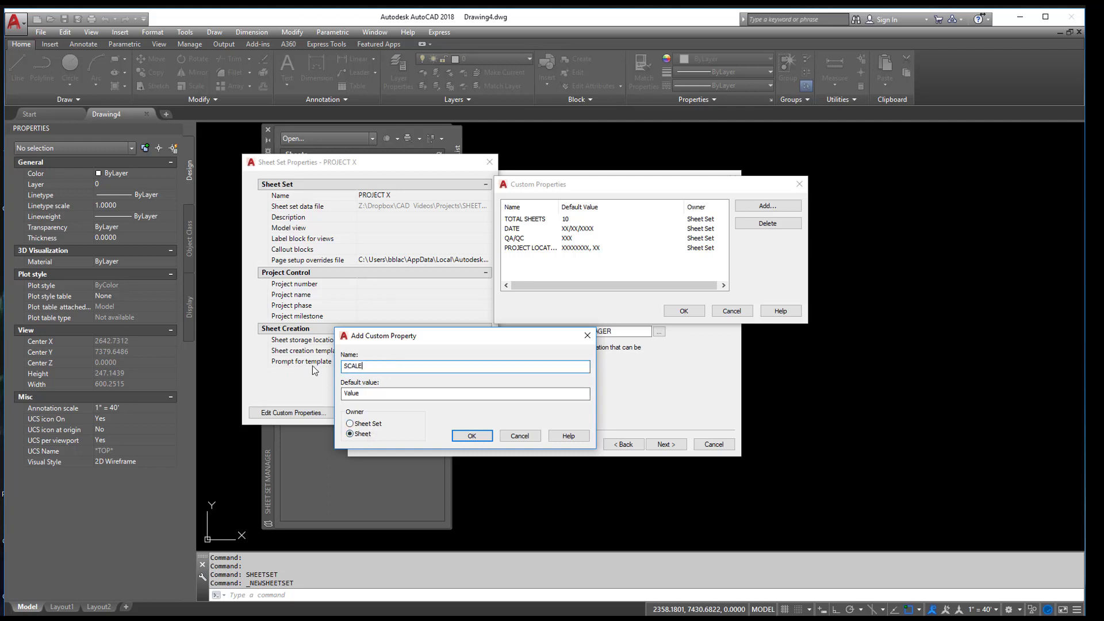
left_click(372, 397)
double_click(372, 397)
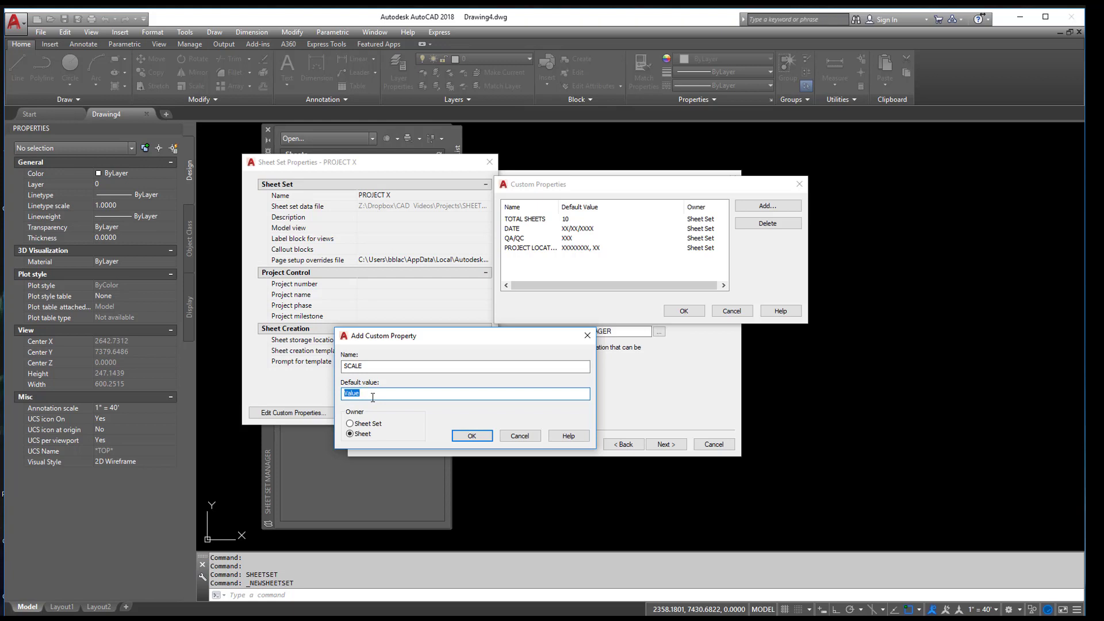
type("1\"=XX'")
left_click(472, 435)
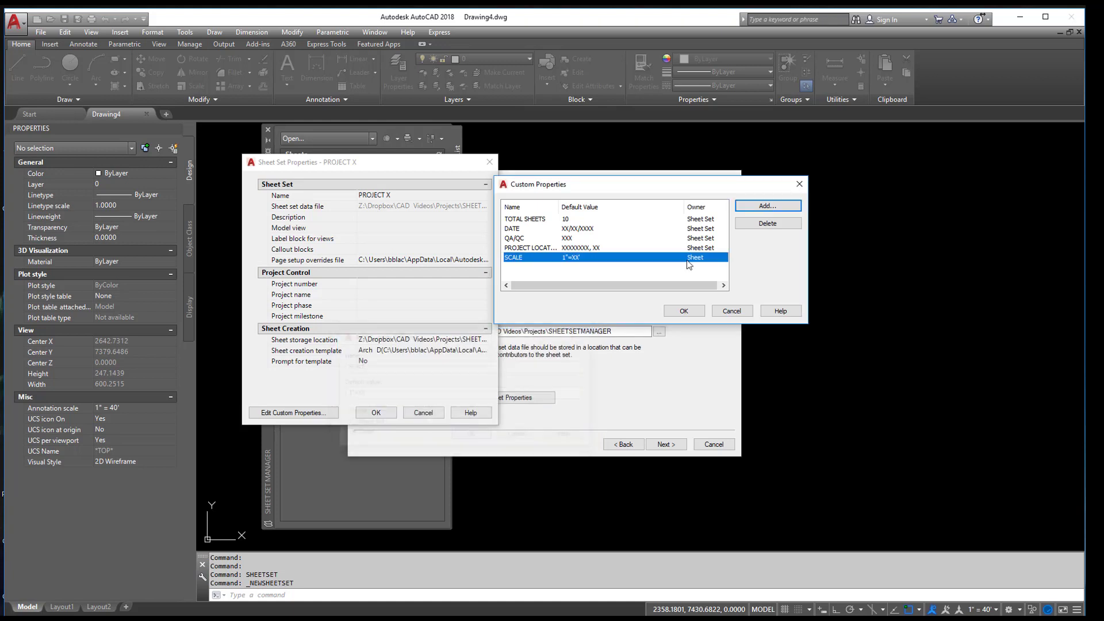
- Add a sheet-owned custom property CAD with default value XXX
left_click(759, 209)
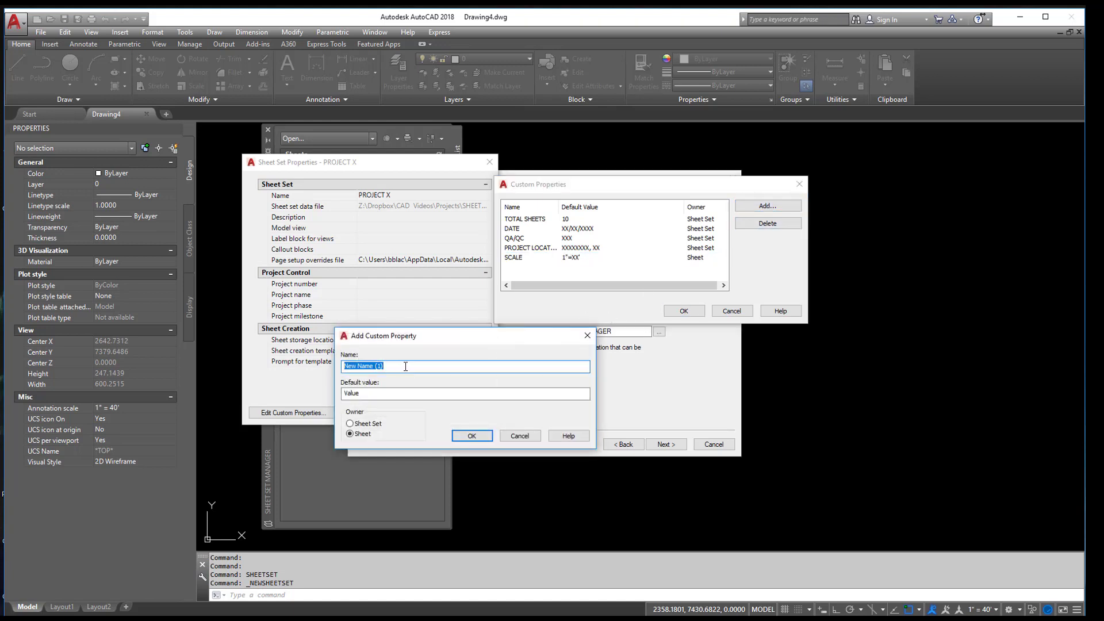
type("CAD")
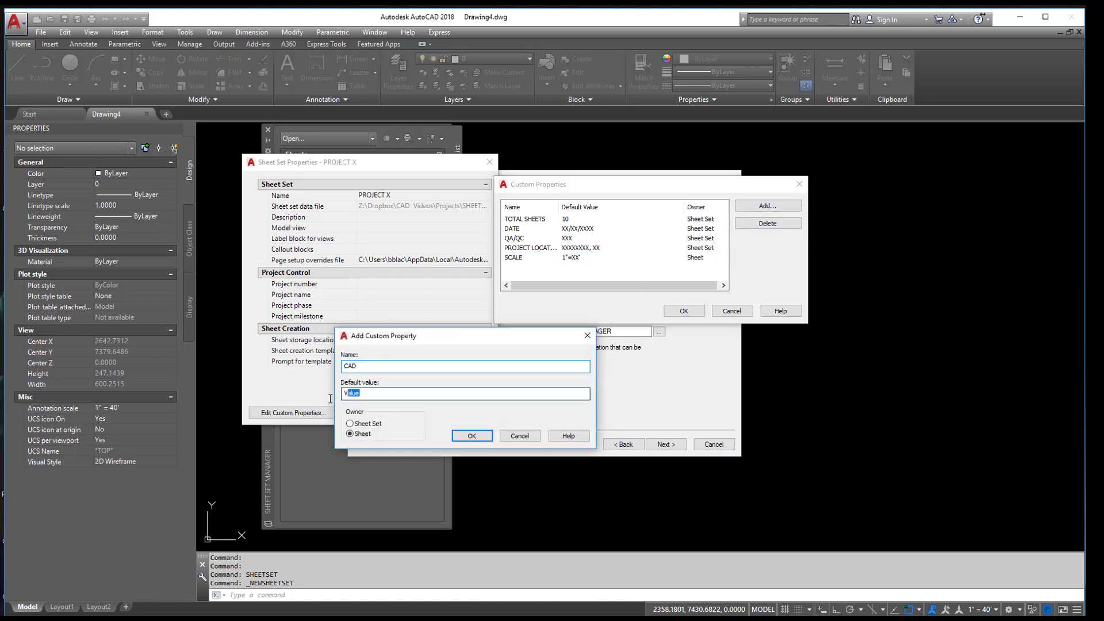
key("Tab")
type("XXX")
left_click(469, 435)
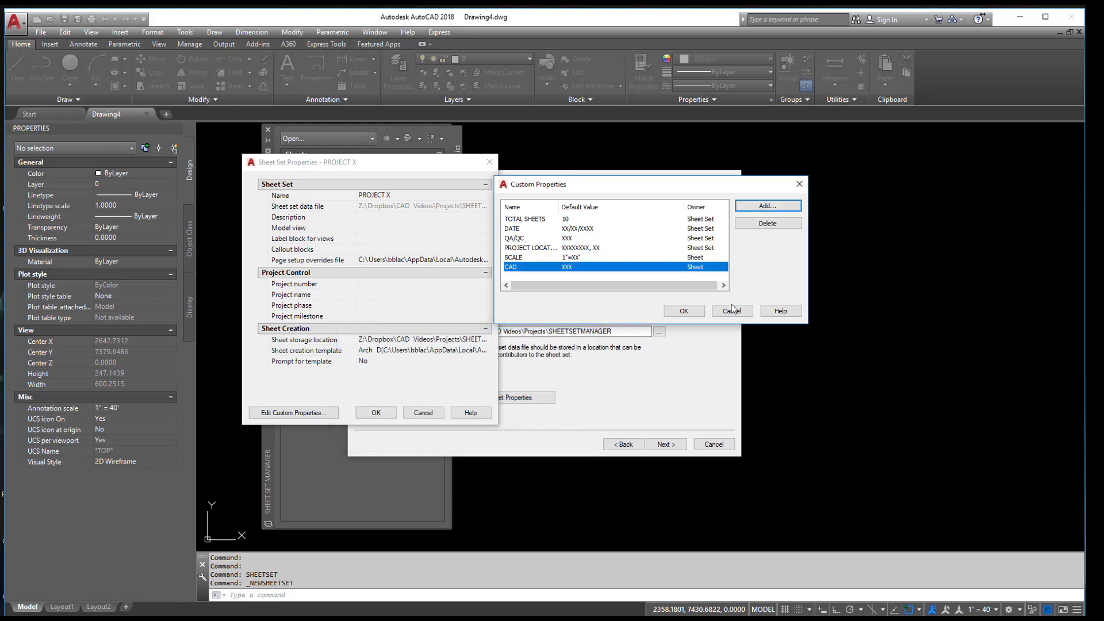
- Add the ENG property with default XXX, then apply and close Sheet Set Properties
left_click(780, 208)
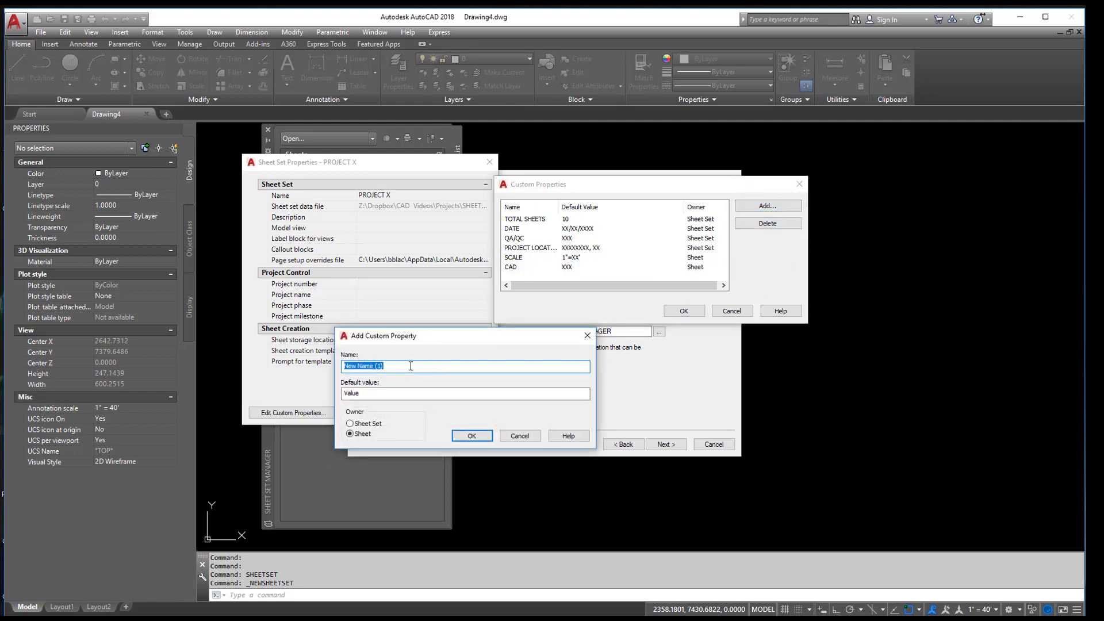
type("ENG")
key("Tab")
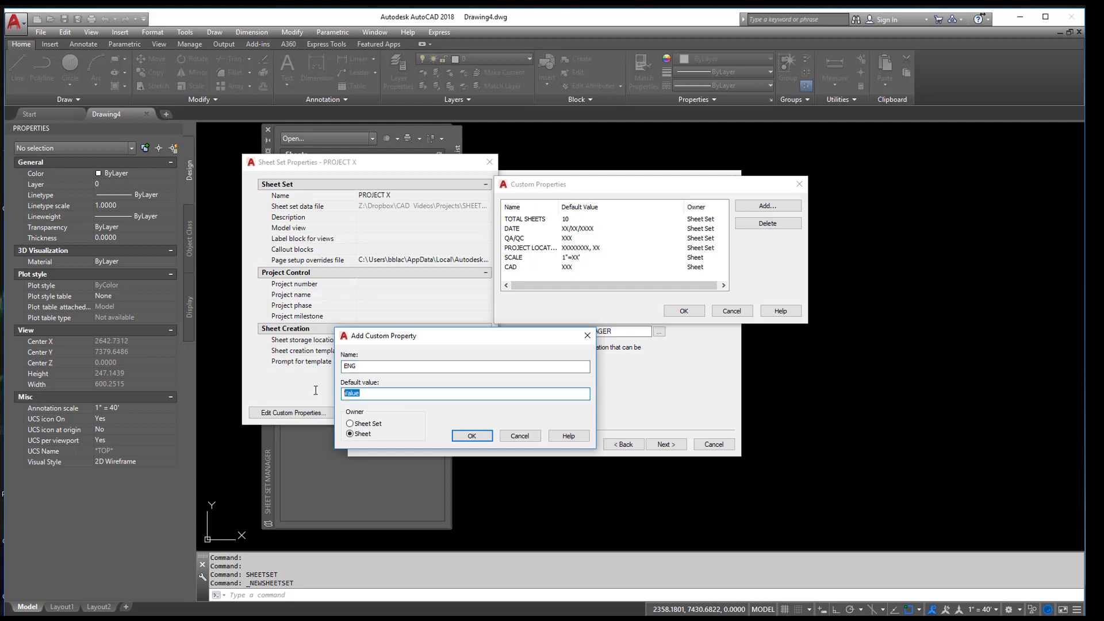
type("XXX")
key("alt+Tab")
left_click_drag(996, 161, 949, 173)
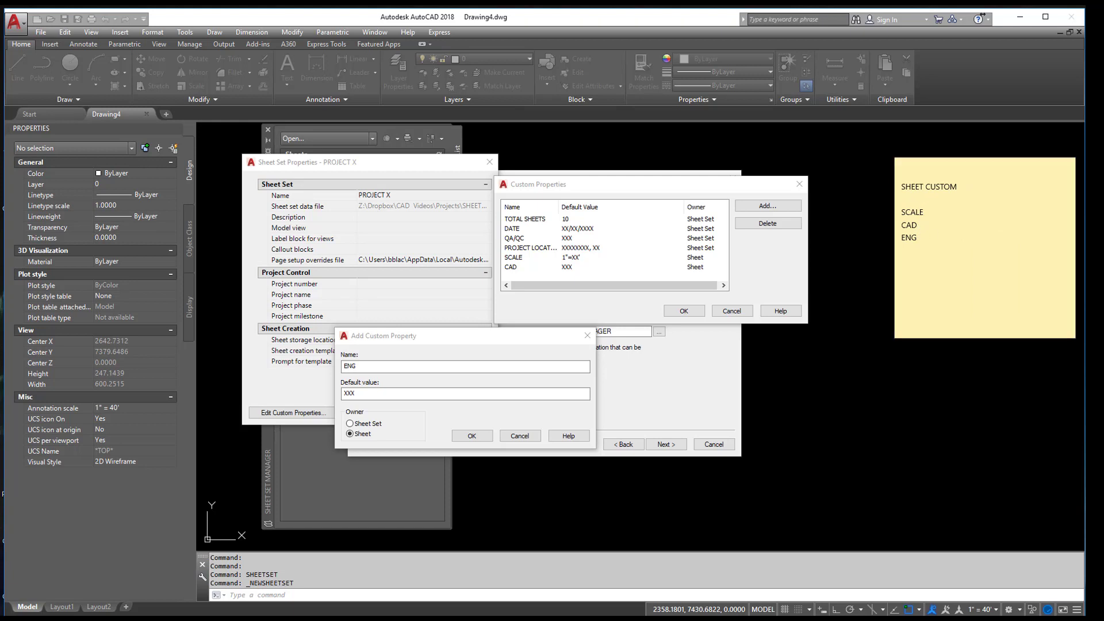
left_click_drag(1084, 362, 946, 368)
left_click(1068, 164)
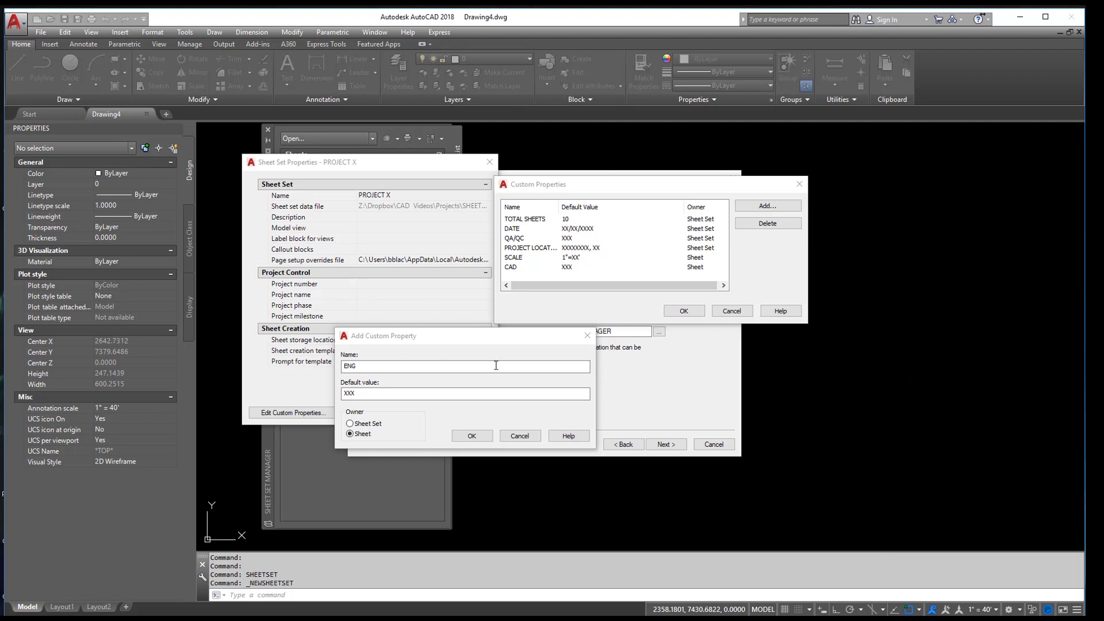
left_click(470, 435)
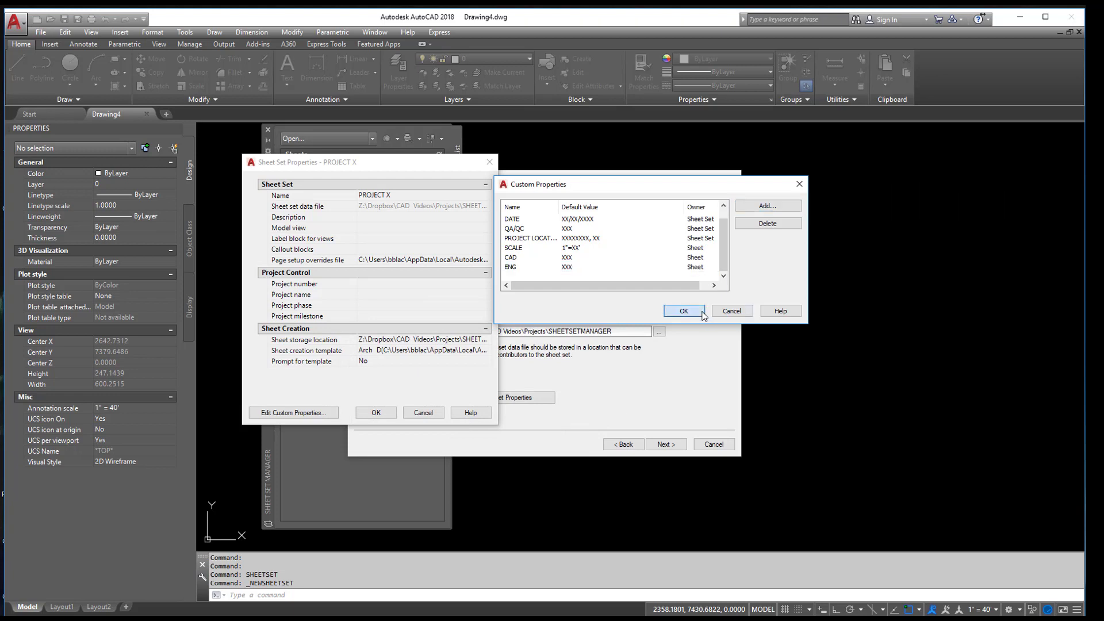
left_click(683, 310)
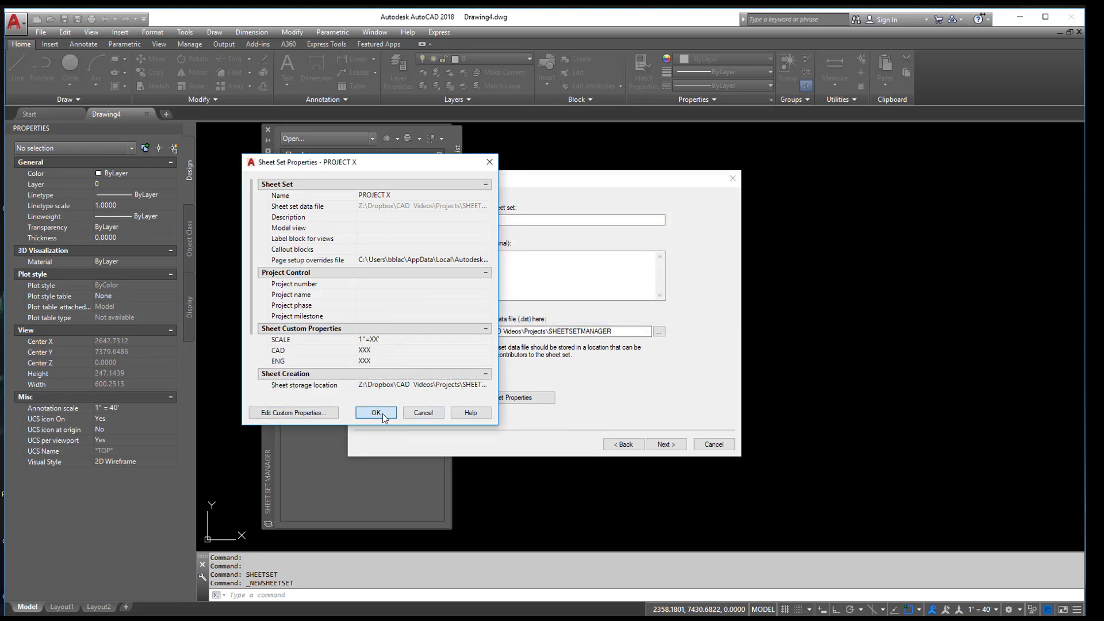
left_click(382, 413)
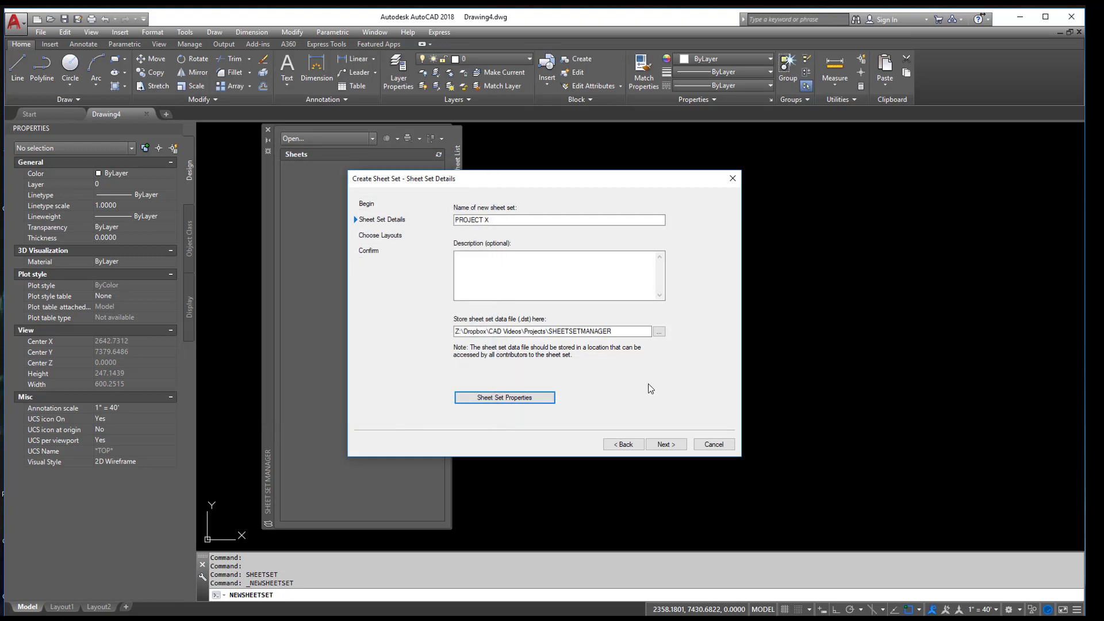
- Add layouts from the SHEETSETMANAGER folder, excluding FIELDS.dwg and MTEXT.dwg, and reach the Confirm page
left_click(663, 446)
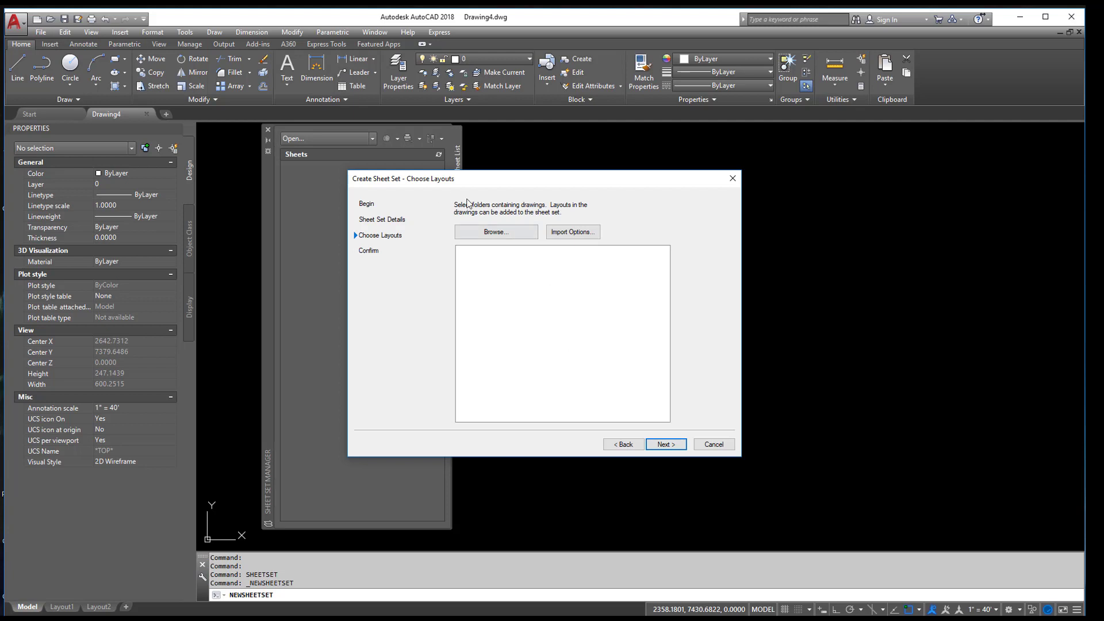
left_click(495, 232)
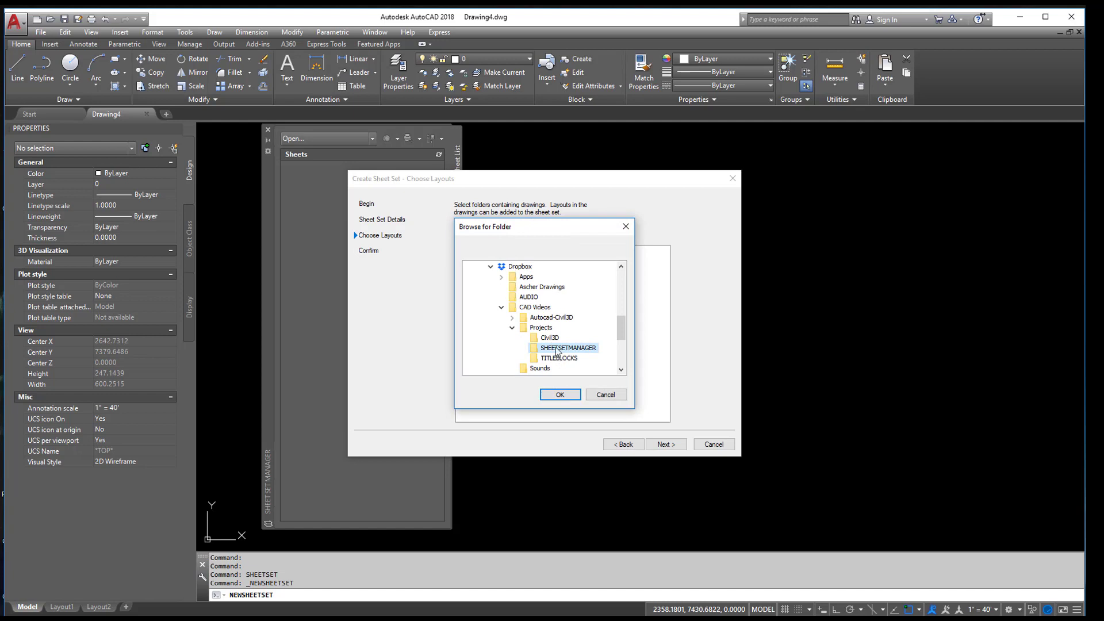
left_click(566, 395)
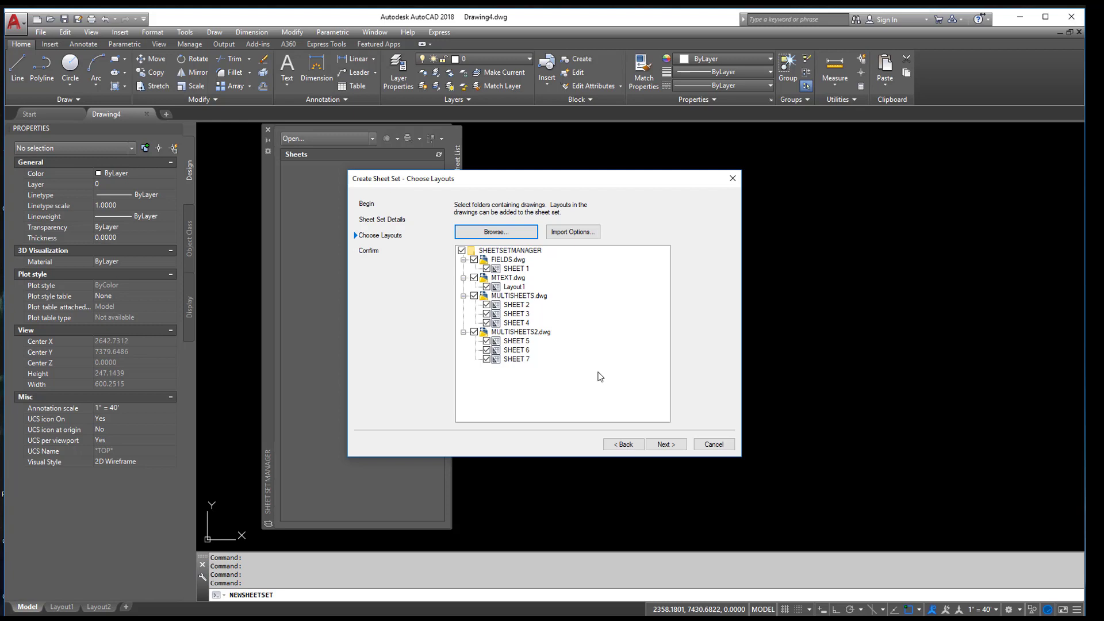
left_click(474, 278)
left_click(473, 259)
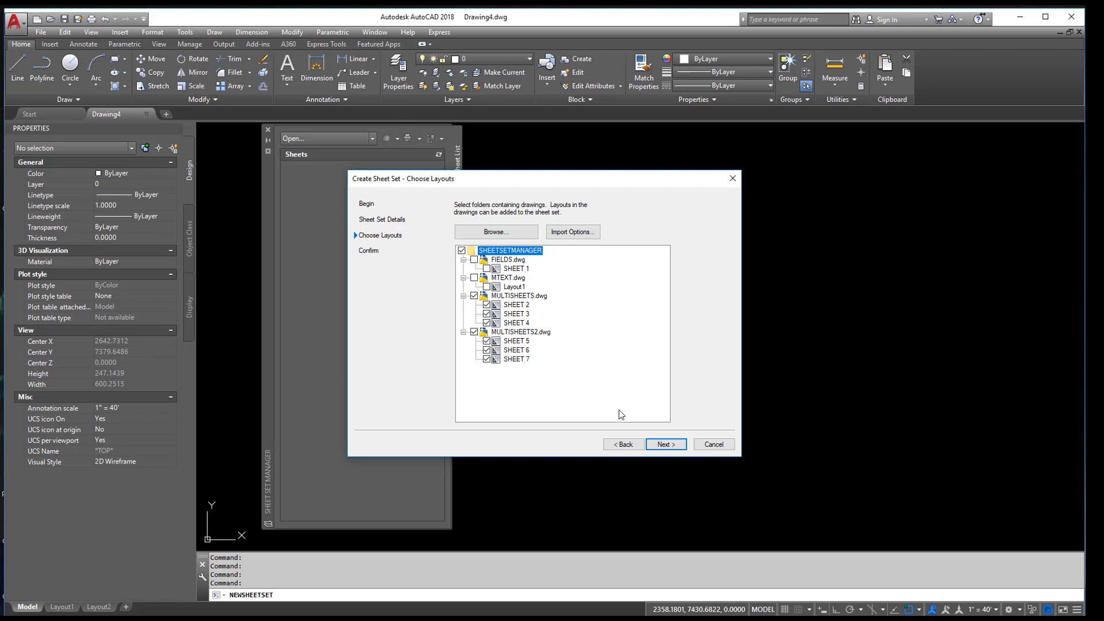
left_click(518, 305)
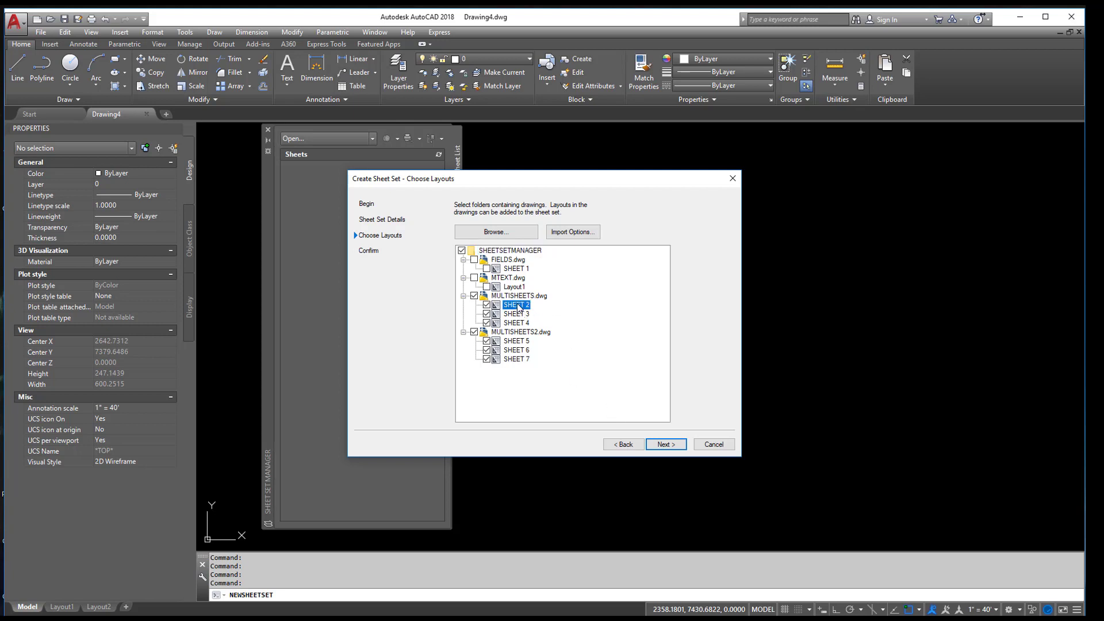
key("Down")
key("Down")
key("Down")
key("Down")
key("Down")
key("Up")
key("Up")
left_click(522, 304)
left_click(663, 447)
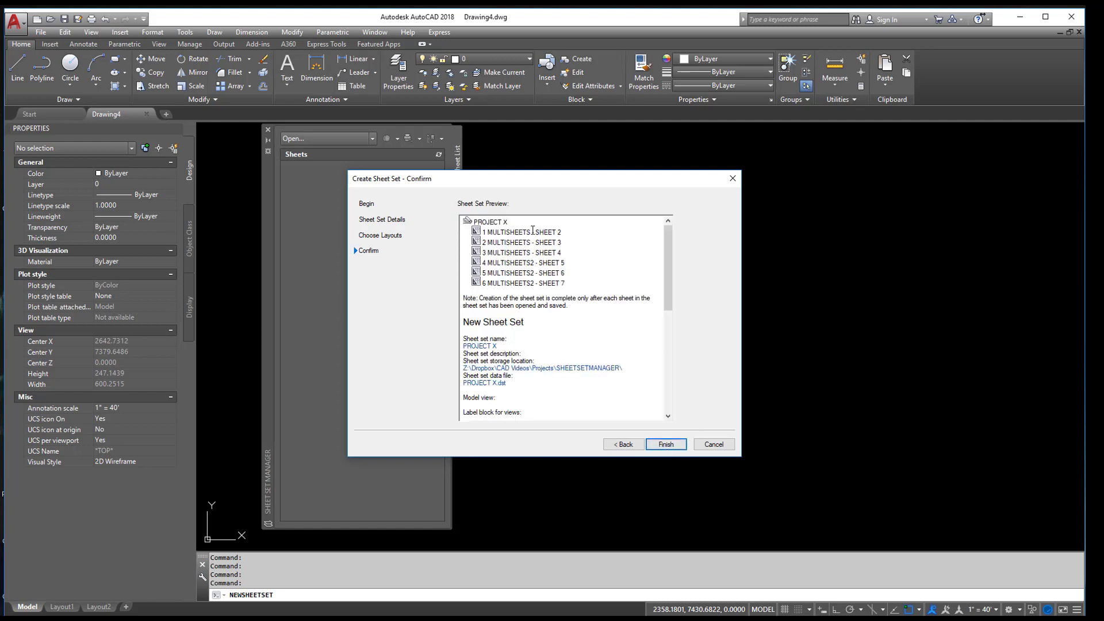
- Finish the PROJECT X sheet set and select sheet 1 - MULTISHEETS - SHEET 2
left_click(672, 446)
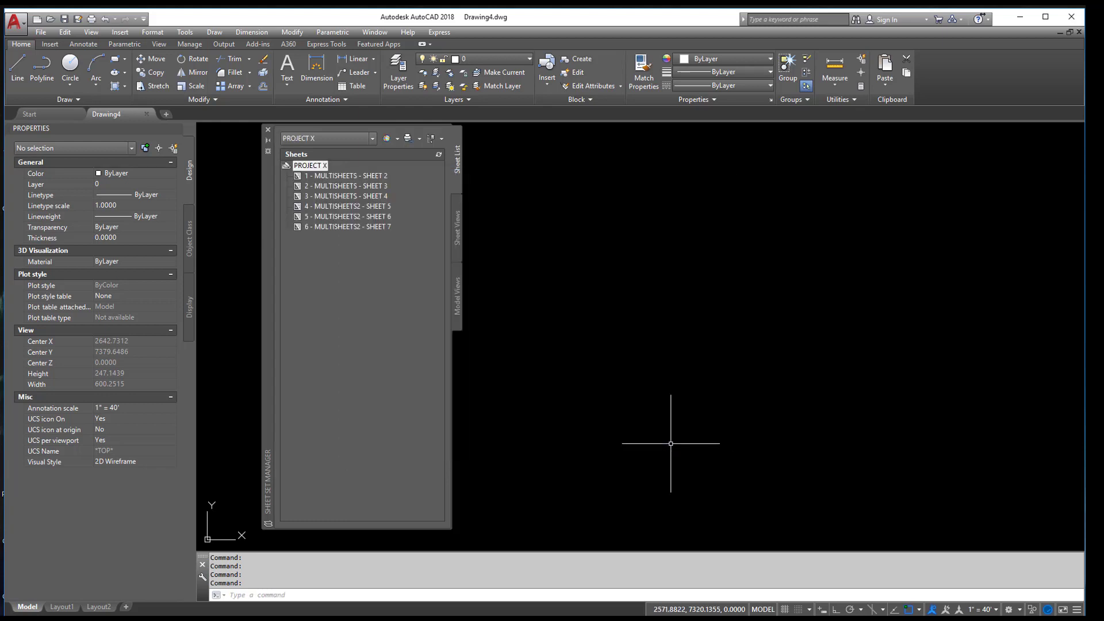
left_click(355, 175)
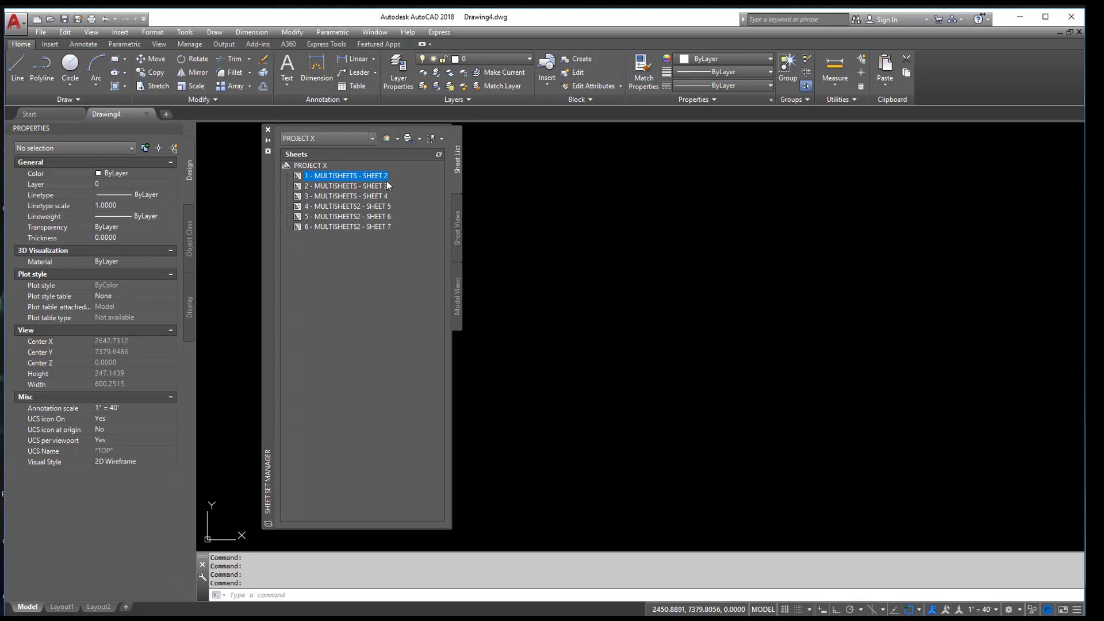
mouse_move(373, 180)
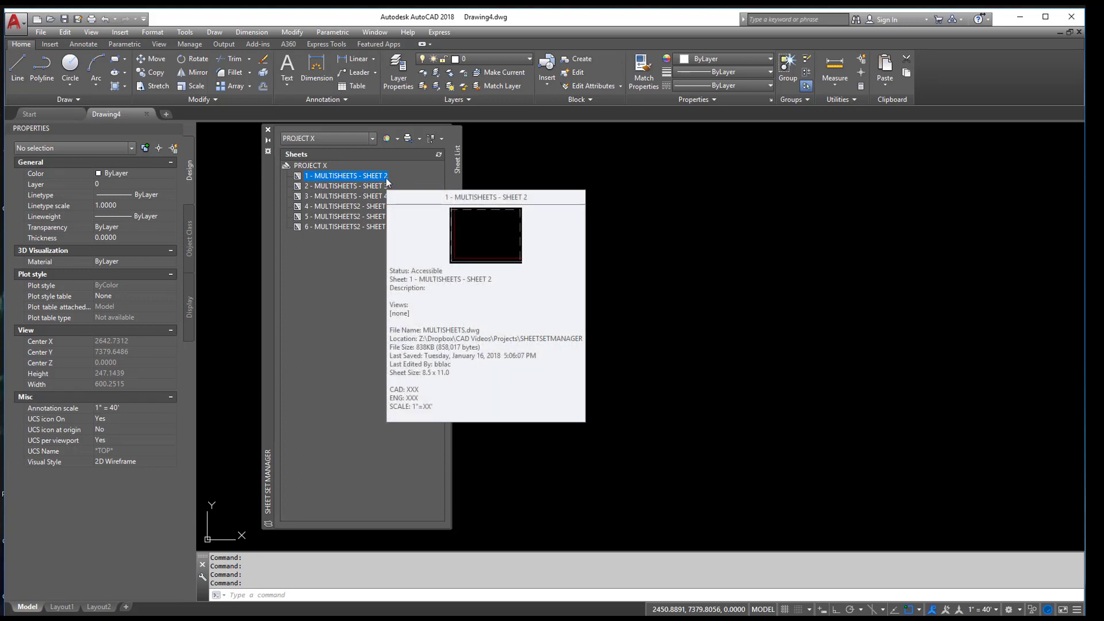
left_click(347, 227)
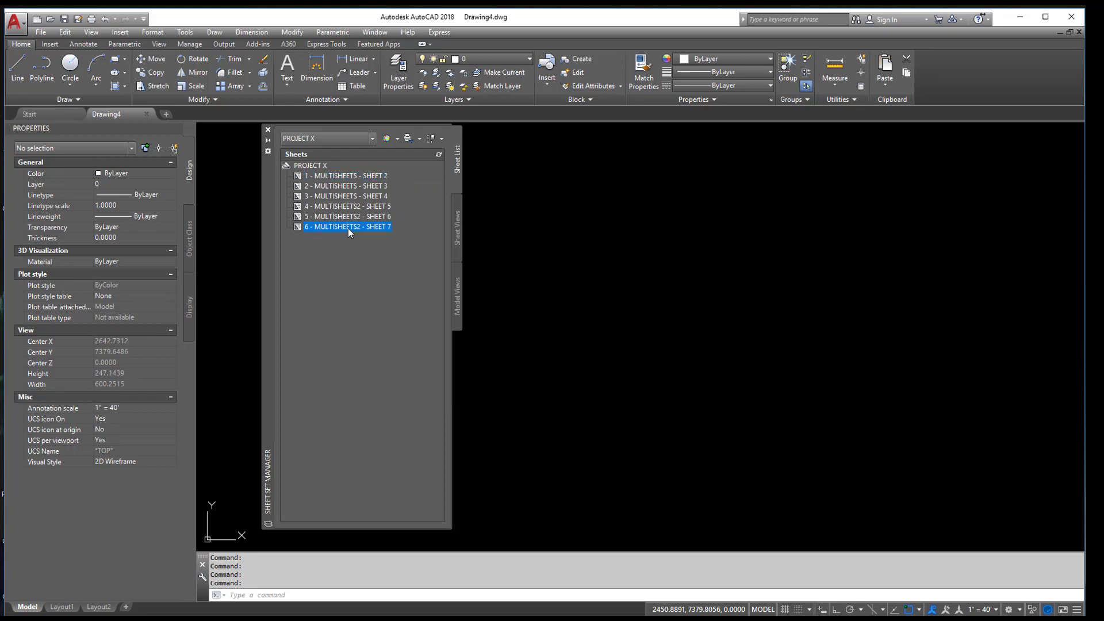
left_click(326, 181)
left_click(315, 166)
- Open sheet 1's SHEET 2 layout and zoom to its title block sheet info
left_click(348, 177)
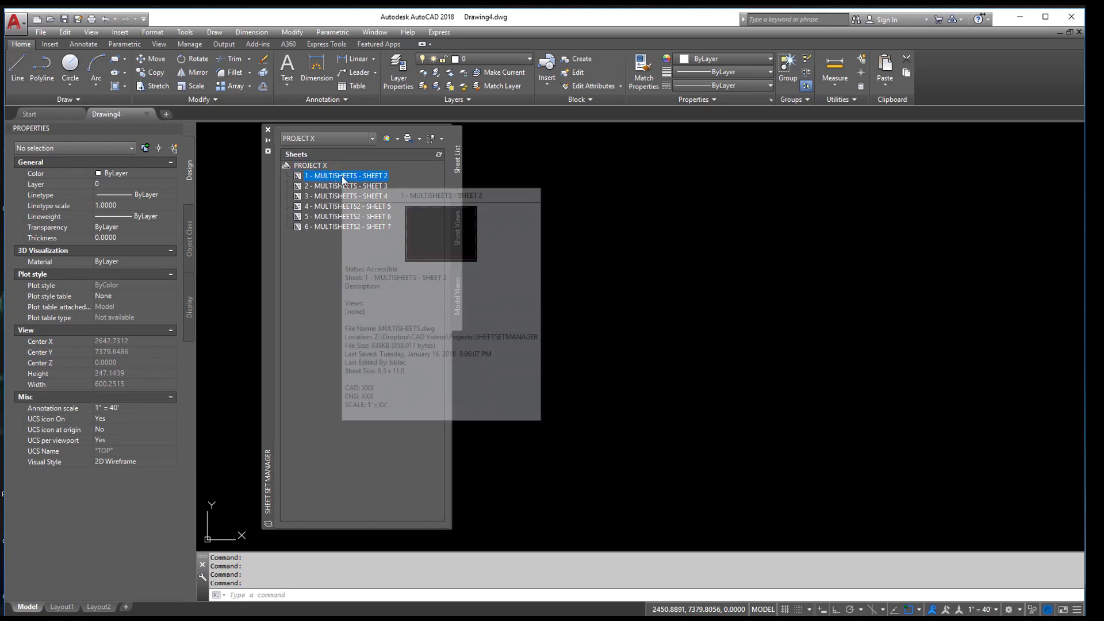
double_click(343, 177)
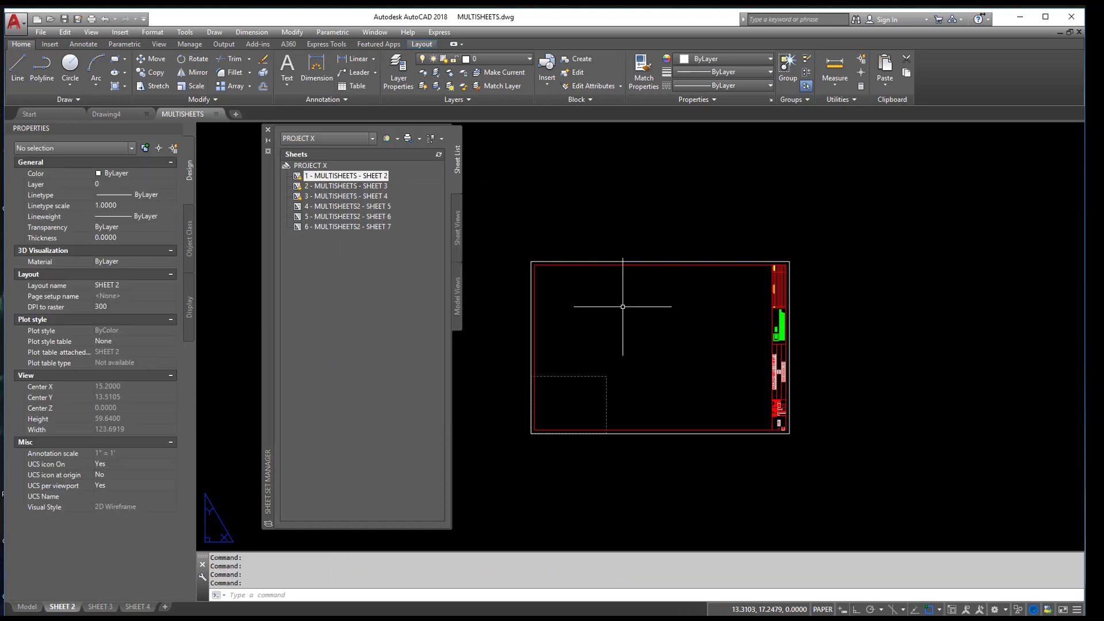
scroll(774, 417, "up", 2)
scroll(754, 396, "up", 4)
middle_click_drag(841, 468, 843, 361)
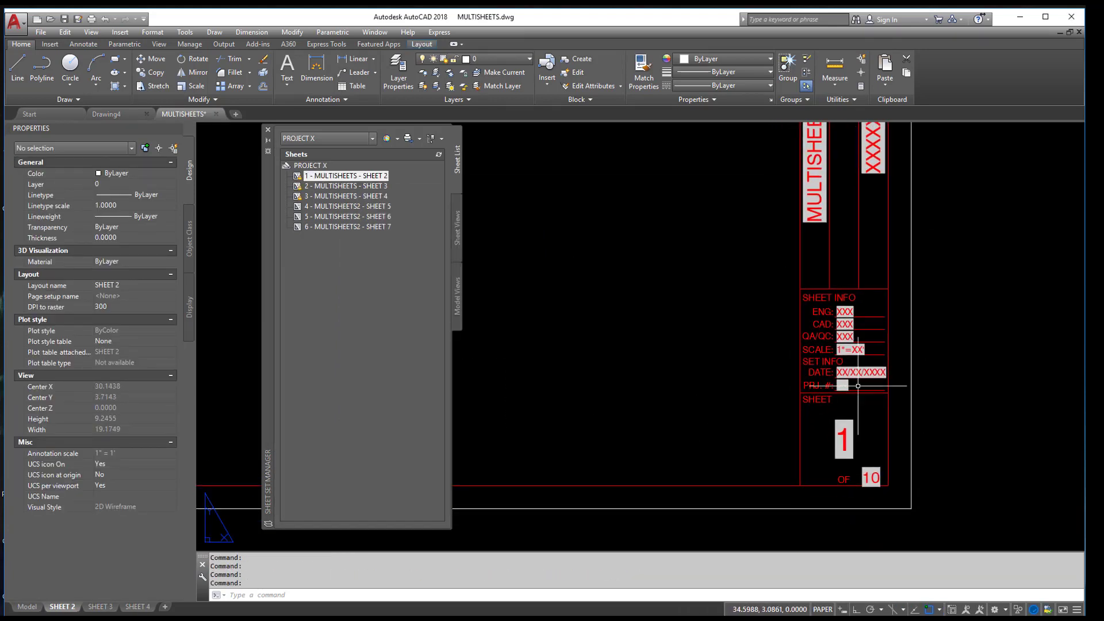
middle_click_drag(865, 444, 804, 443)
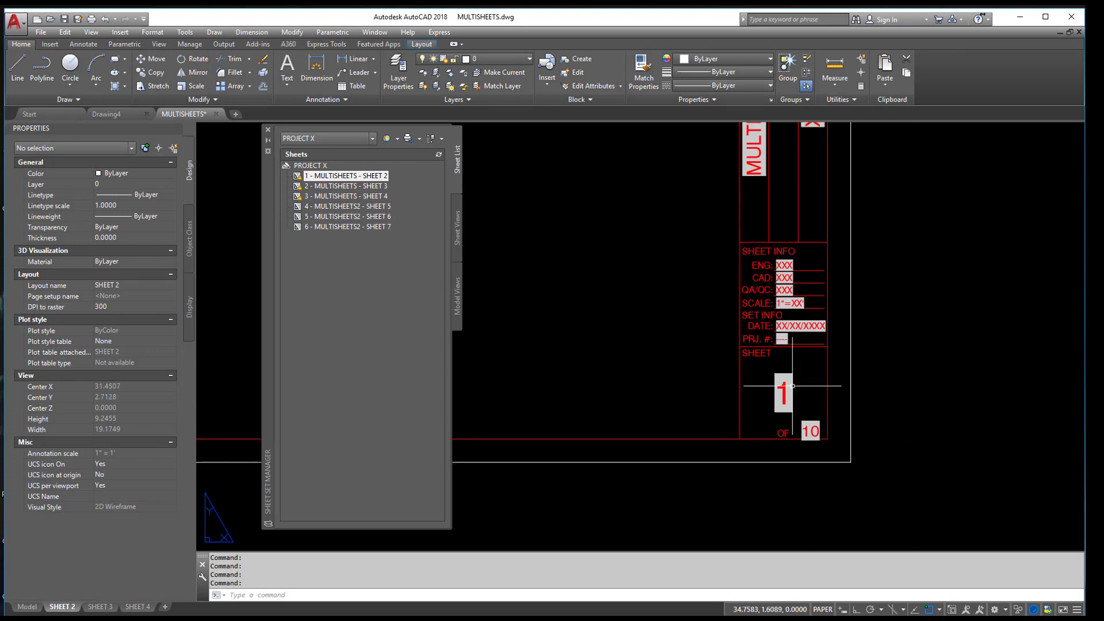
middle_click_drag(788, 395, 788, 348)
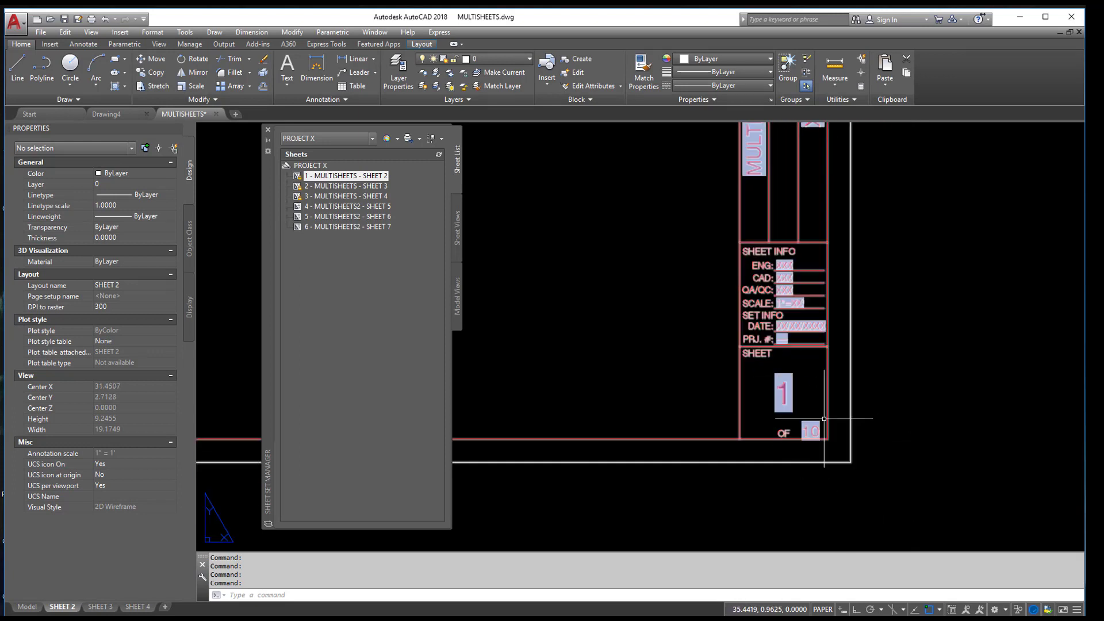
- Renumber and retitle the first two sheets as 2 - SHEET 2 and 3 - SHEET 3
right_click(318, 178)
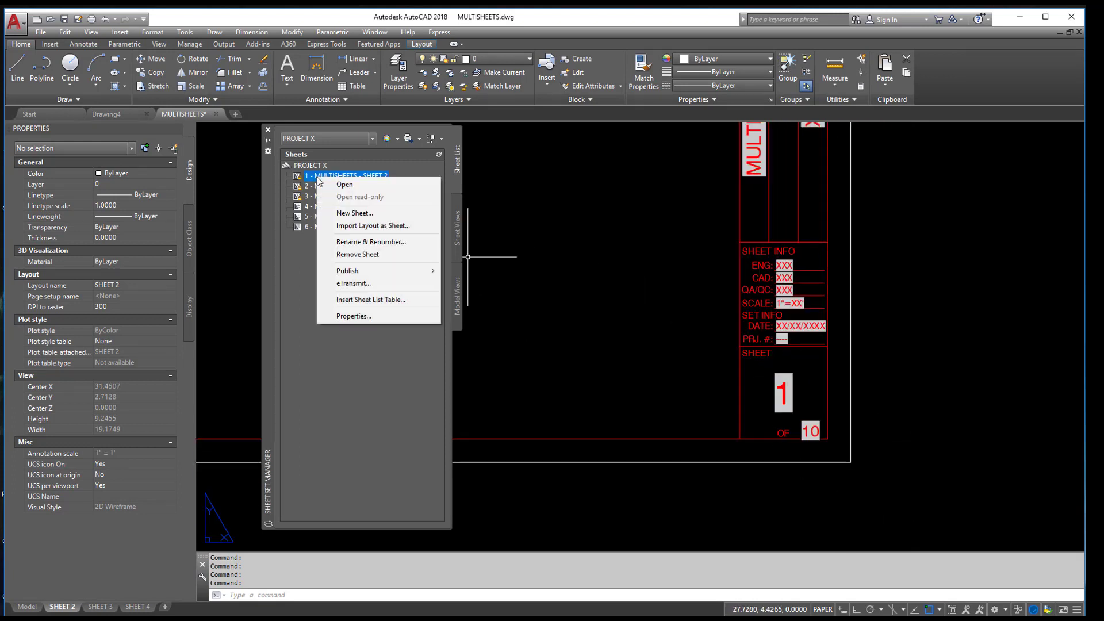
left_click(357, 242)
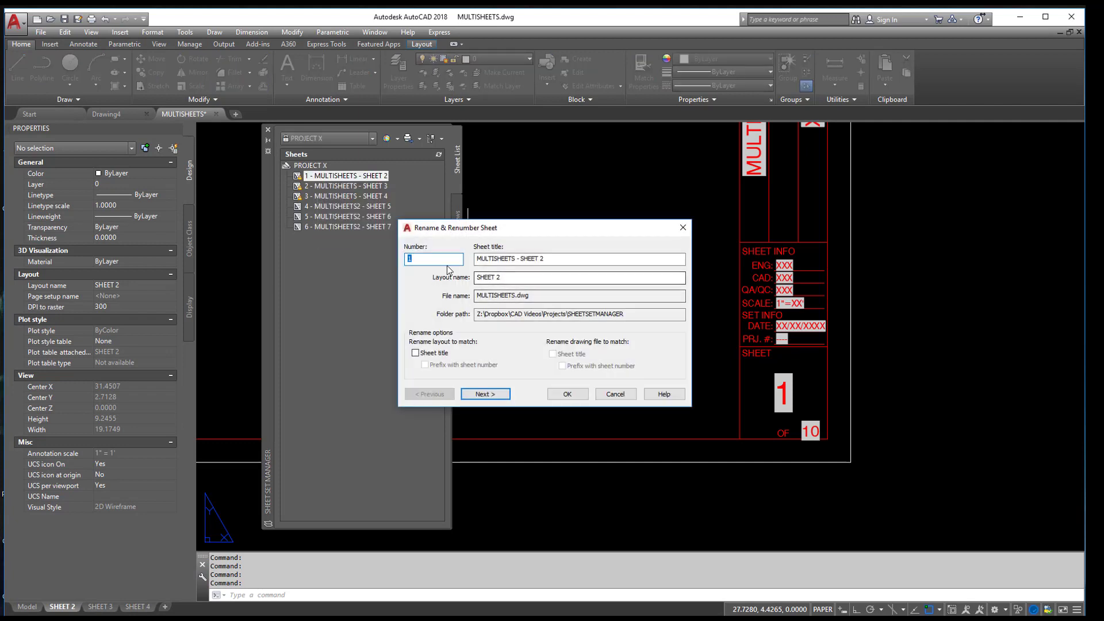
type("2")
key("Tab")
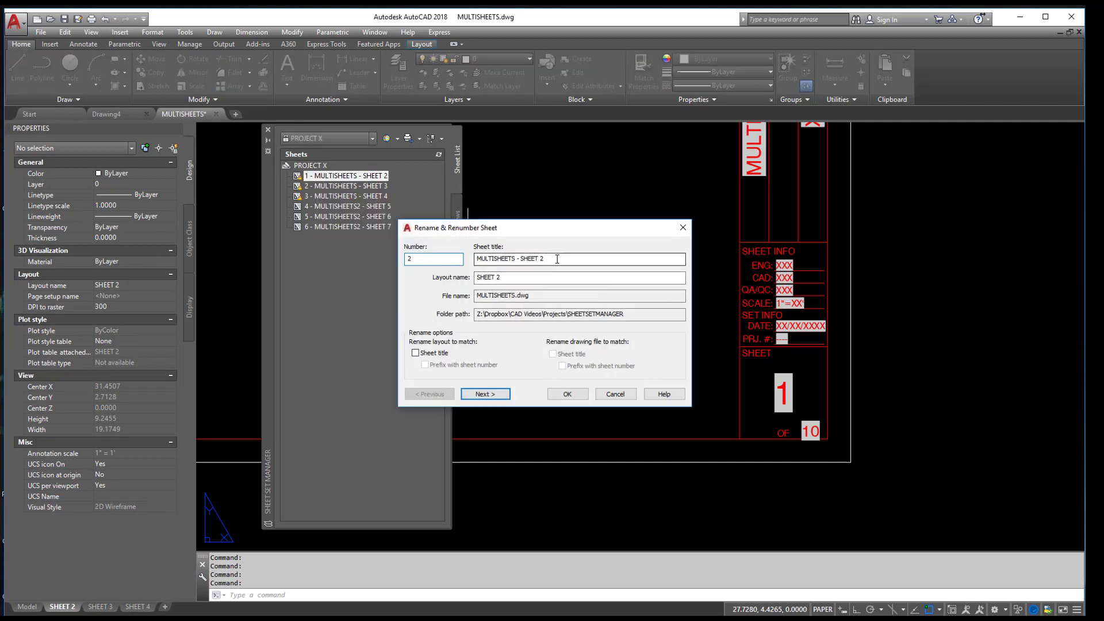
left_click(522, 262)
left_click_drag(522, 263, 473, 263)
key("Delete")
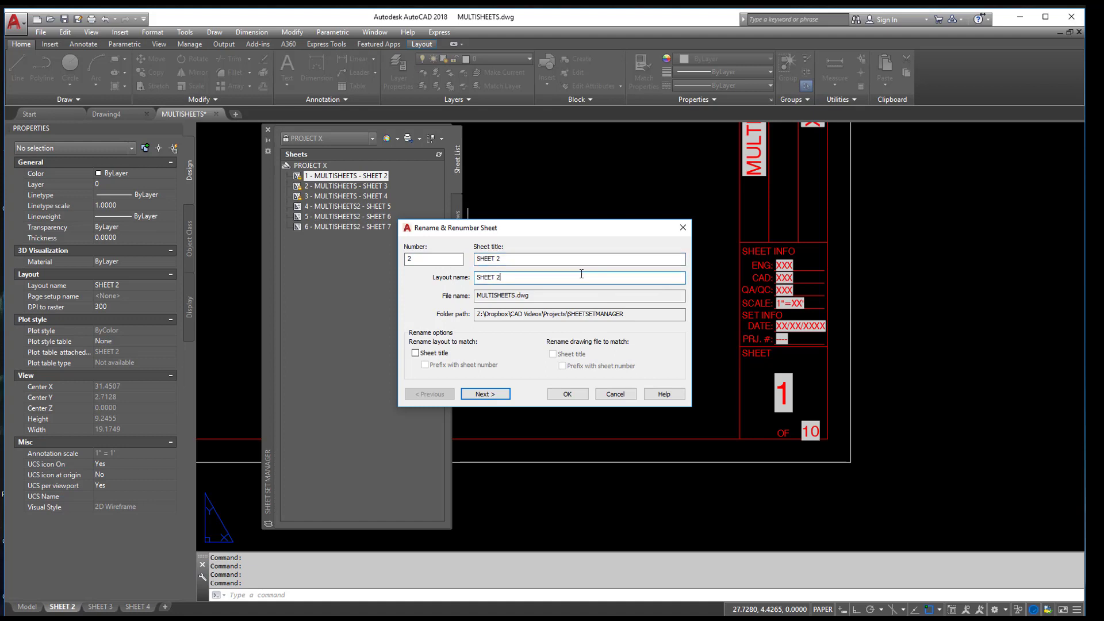
key("Tab")
left_click(547, 258)
key("Return")
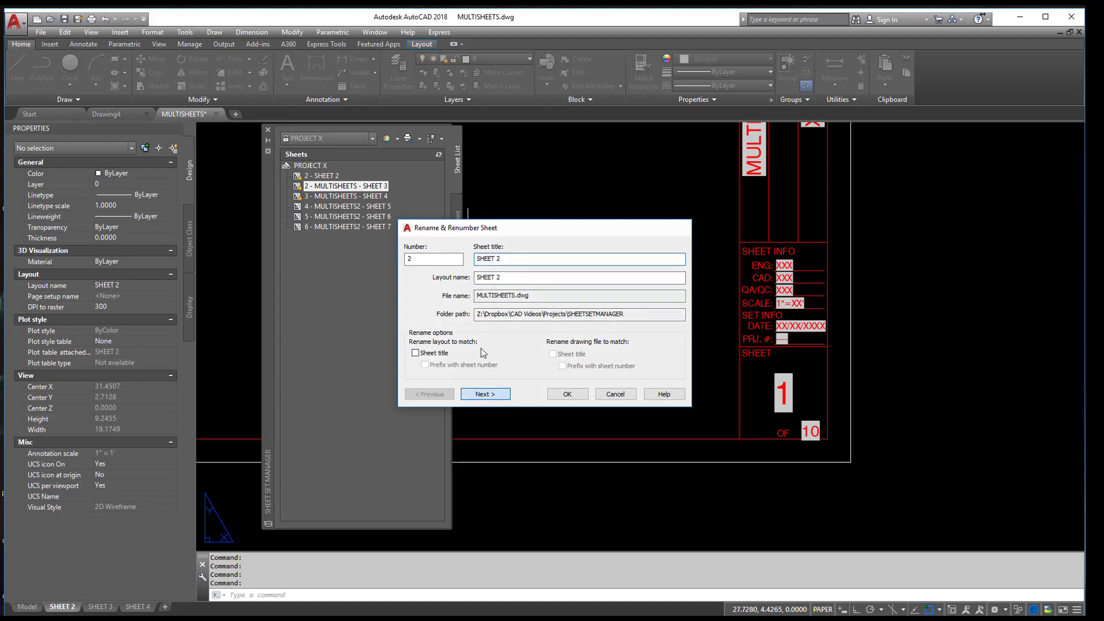
type("3")
key("Tab")
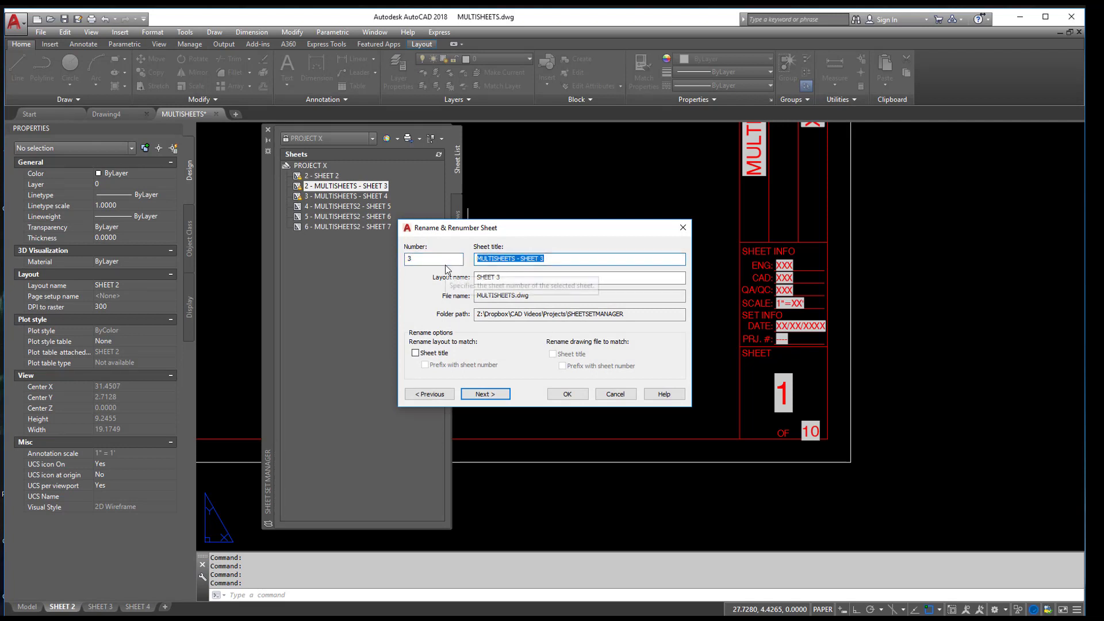
left_click(518, 260)
key("shift+Home")
key("BackSpace")
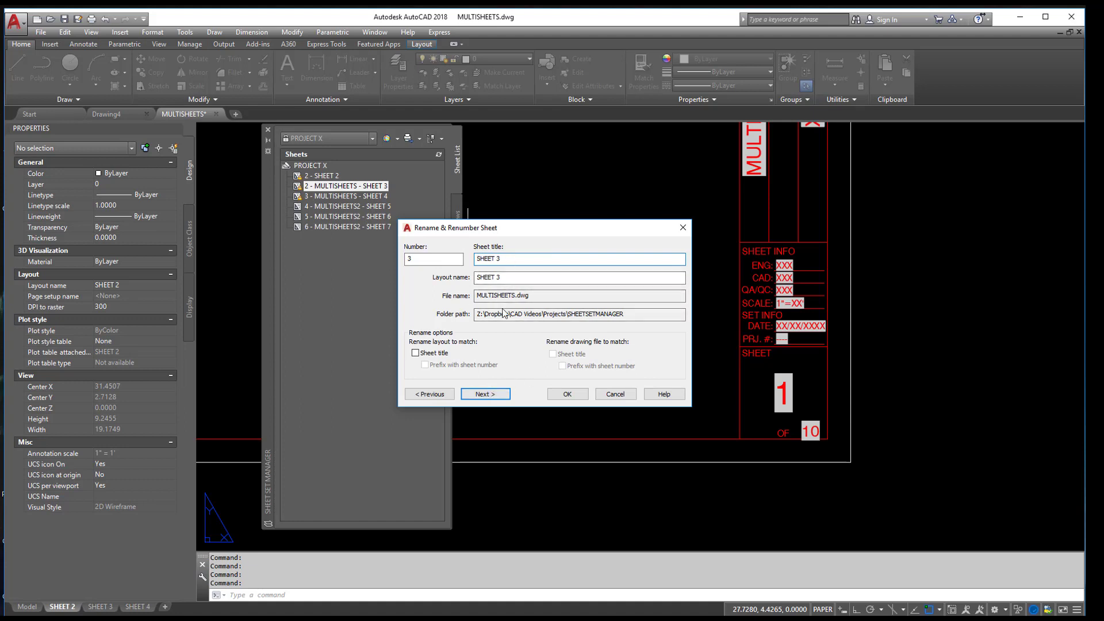
left_click(485, 394)
- Renumber and retitle the next sheets as 4 - SHEET 4 and 5 - SHEET 5
type("4")
key("Tab")
key("Home")
key("ctrl+Right")
key("ctrl+Right")
key("shift+Home")
key("Delete")
key("Tab")
left_click(485, 394)
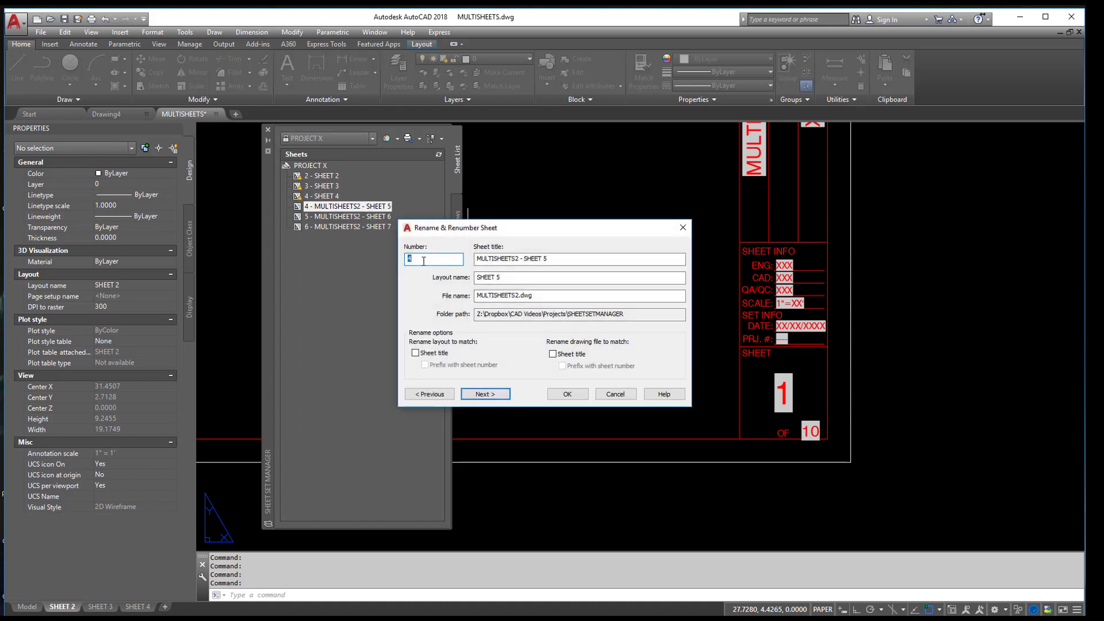
type("5")
key("Tab")
key("Home")
key("ctrl+Right")
key("ctrl+Right")
key("shift+Home")
key("Delete")
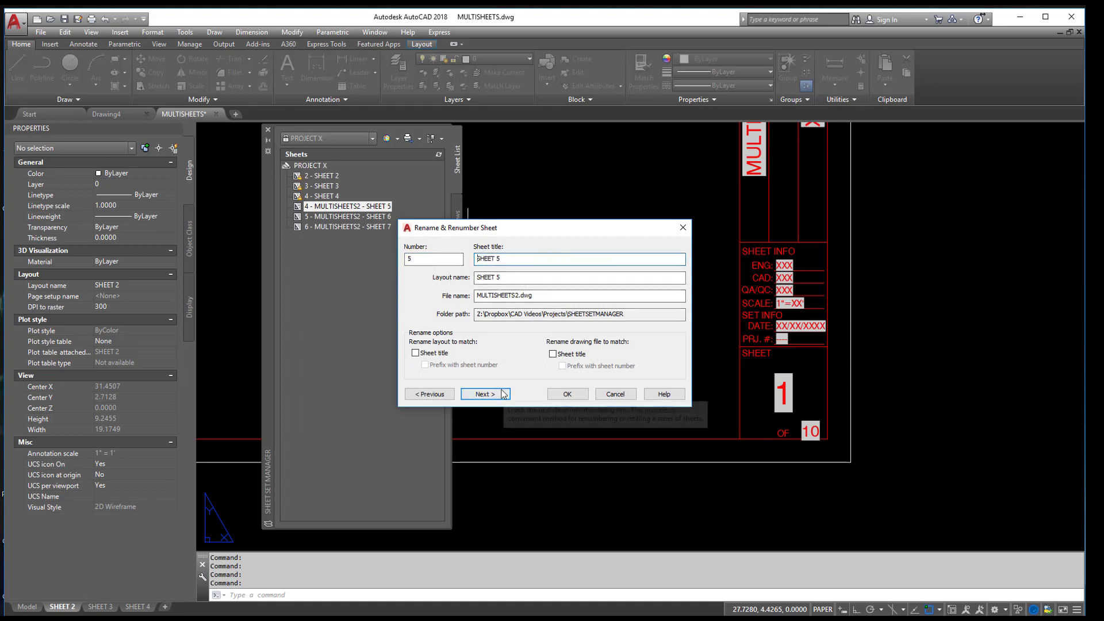
key("Return")
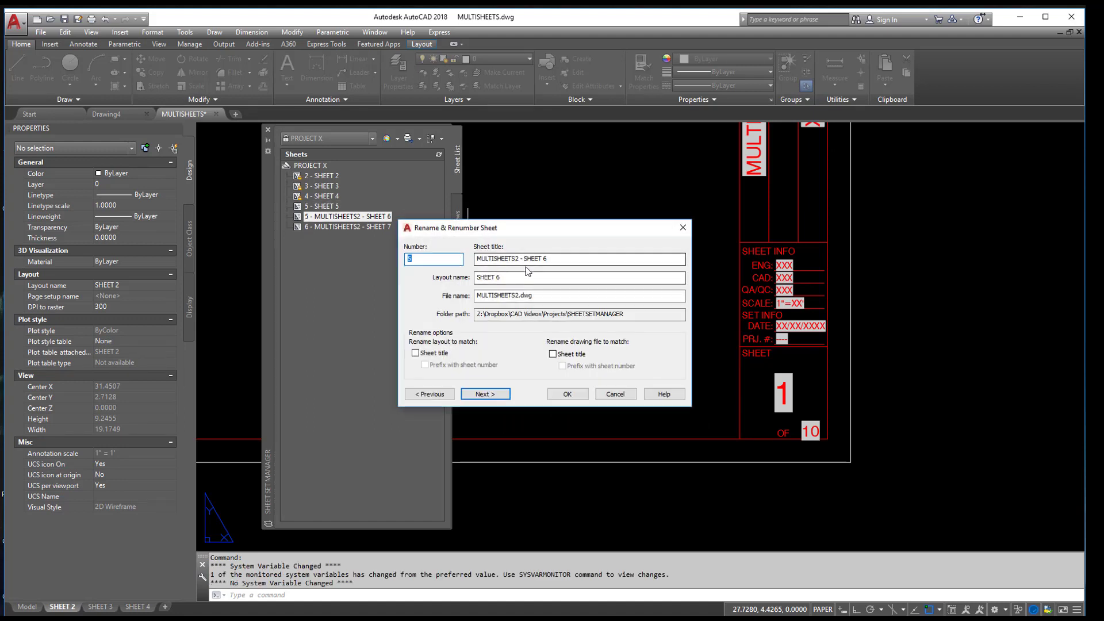
- Renumber and retitle the last sheets as 6 - SHEET 6 and 7 - SHEET 7
left_click_drag(525, 258, 435, 269)
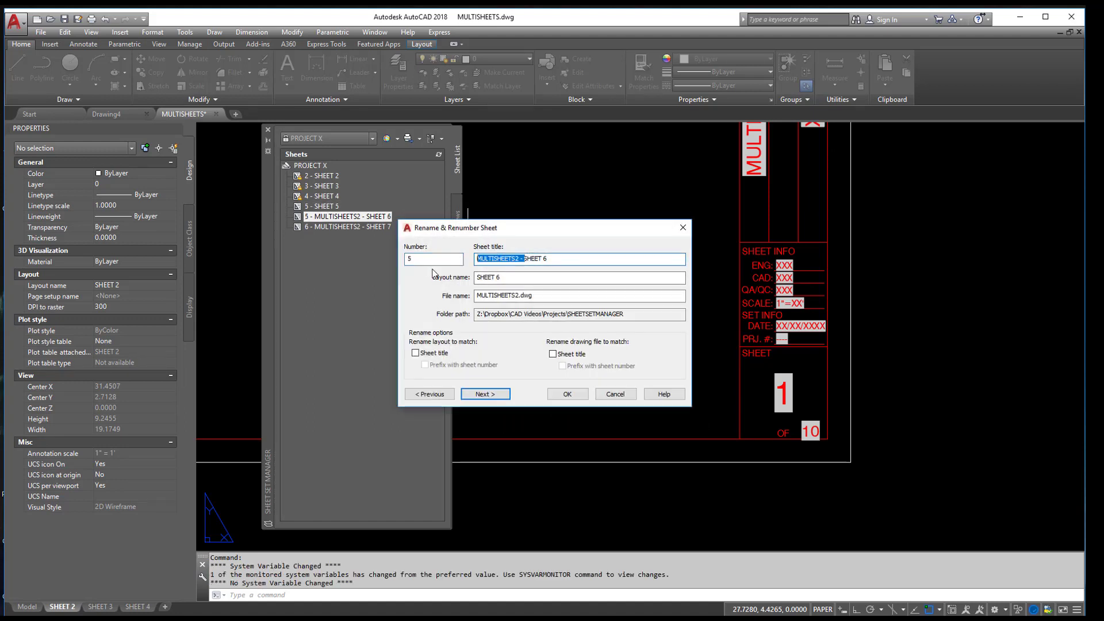
key("Delete")
key("shift+Tab")
type("6")
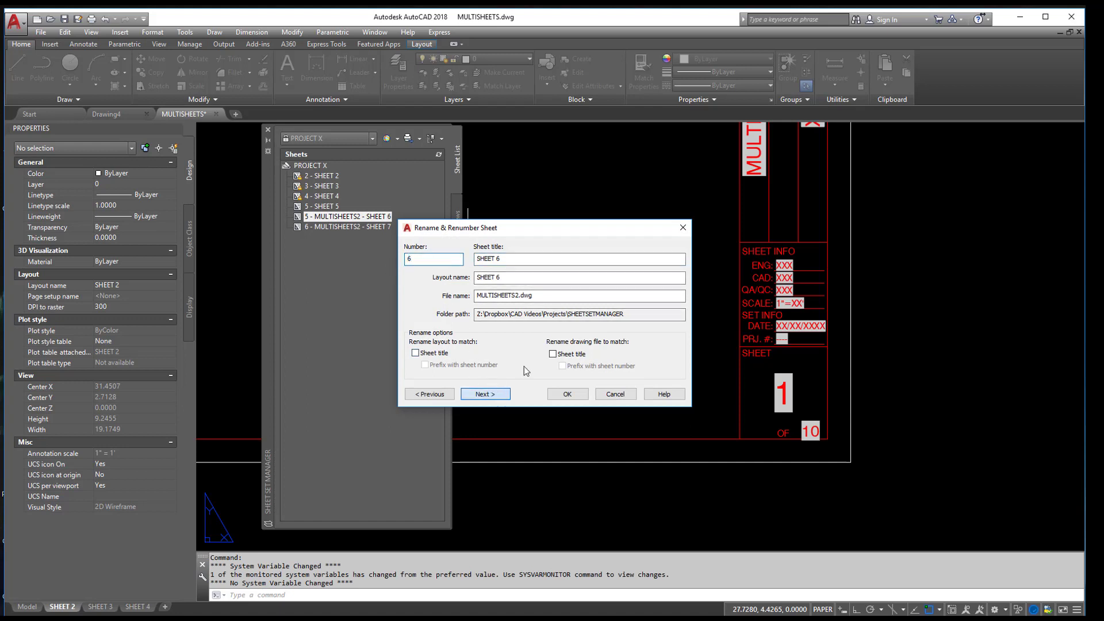
left_click(485, 394)
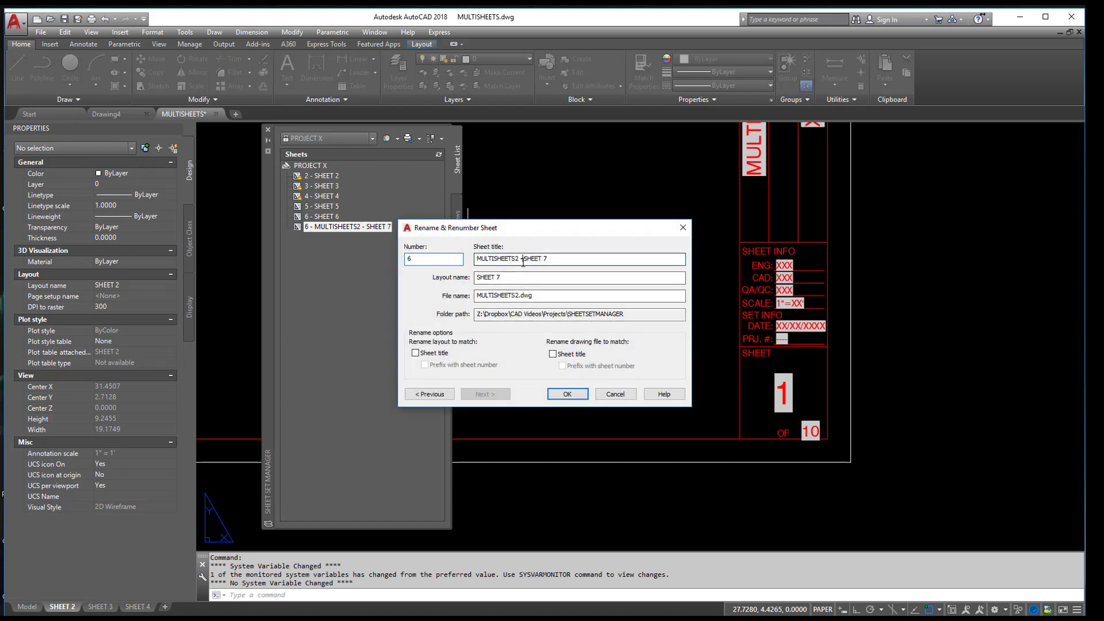
left_click_drag(522, 260, 406, 267)
key("Delete")
left_click(416, 260)
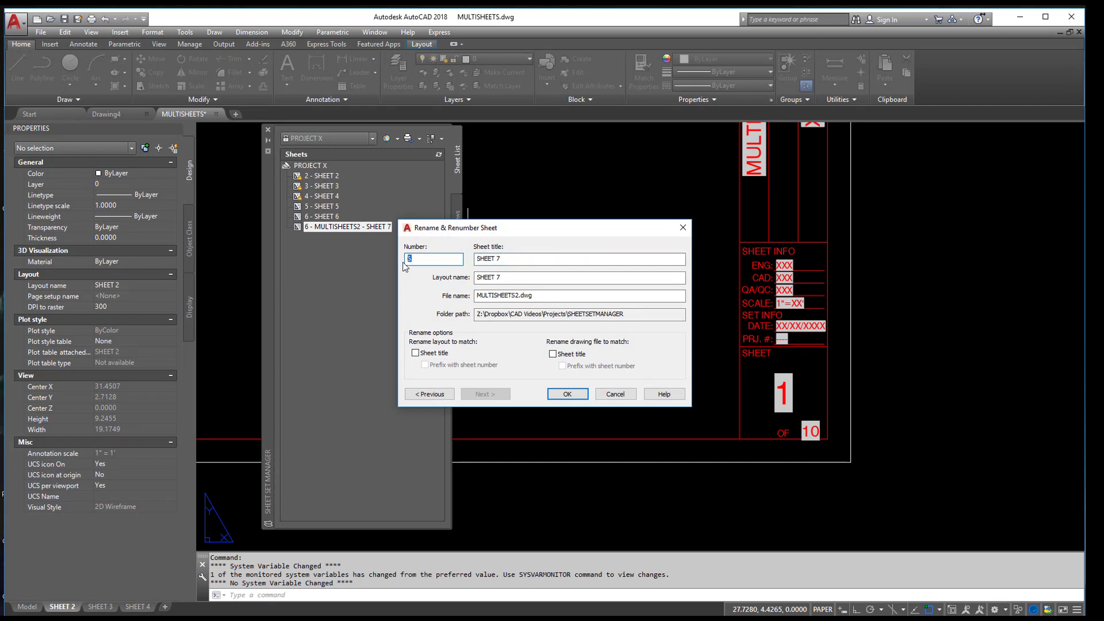
left_click(565, 394)
- Regenerate all layouts with REA and check the SHEET 3 and SHEET 4 title blocks
scroll(566, 234, "down", 2)
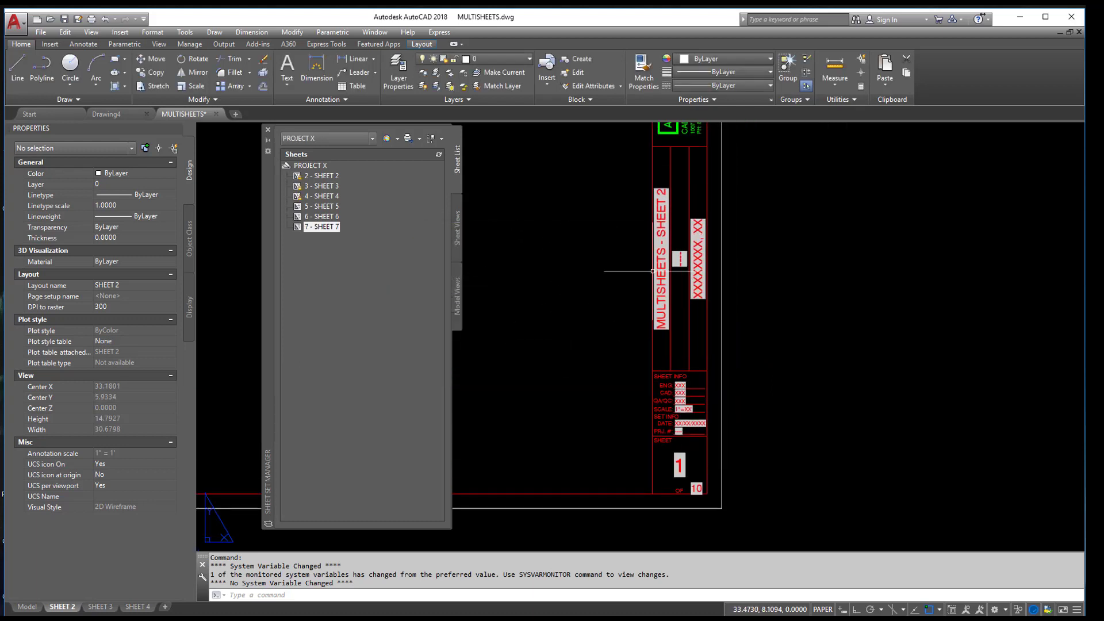
scroll(679, 258, "up", 2)
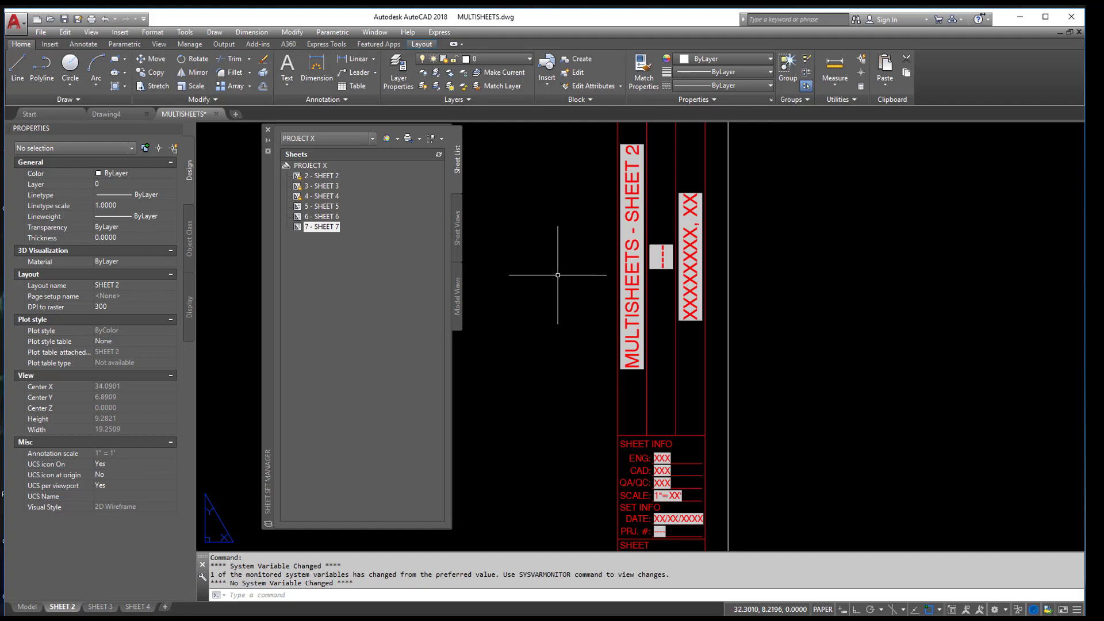
type("REA")
key("Return")
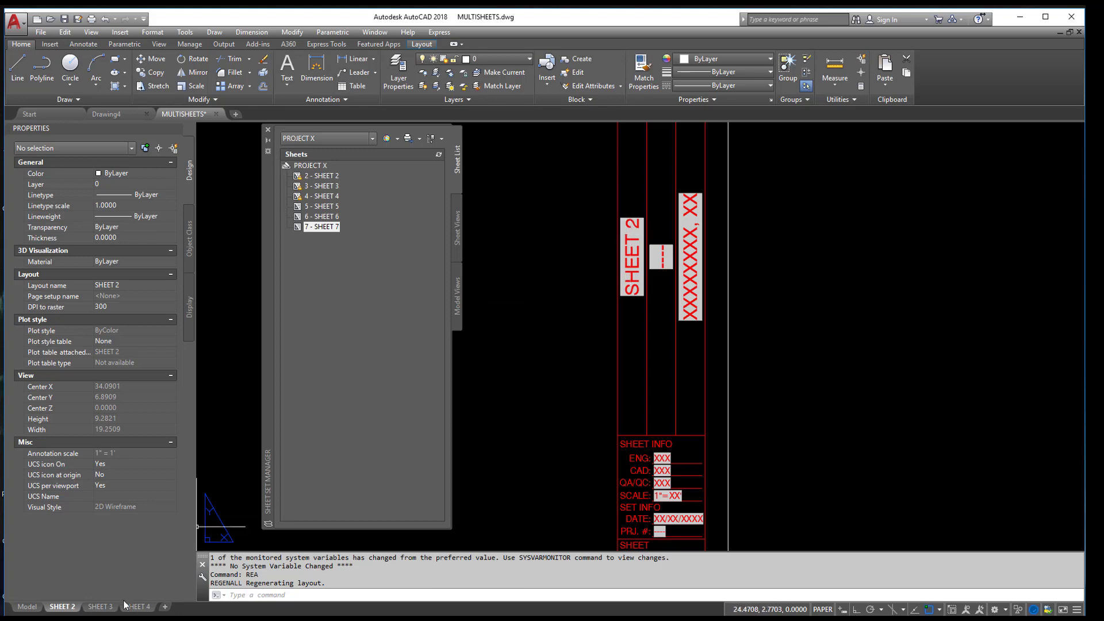
left_click(100, 606)
scroll(851, 314, "up", 4)
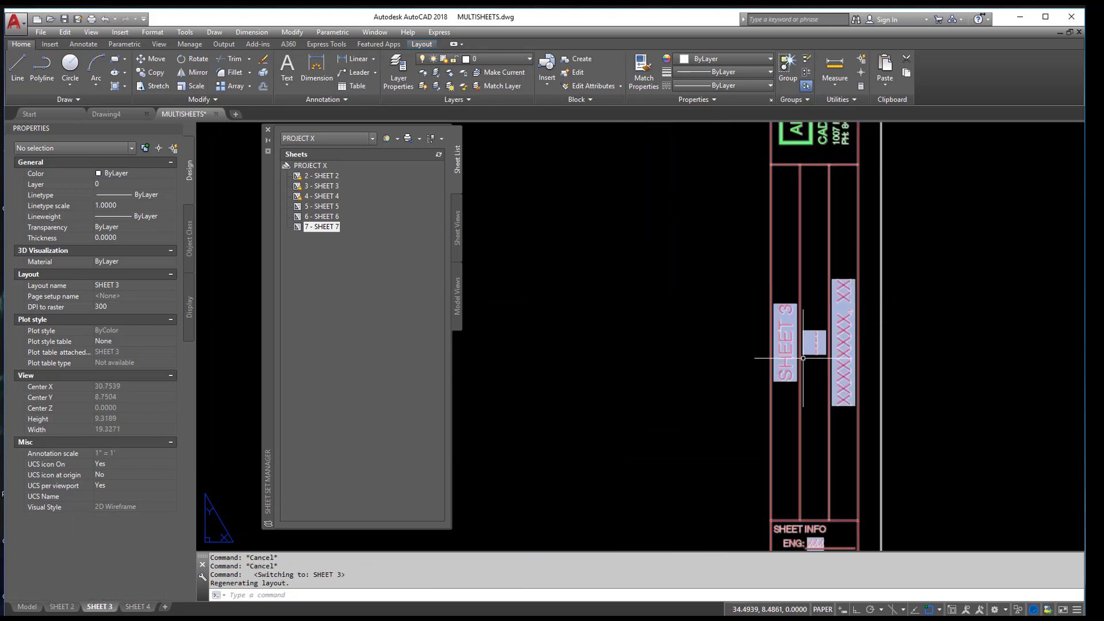
left_click(129, 608)
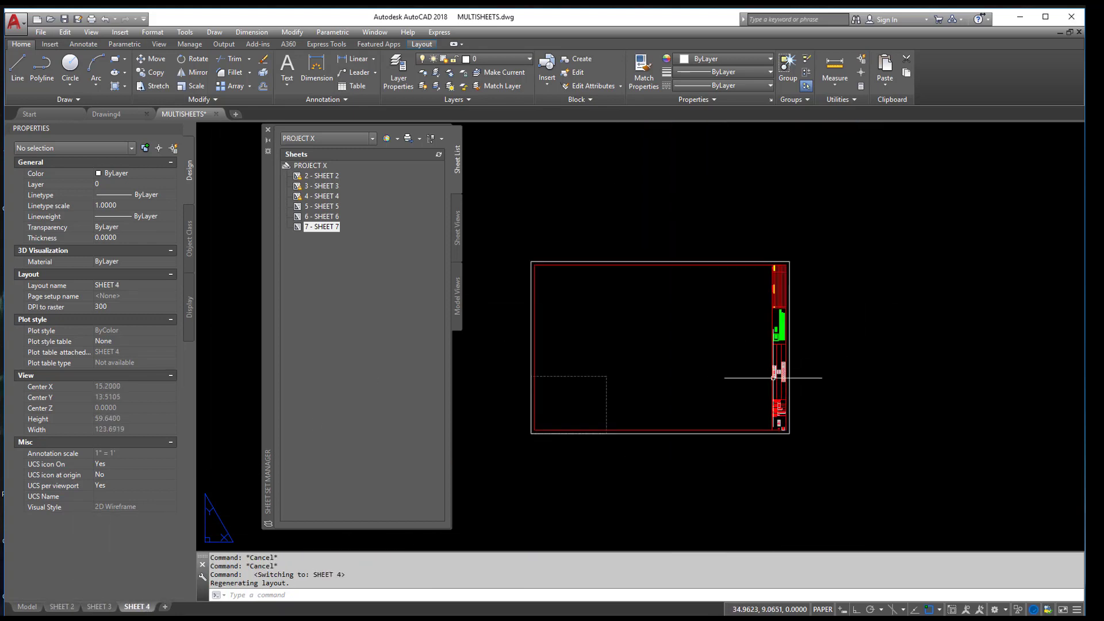
scroll(776, 345, "up", 4)
key("ctrl+Page_Up")
key("ctrl+Page_Up")
- Open 5 - SHEET 5 of MULTISHEETS2.dwg from Sheet Set Manager
key("Up")
key("Up")
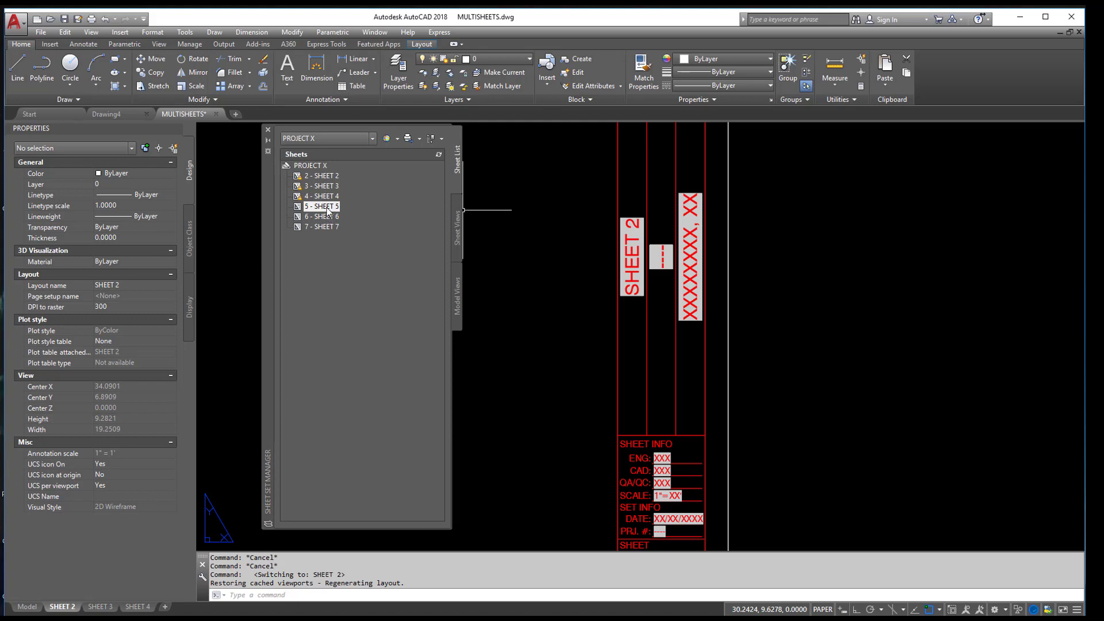
double_click(326, 207)
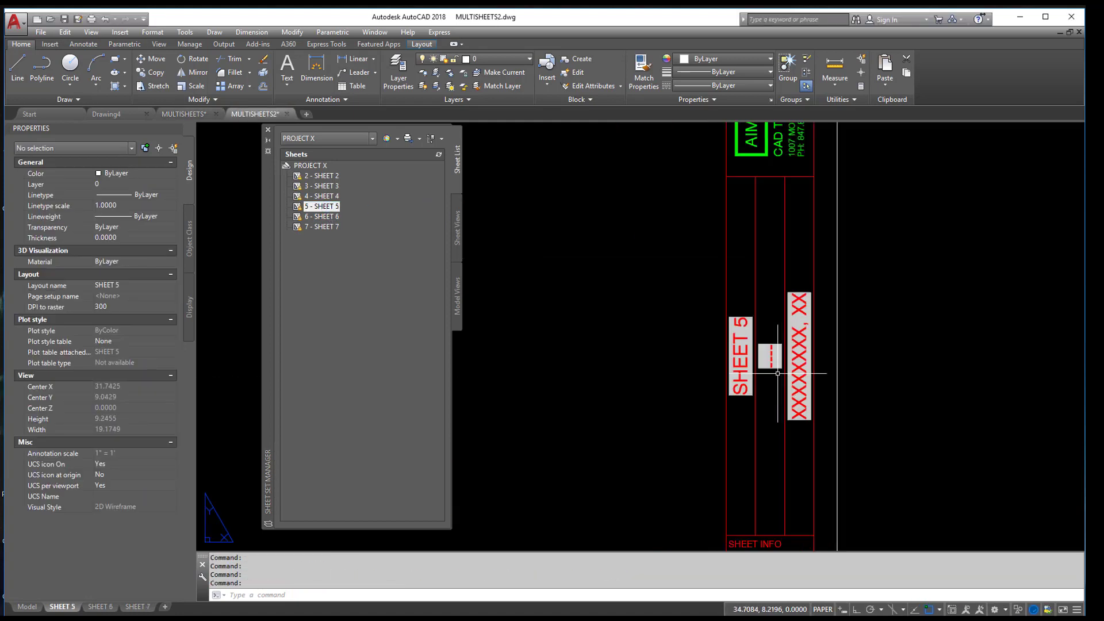
scroll(776, 371, "up", 2)
left_click(308, 165)
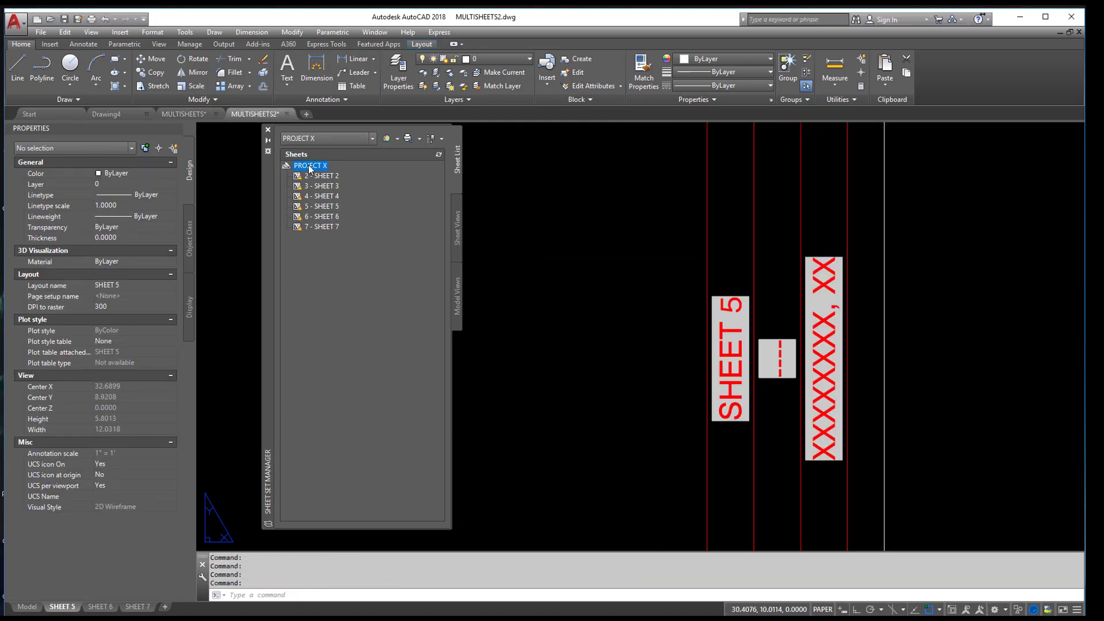
- Set PROJECT X properties CAD and ENG to BCB and SCALE to N.T.S
right_click(308, 165)
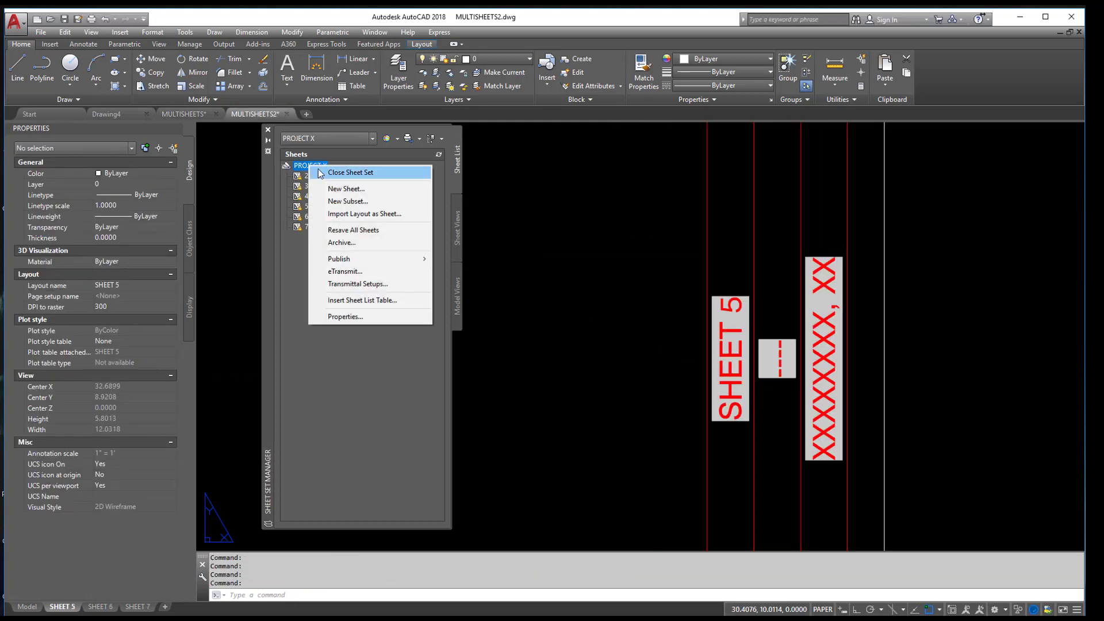
left_click(355, 329)
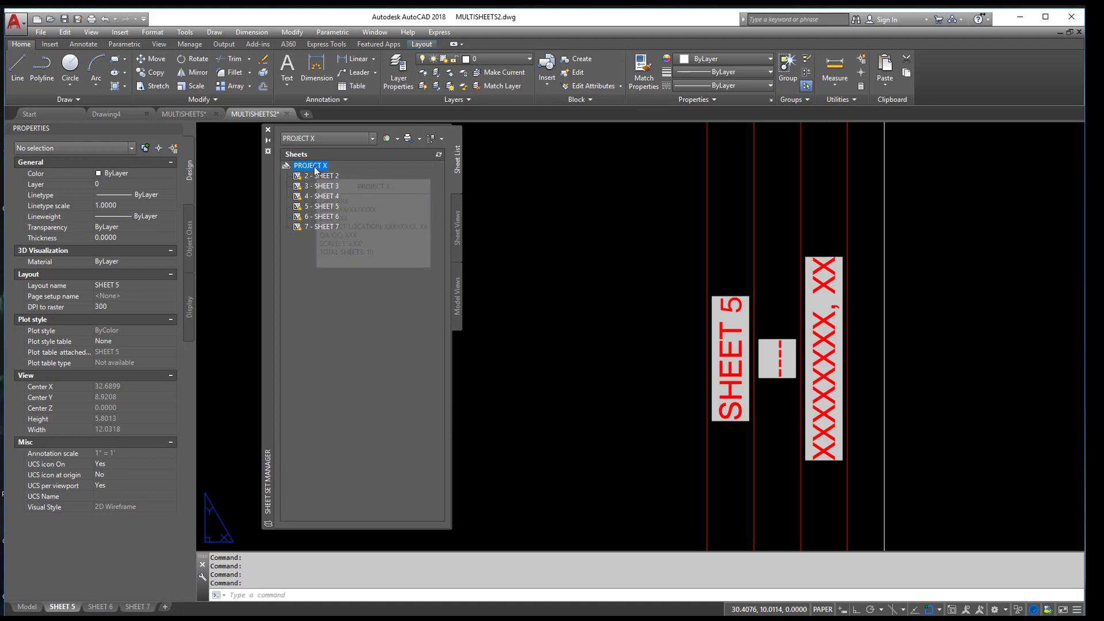
right_click(314, 165)
left_click(351, 318)
left_click(388, 343)
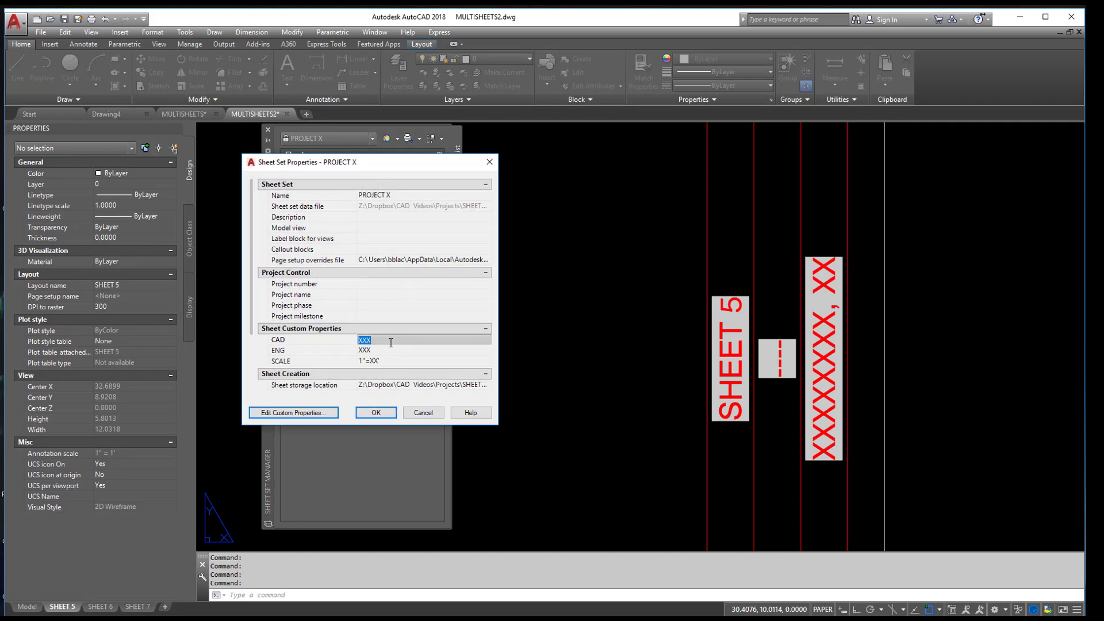
type("BCB")
left_click(386, 351)
type("BCB")
left_click(390, 360)
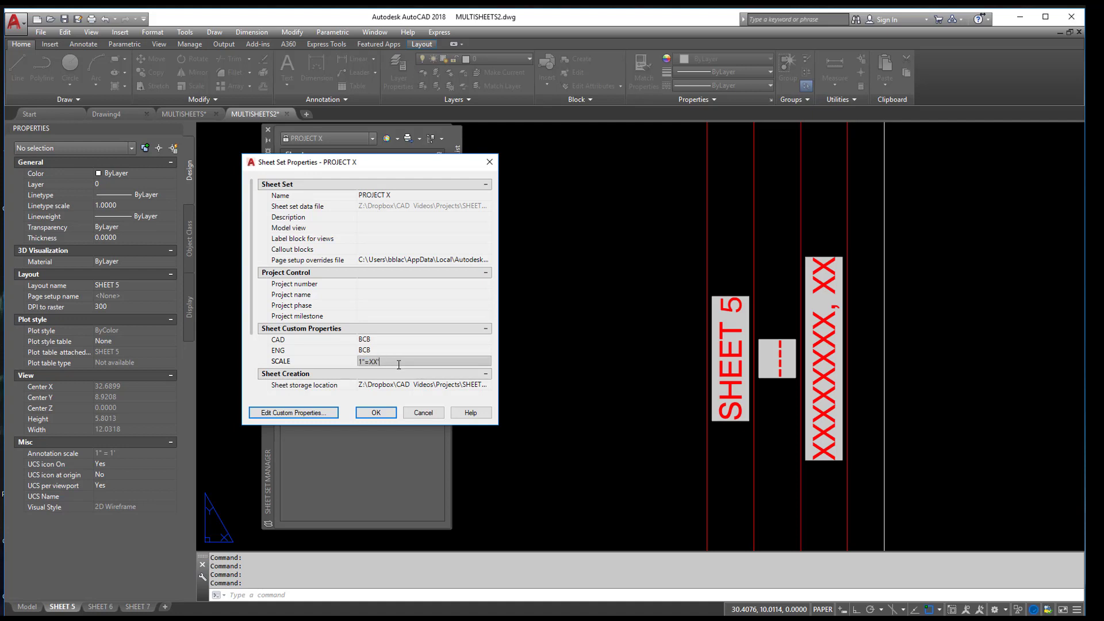
type("N.T.S.")
left_click(374, 340)
scroll(376, 342, "down", 3)
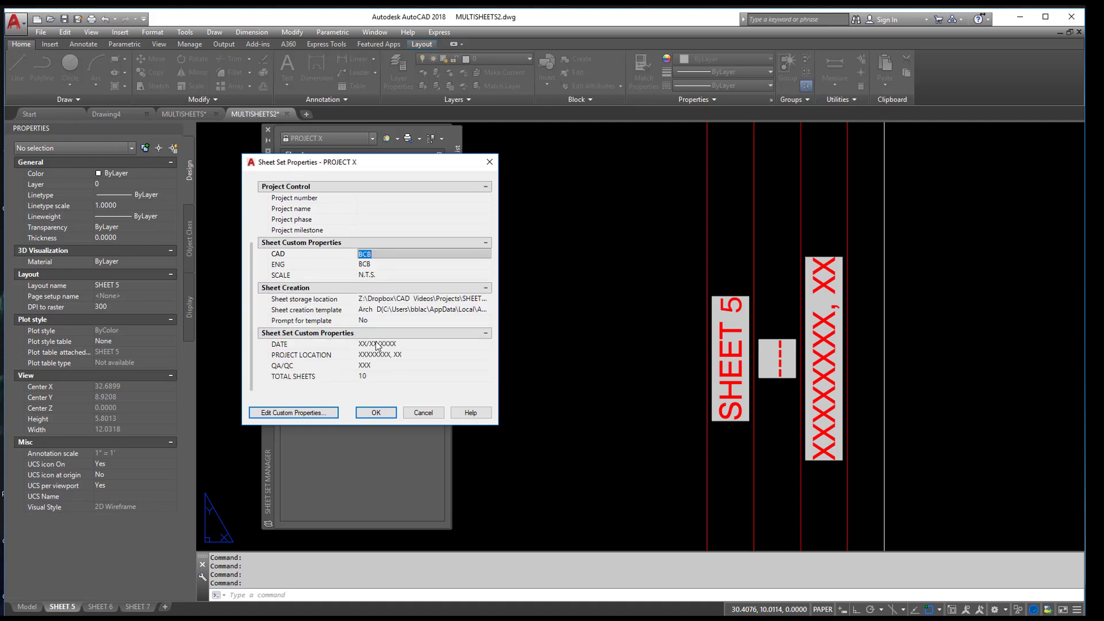
left_click(396, 344)
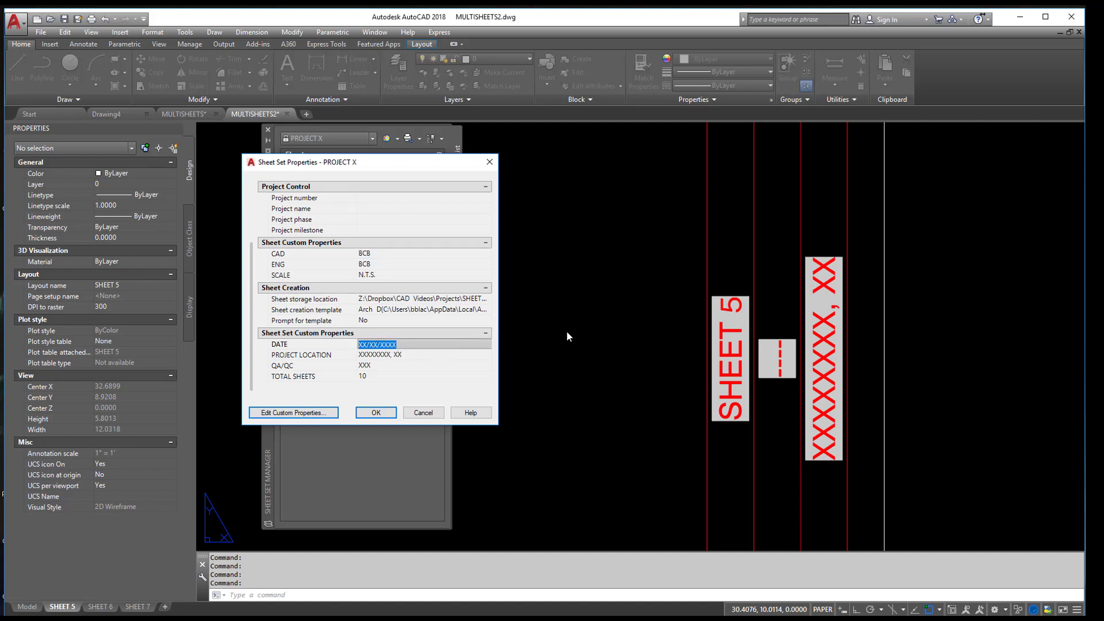
left_click(391, 412)
scroll(582, 387, "down", 3)
scroll(681, 348, "up", 4)
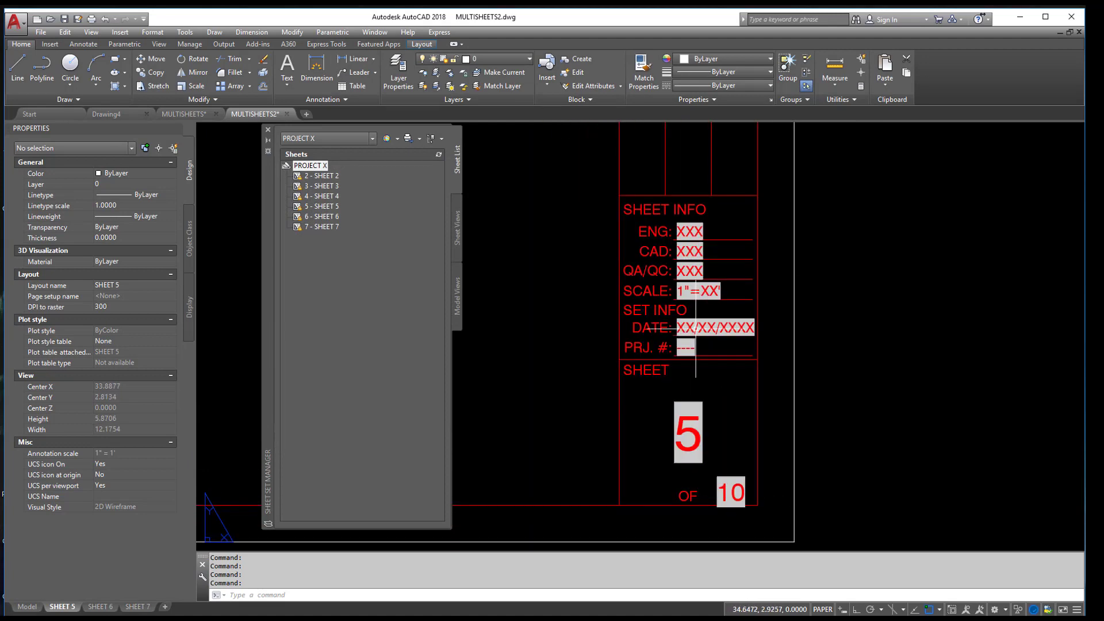
- Set the sheet set DATE to 01/16/2018 and regenerate all layouts with REA
right_click(321, 169)
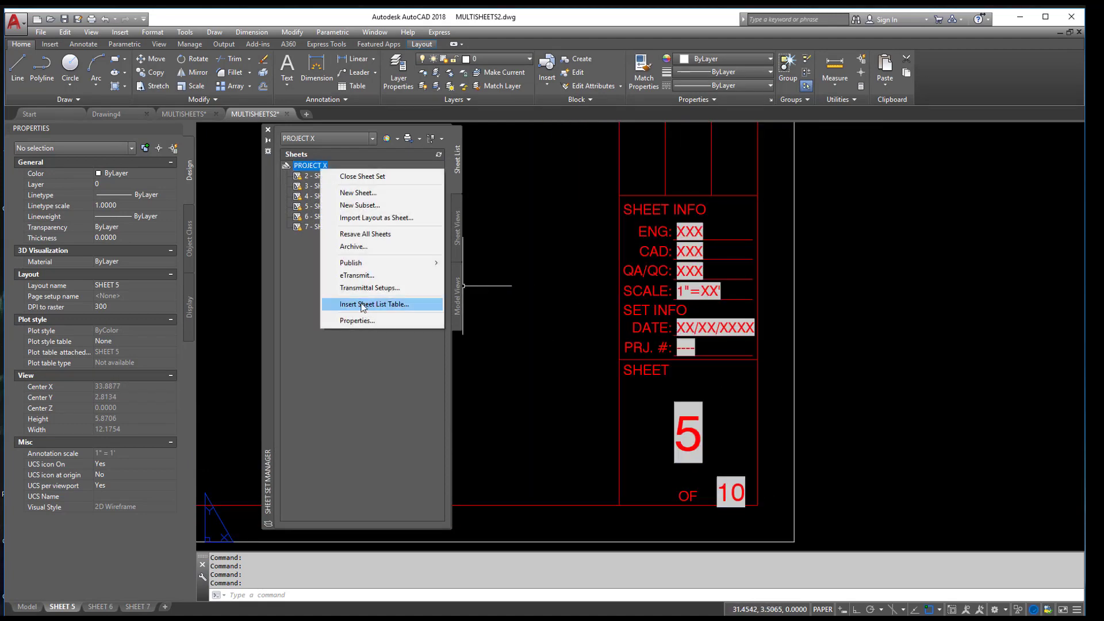
left_click(365, 320)
scroll(379, 344, "down", 3)
left_click(406, 345)
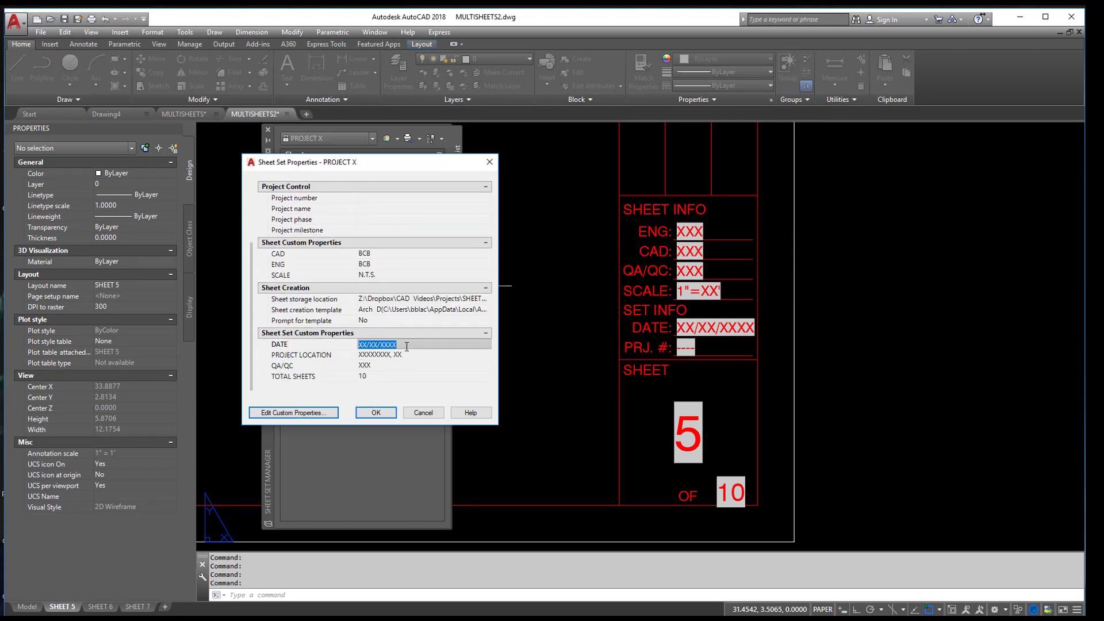
type("01/16/2018")
left_click(376, 412)
type("rea")
key("Return")
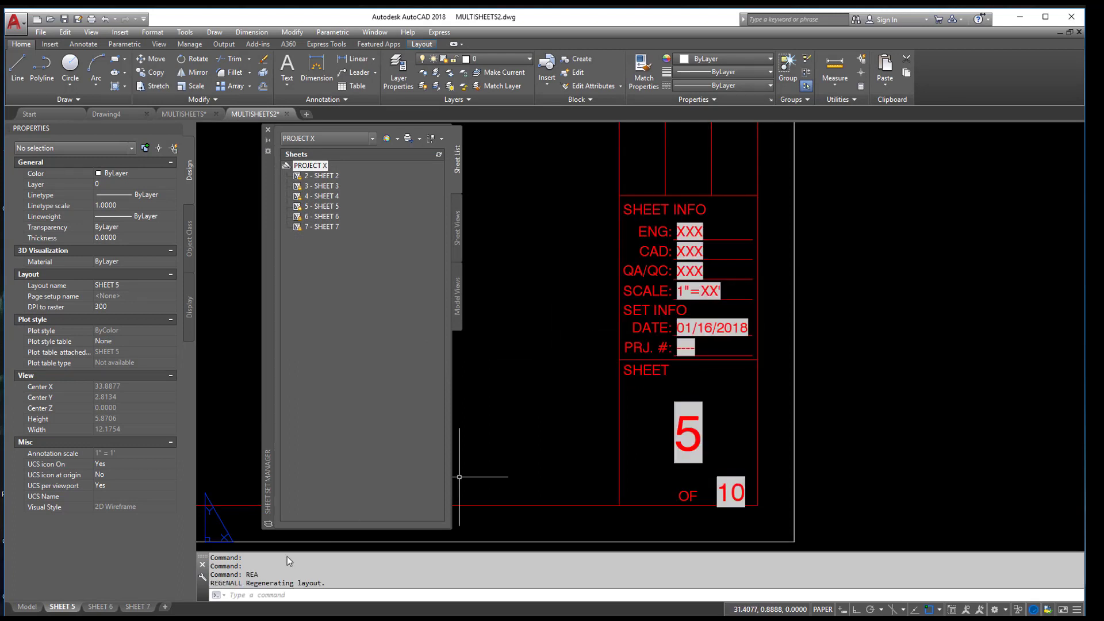
- Check the SHEET 6 and SHEET 7 title blocks for the new date
left_click(101, 610)
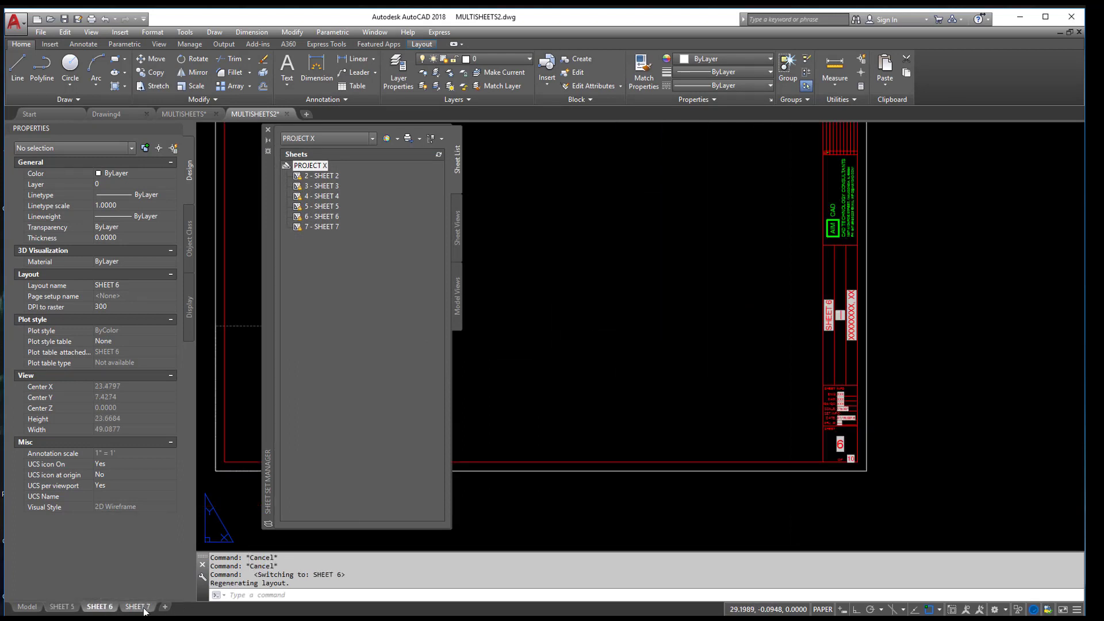
scroll(782, 466, "up", 3)
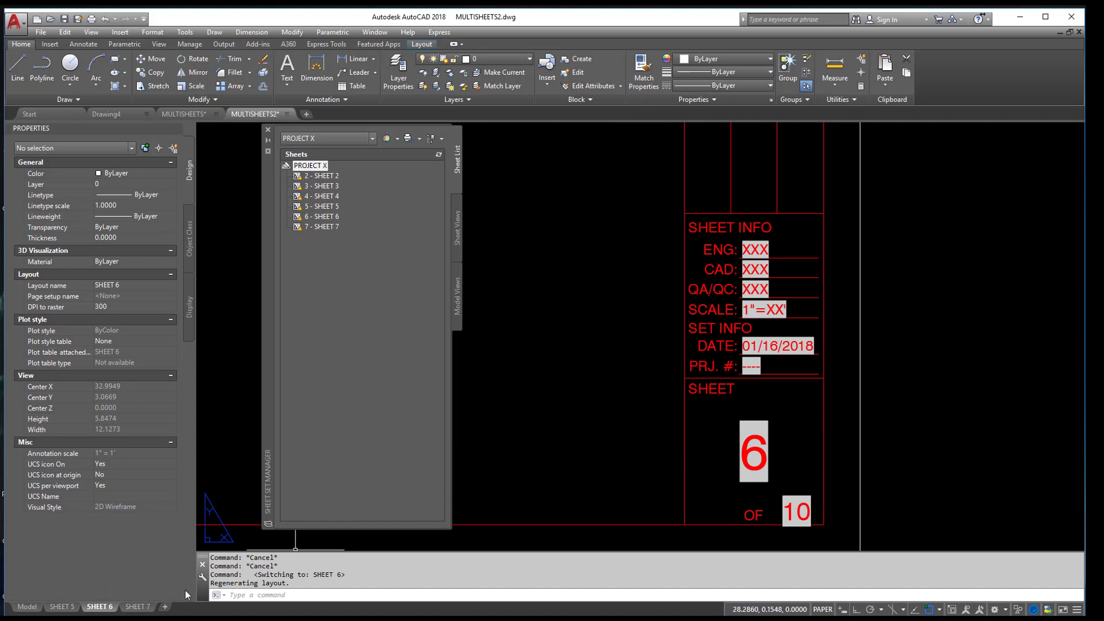
left_click(137, 607)
scroll(784, 395, "up", 5)
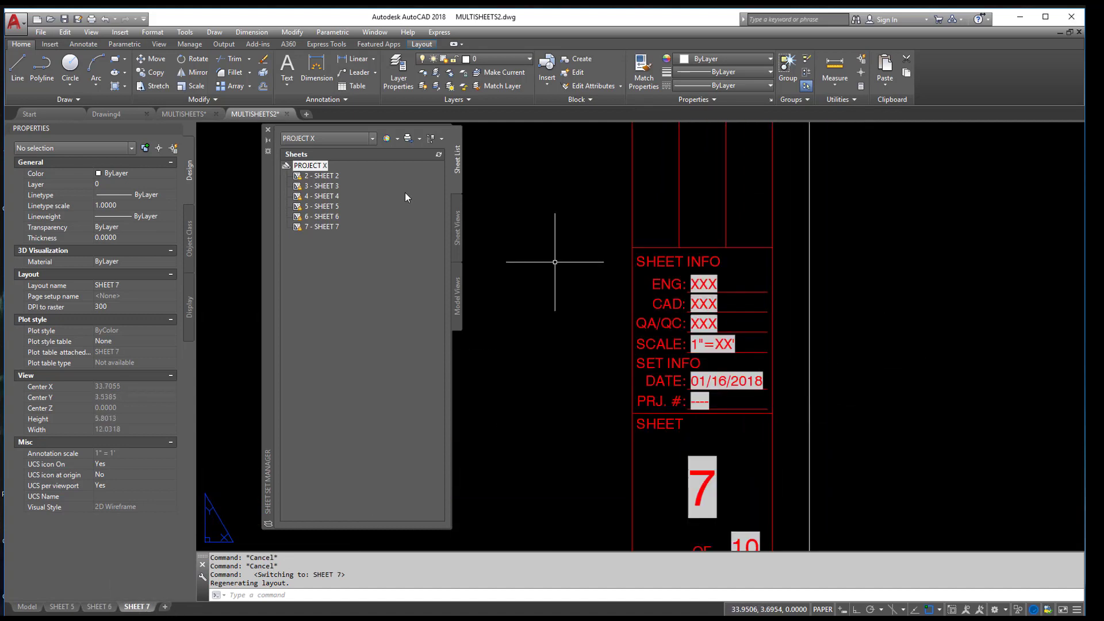
- Open 2 - SHEET 2 in MULTISHEETS.dwg and regenerate it with REA
double_click(332, 177)
scroll(559, 483, "up", 4)
type("REA")
key("Return")
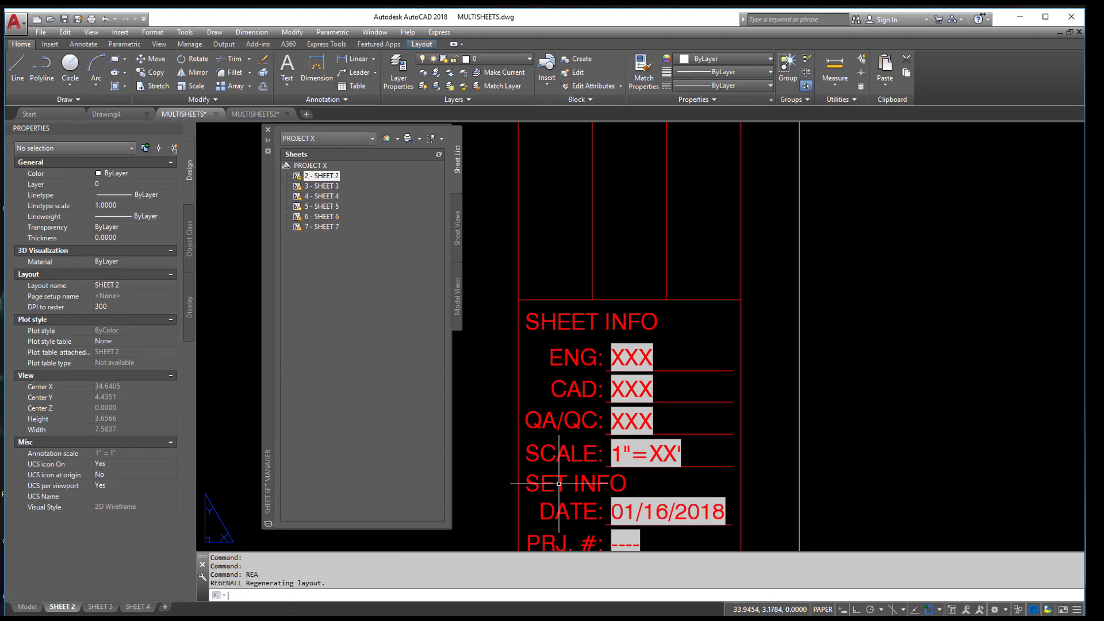
scroll(672, 364, "down", 5)
left_click(322, 186)
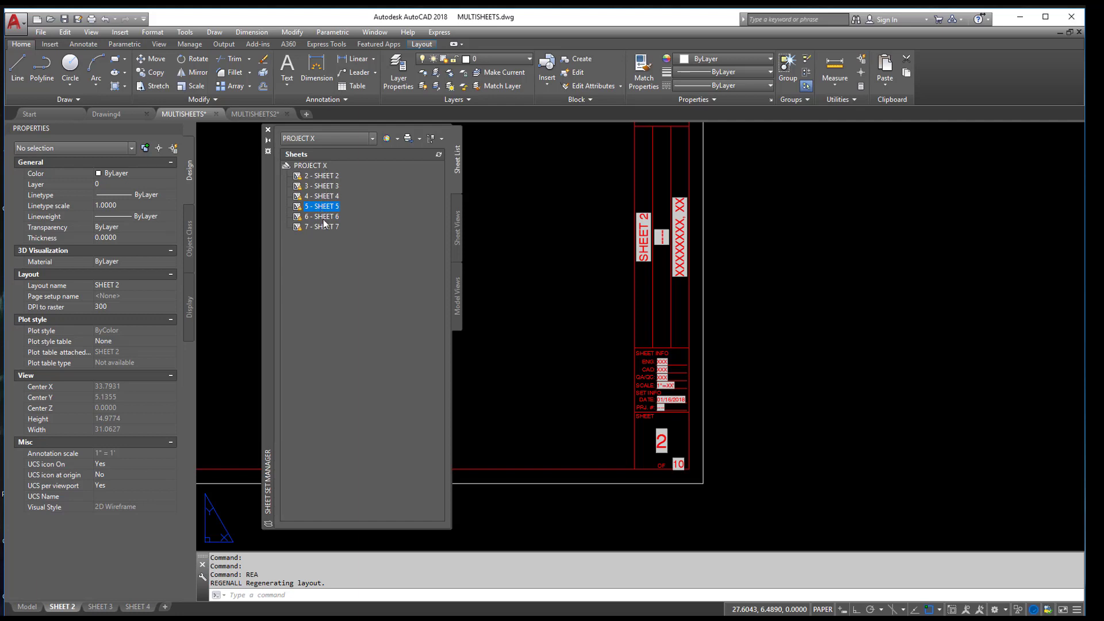
- In PROJECT X's sheet set properties, set PROJECT LOCATION to CHICAGO, IL, QA/QC to BCB and TOTAL SHEETS to 7
left_click(315, 167)
right_click(313, 168)
left_click(371, 319)
scroll(423, 358, "down", 3)
left_click(417, 356)
type("CHICAGO, IL")
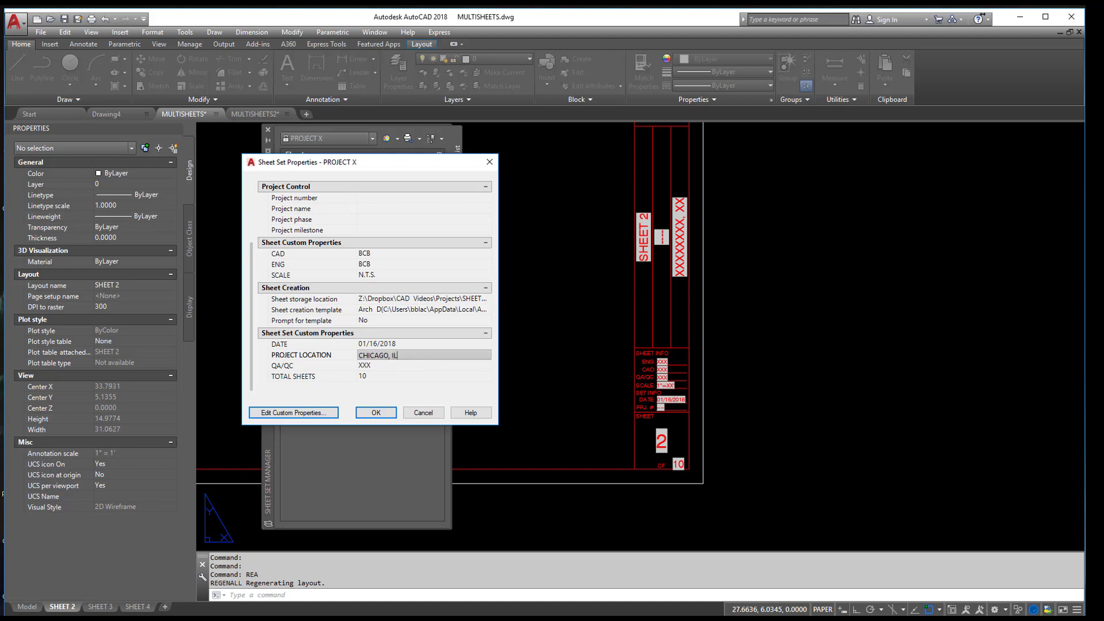
left_click(418, 366)
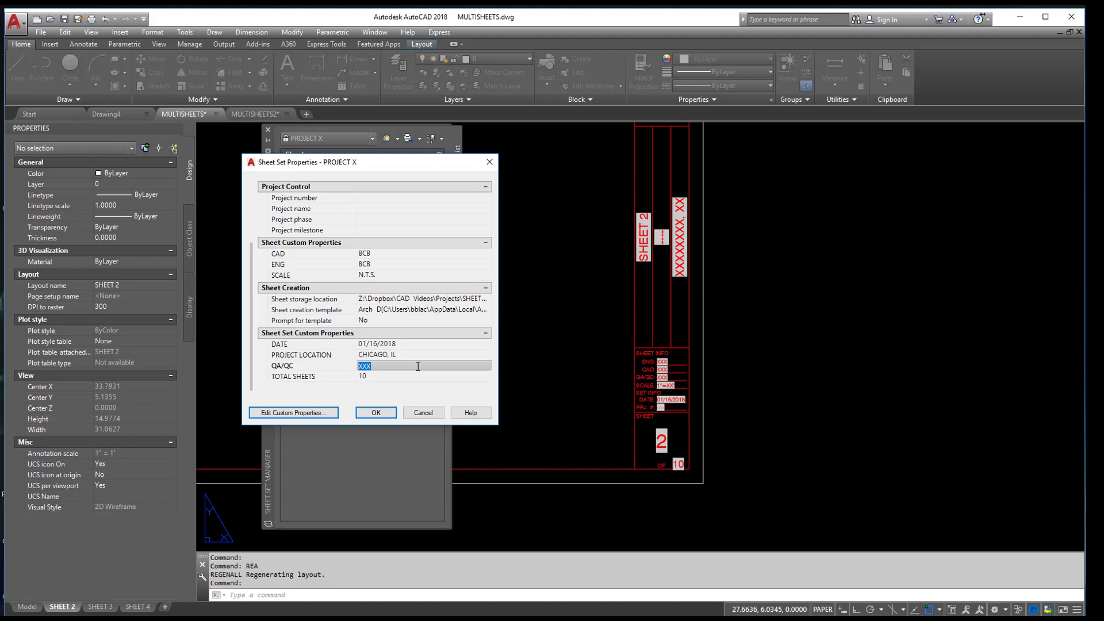
type("BCB")
left_click(402, 377)
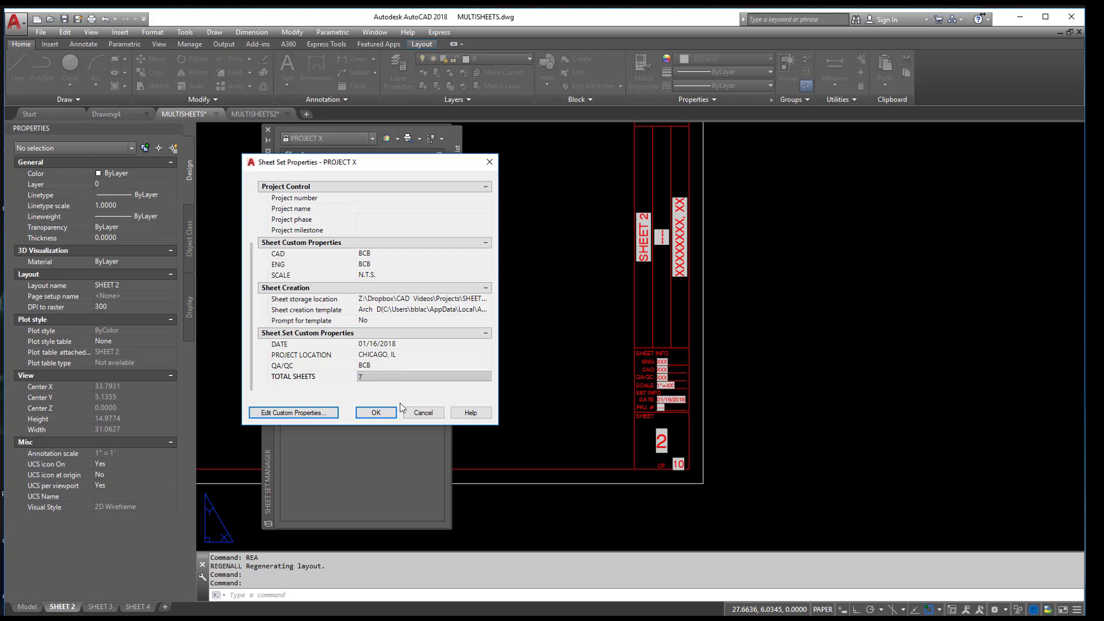
left_click(376, 412)
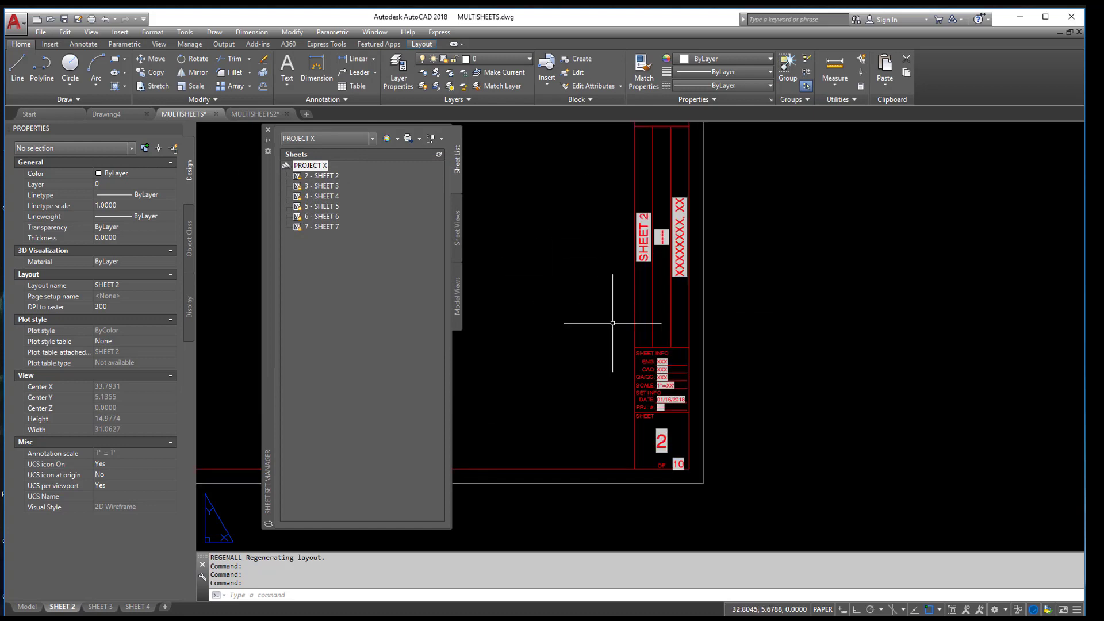
- Regenerate with REA so SHEET 2's title block shows CHICAGO, IL and OF 7
type("REA")
key("Return")
middle_click_drag(678, 248, 680, 411)
- Set PROJECT X's project name to AIMCAD VIDEOS and regenerate SHEET 2 with REA
scroll(640, 407, "up", 4)
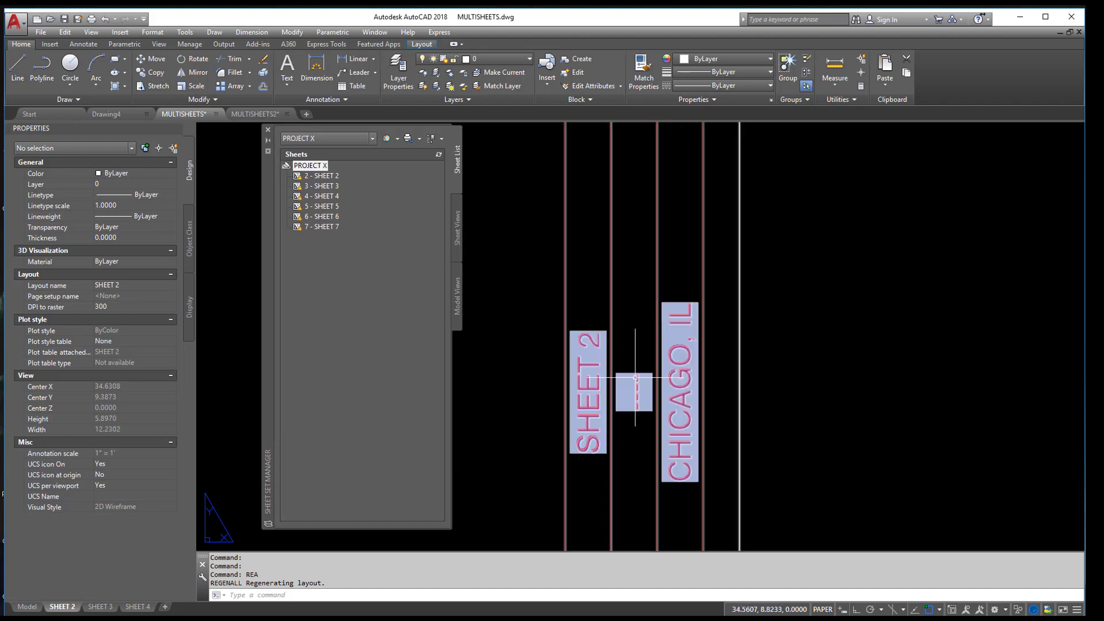
right_click(297, 165)
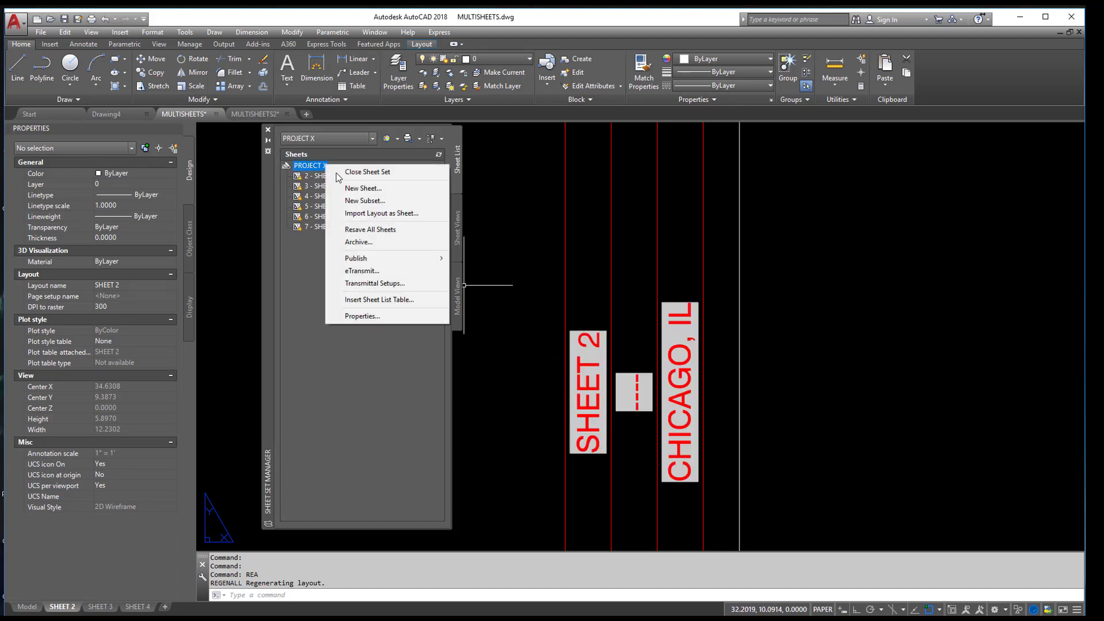
left_click(361, 317)
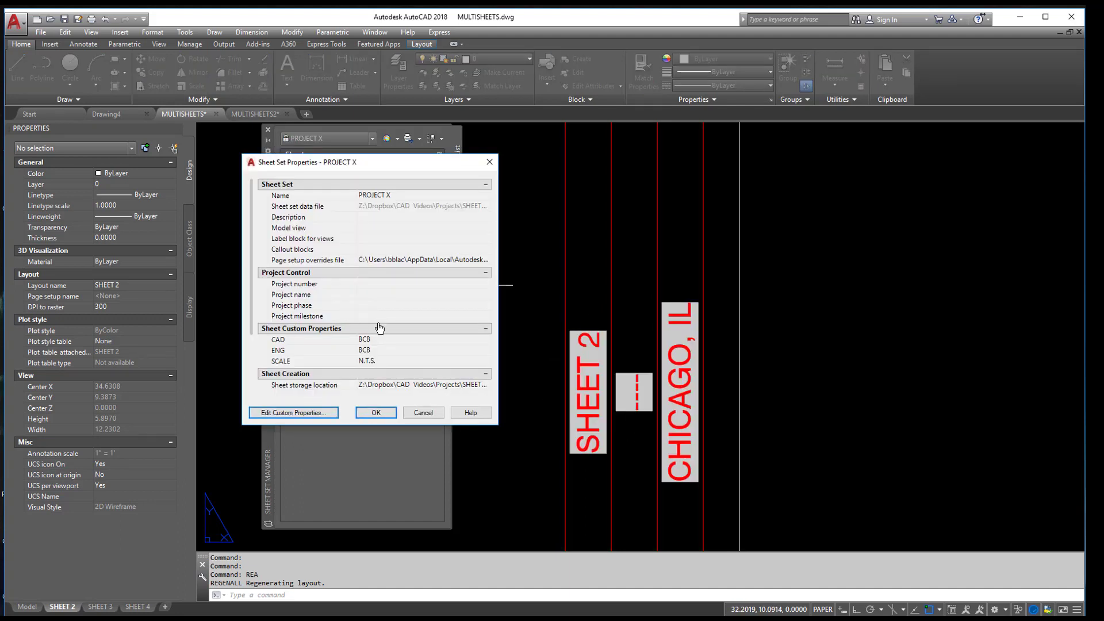
left_click(368, 295)
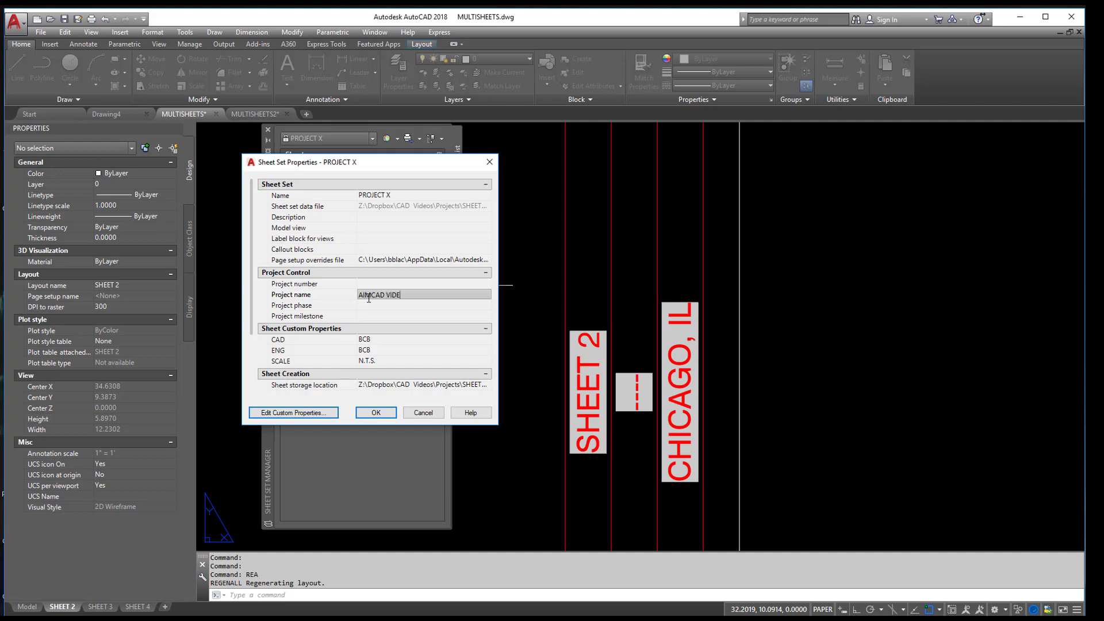
left_click(376, 413)
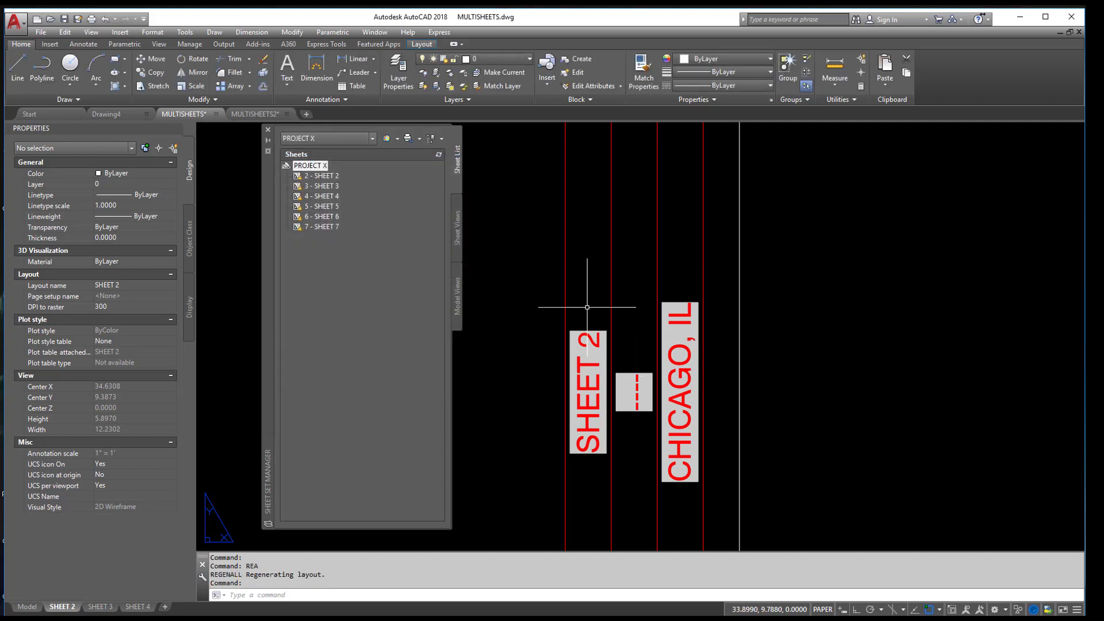
type("REA")
key("Return")
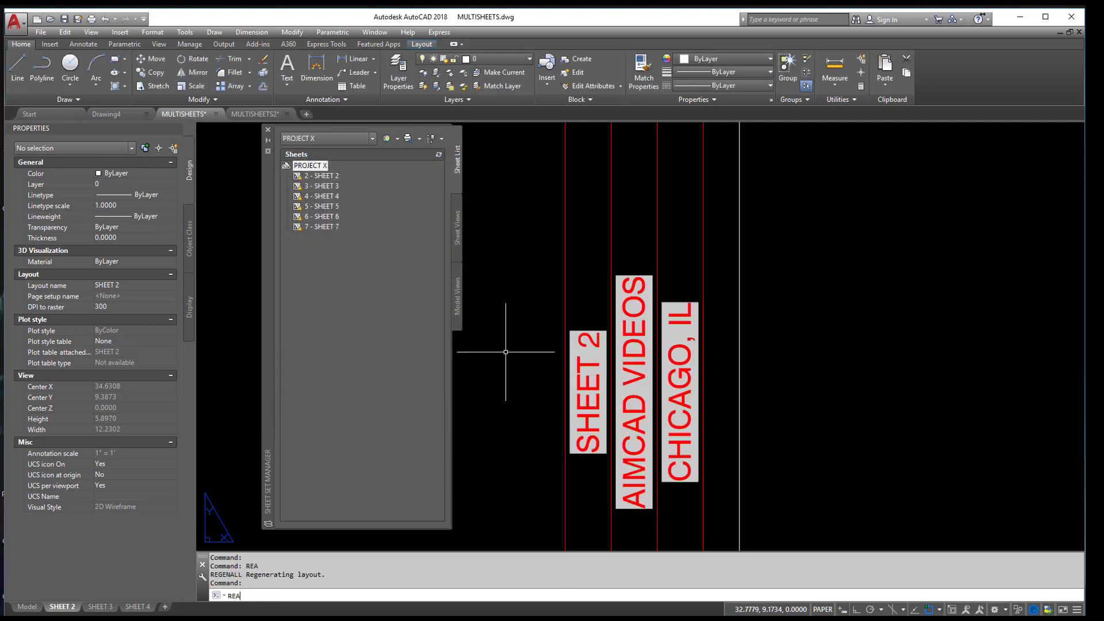
scroll(575, 305, "down", 5)
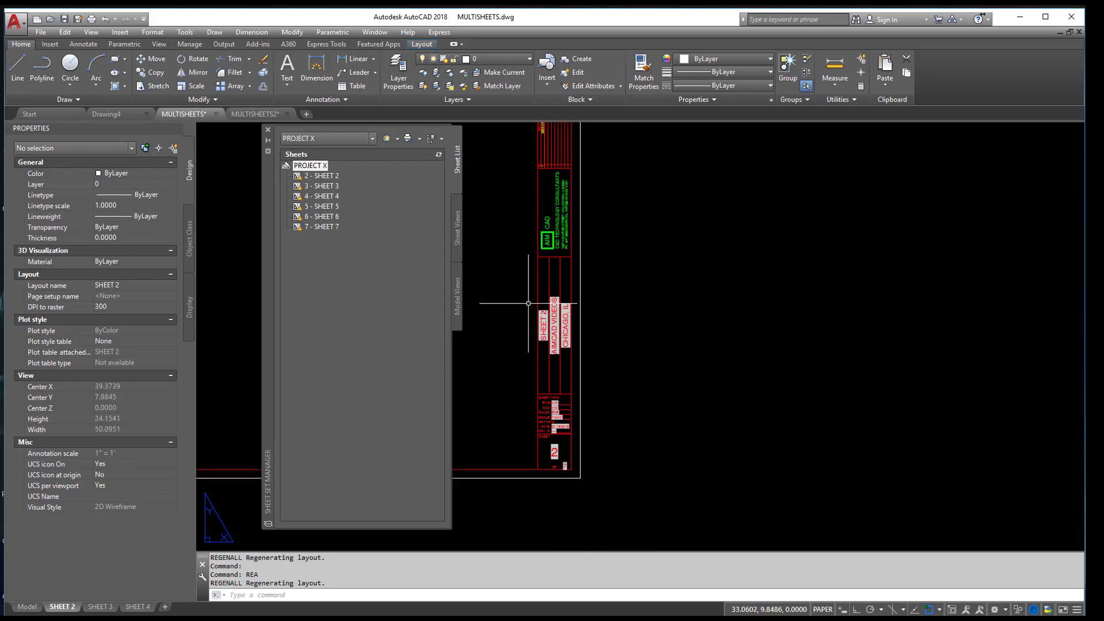
scroll(600, 303, "up", 6)
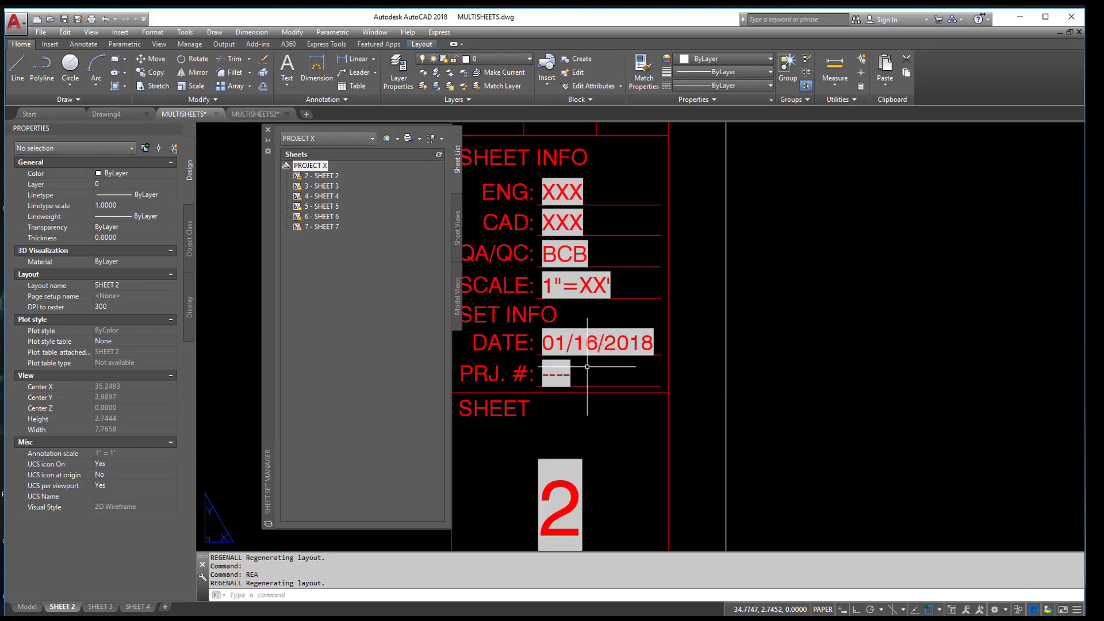
- Set the project number to 123456 and regenerate so the title block shows PRJ. # 123456
right_click(318, 166)
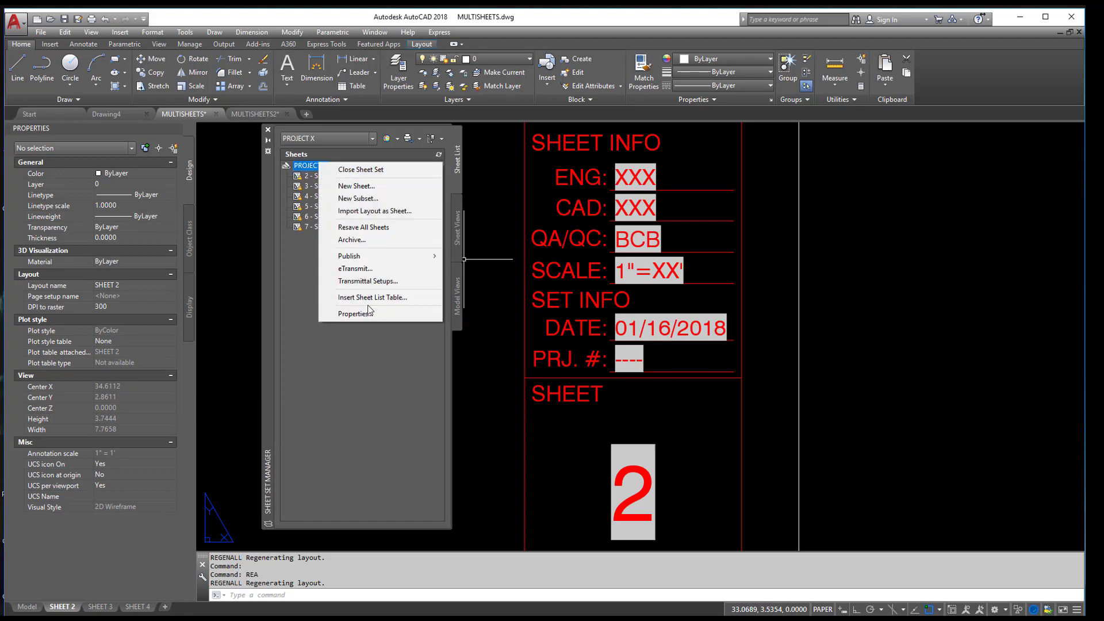
left_click(361, 317)
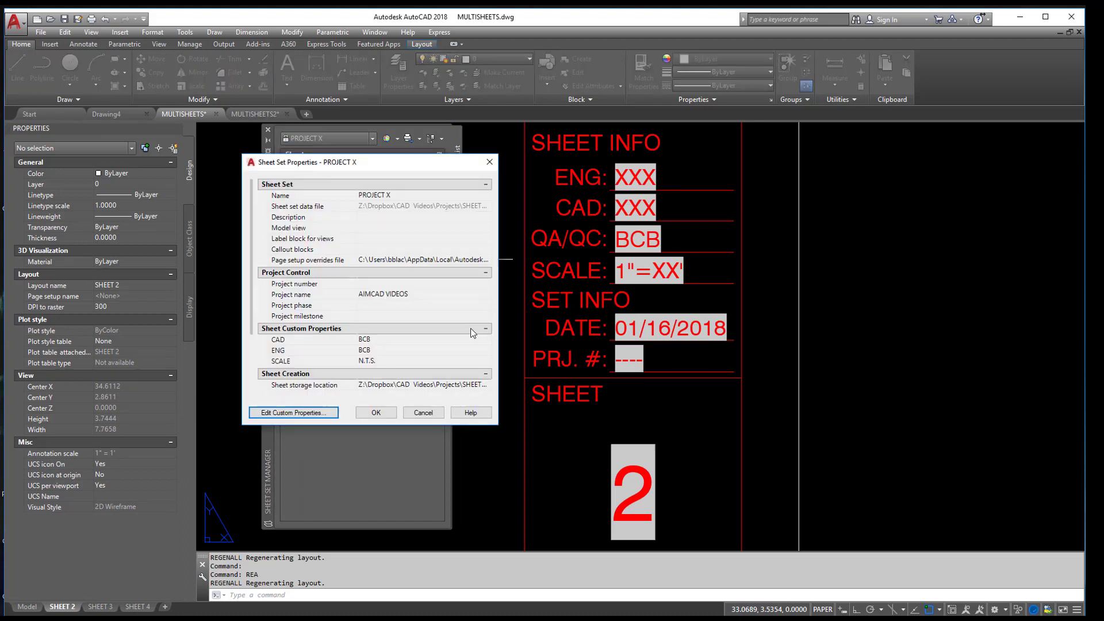
left_click(371, 285)
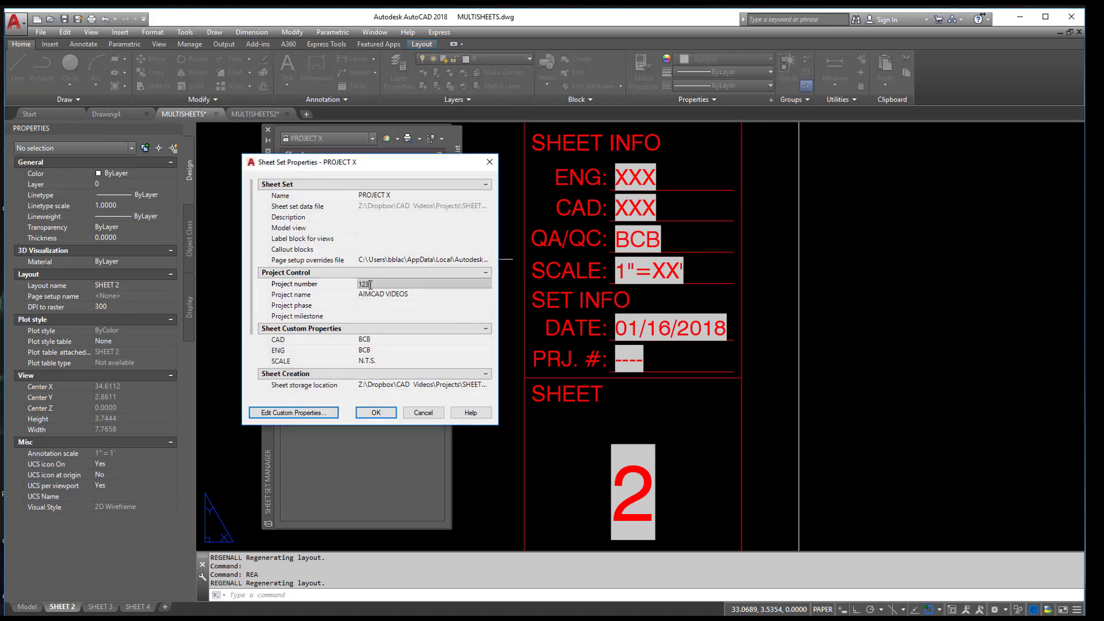
left_click(391, 411)
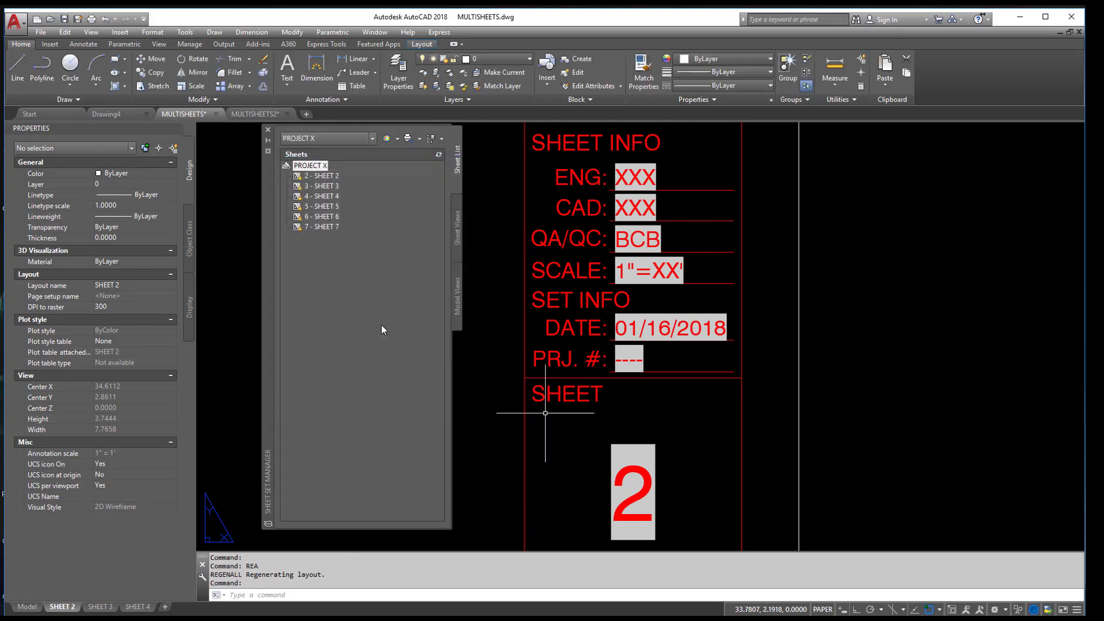
type("REA")
key("Return")
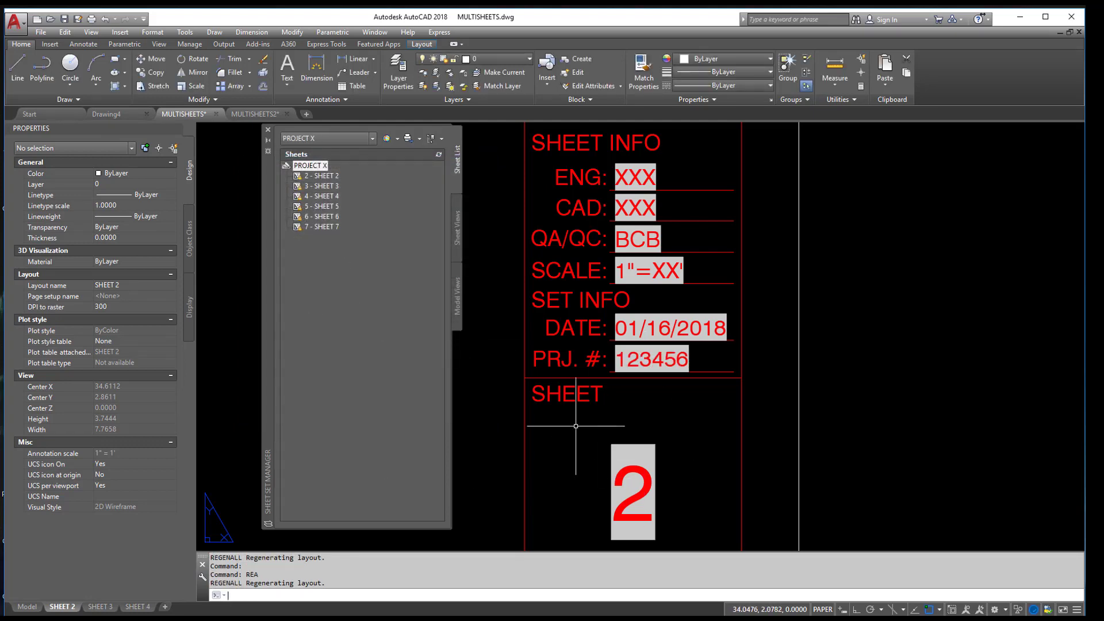
scroll(647, 363, "down", 2)
scroll(646, 363, "down", 4)
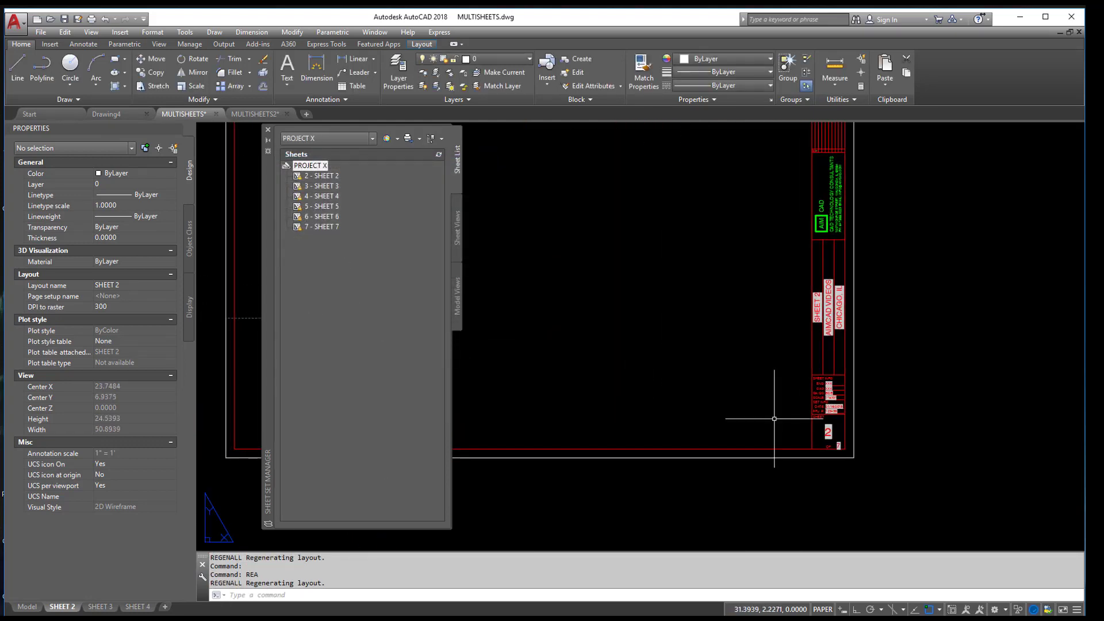
- Open 7 - SHEET 7 and regenerate it so its title block reads AIMCAD VIDEOS and CHICAGO, IL
double_click(322, 226)
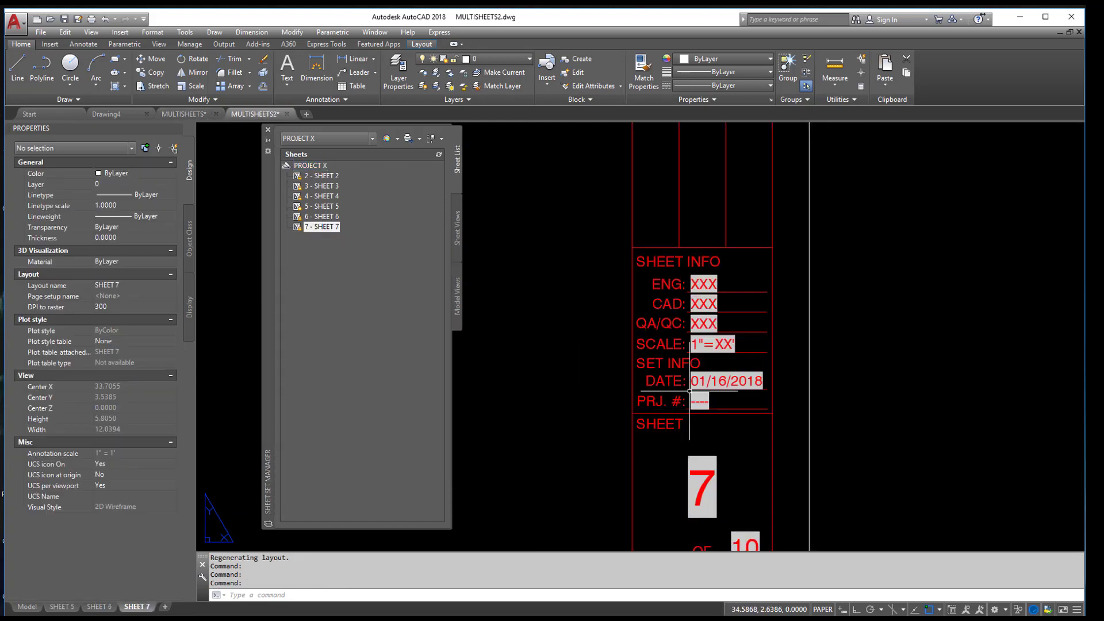
scroll(679, 389, "down", 3)
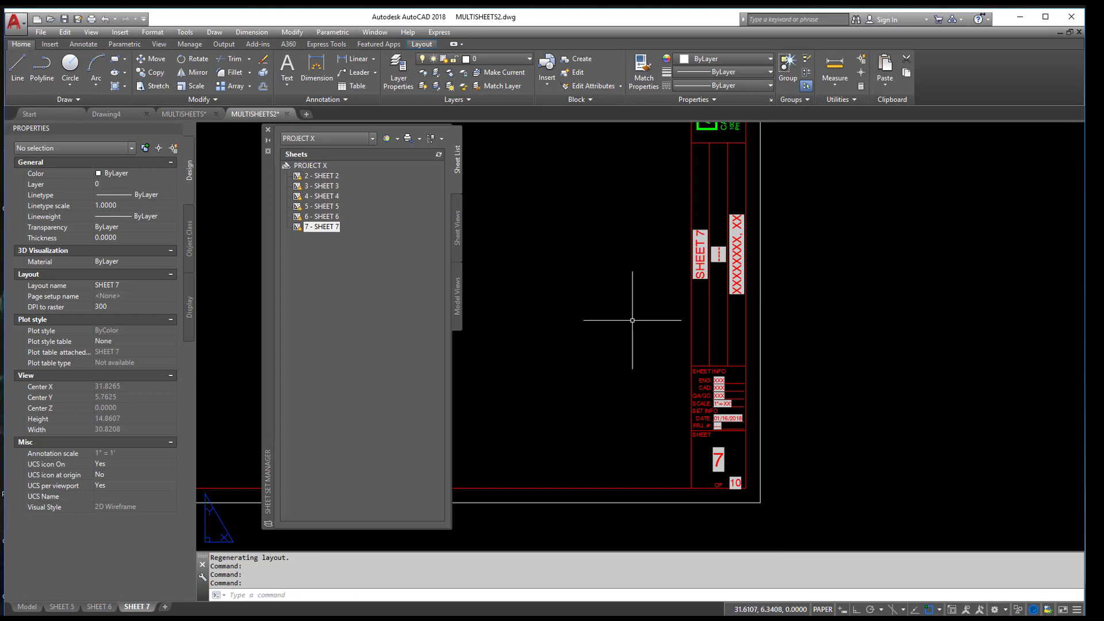
type("REA")
key("Return")
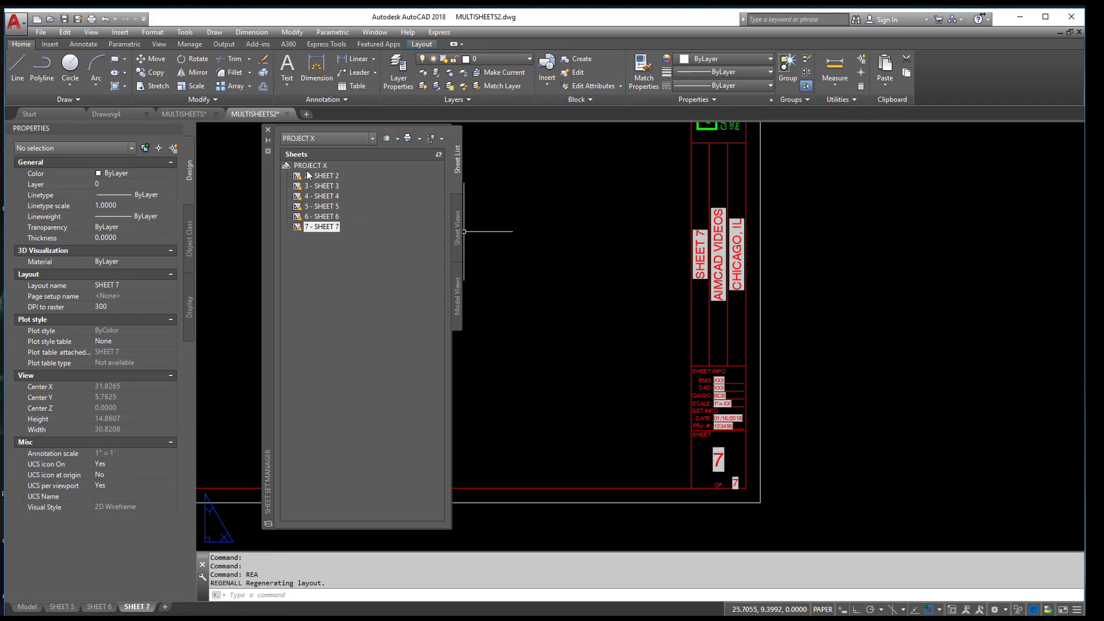
scroll(684, 316, "down", 4)
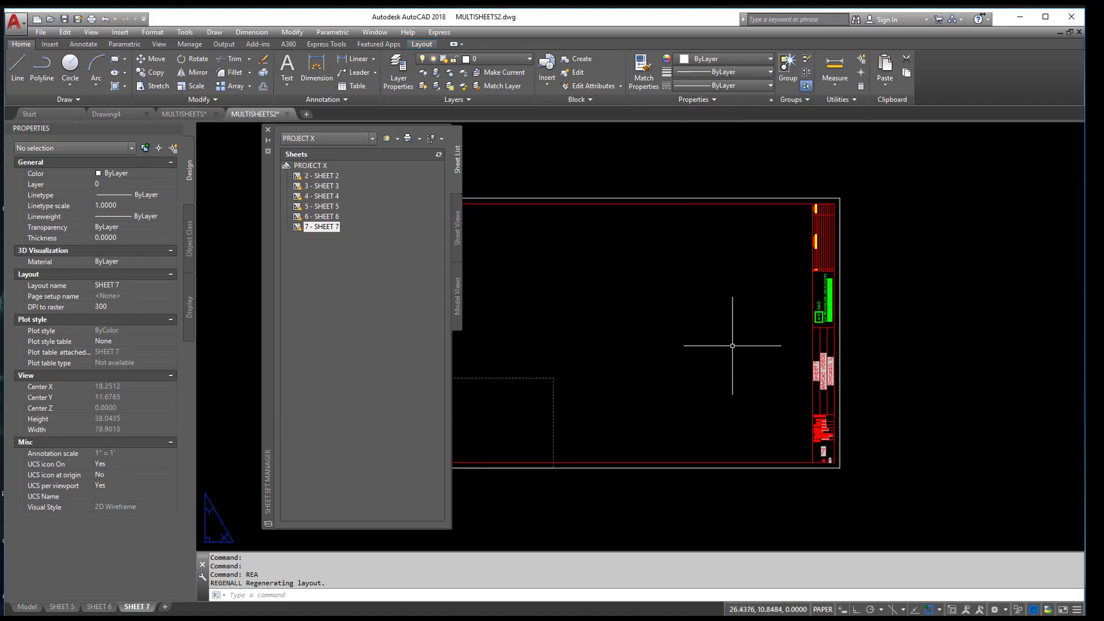
middle_click_drag(731, 344, 783, 328)
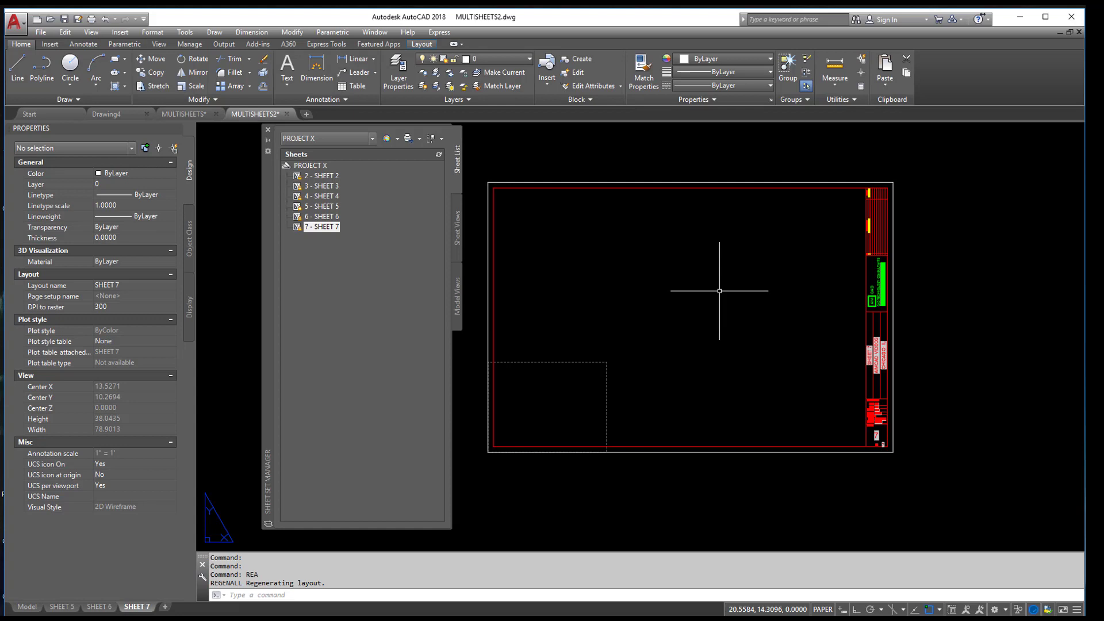
- Publish the PROJECT X sheet set to PDF as PROJECT X.pdf on the Desktop, dismissing the background notice
right_click(308, 167)
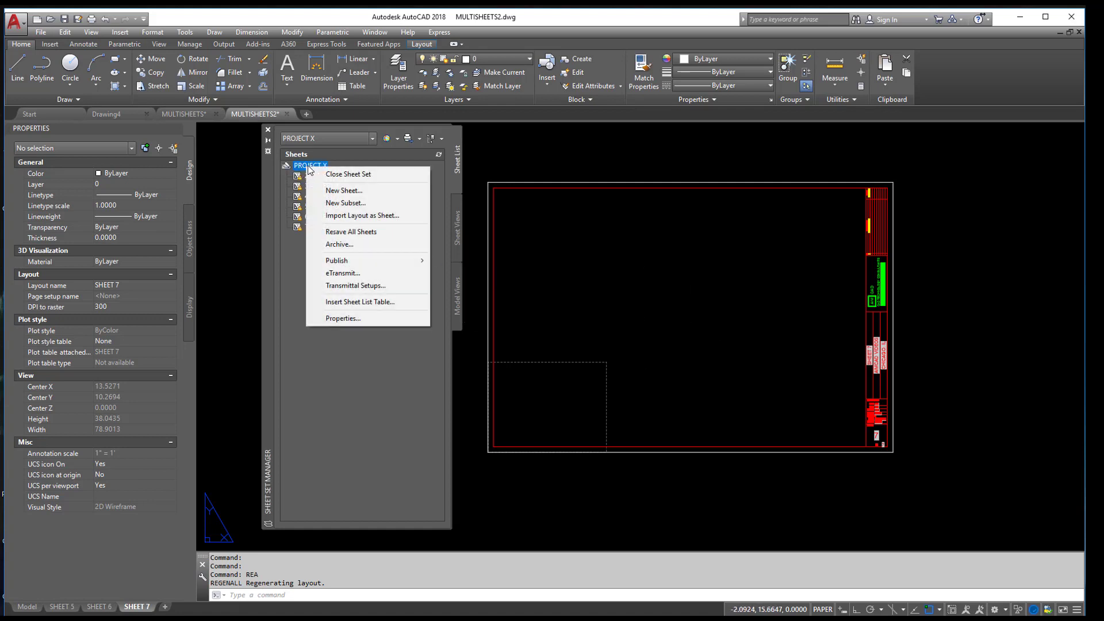
mouse_move(391, 264)
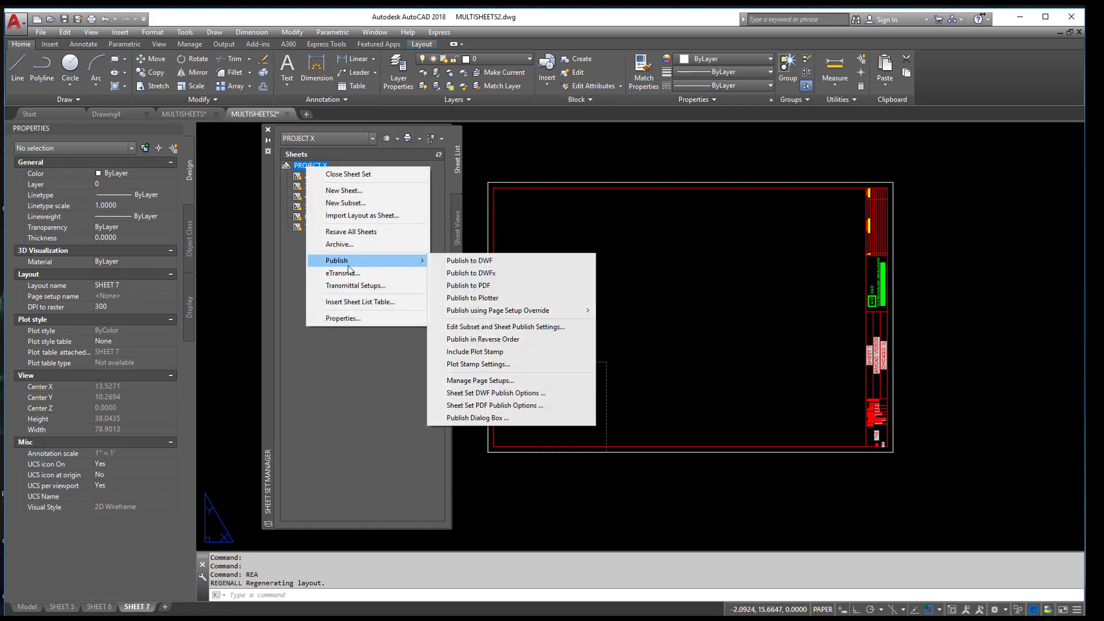
left_click(481, 285)
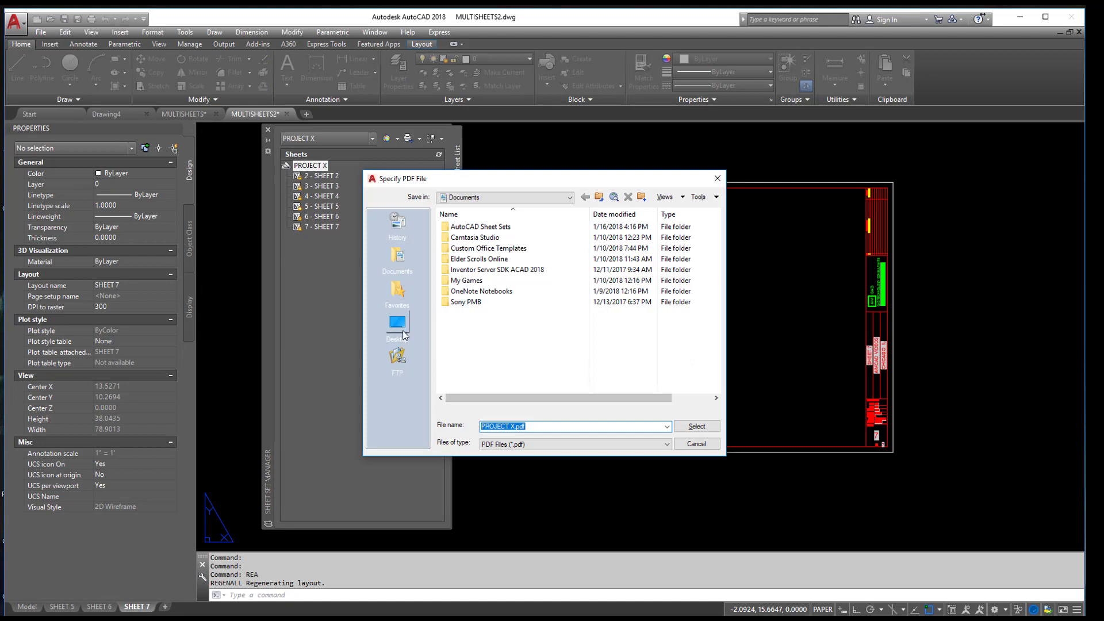
left_click(397, 322)
left_click(697, 426)
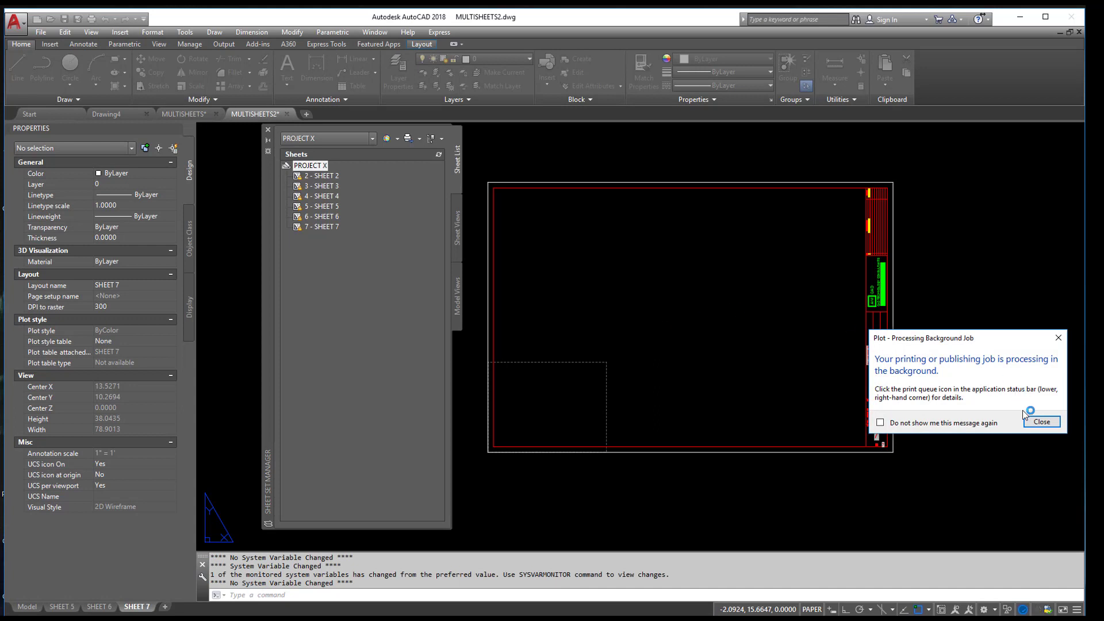
left_click(1027, 421)
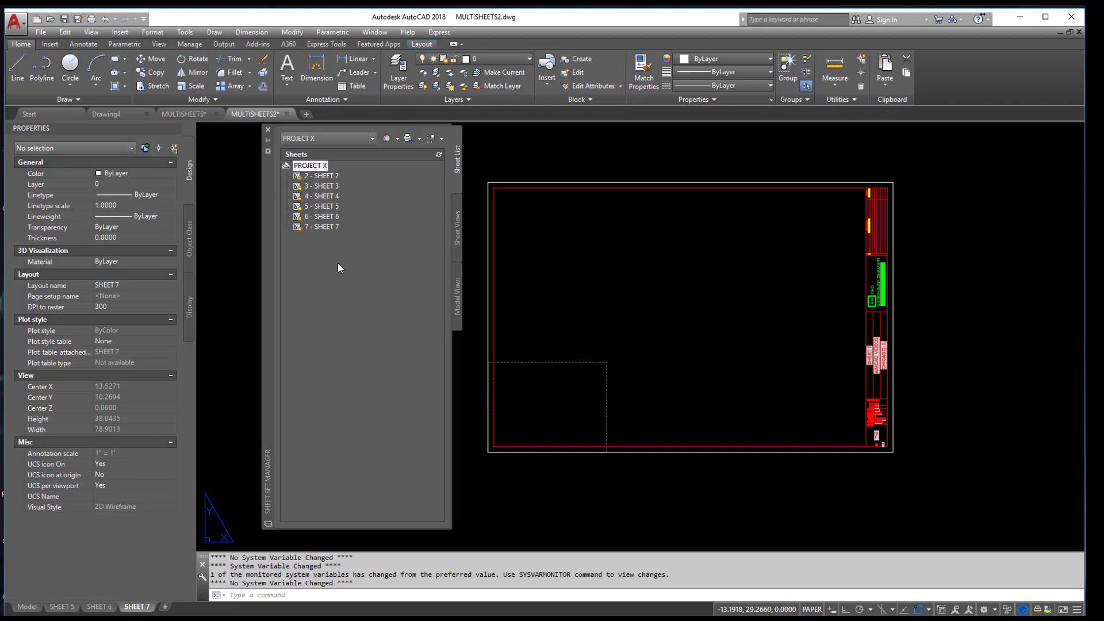
- Select 2 - SHEET 2, close the Sheet Set Manager palette, and reframe the SHEET 7 layout
left_click(322, 178)
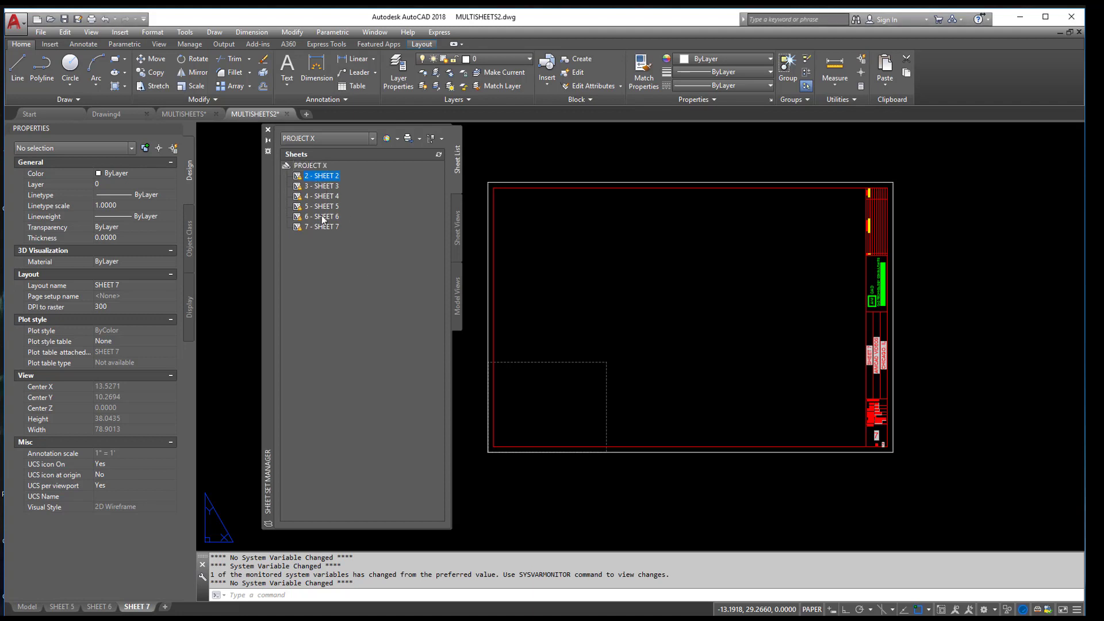
left_click(268, 129)
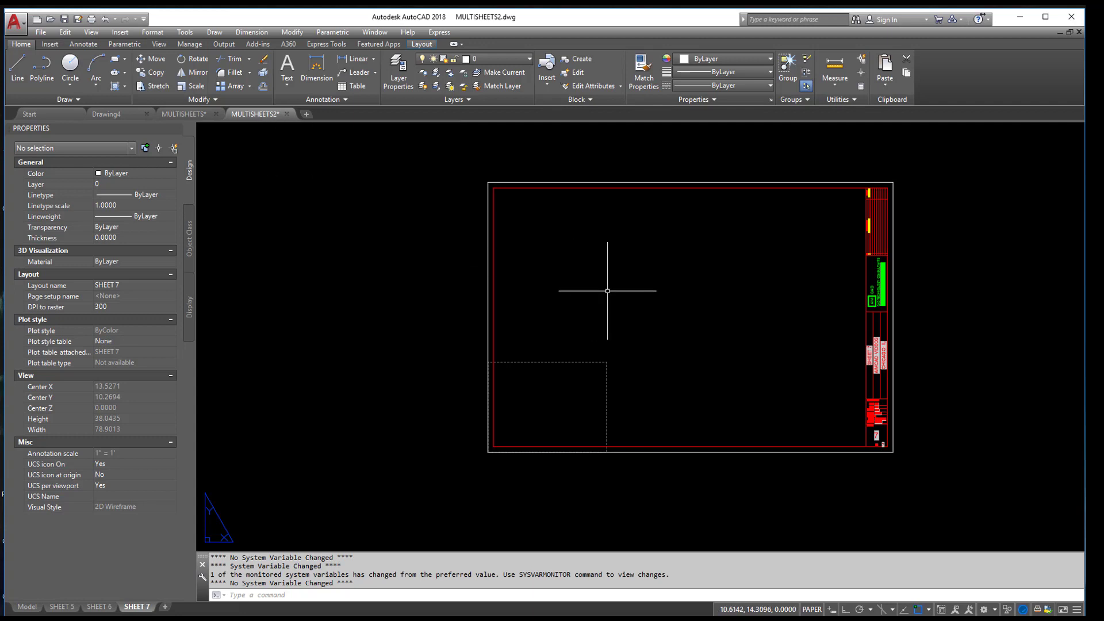
middle_click_drag(607, 291, 529, 295)
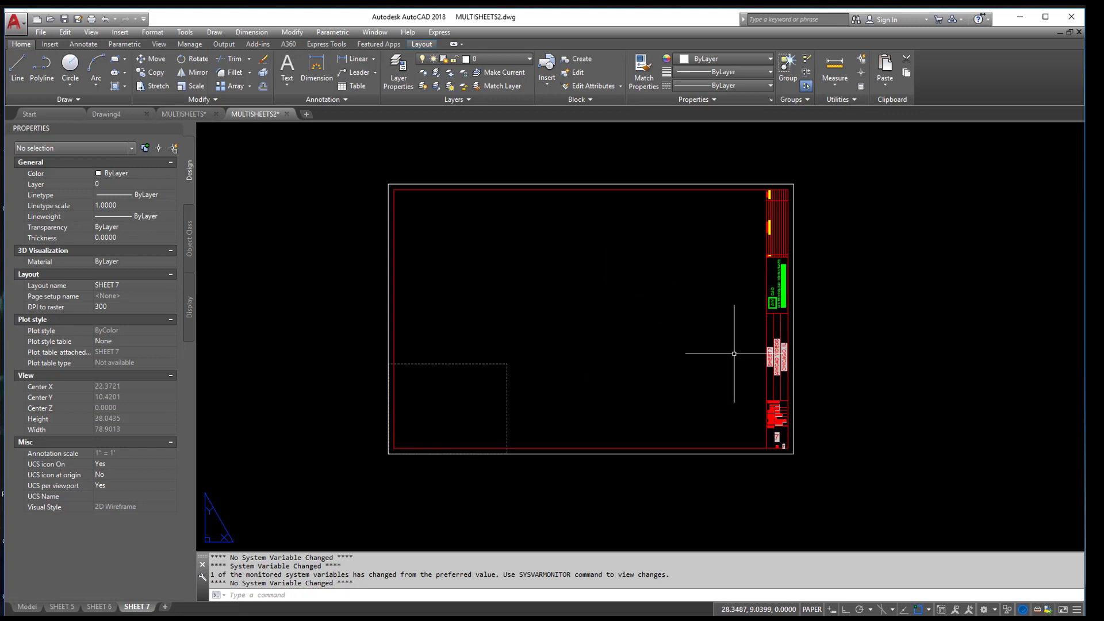
scroll(684, 368, "up", 2)
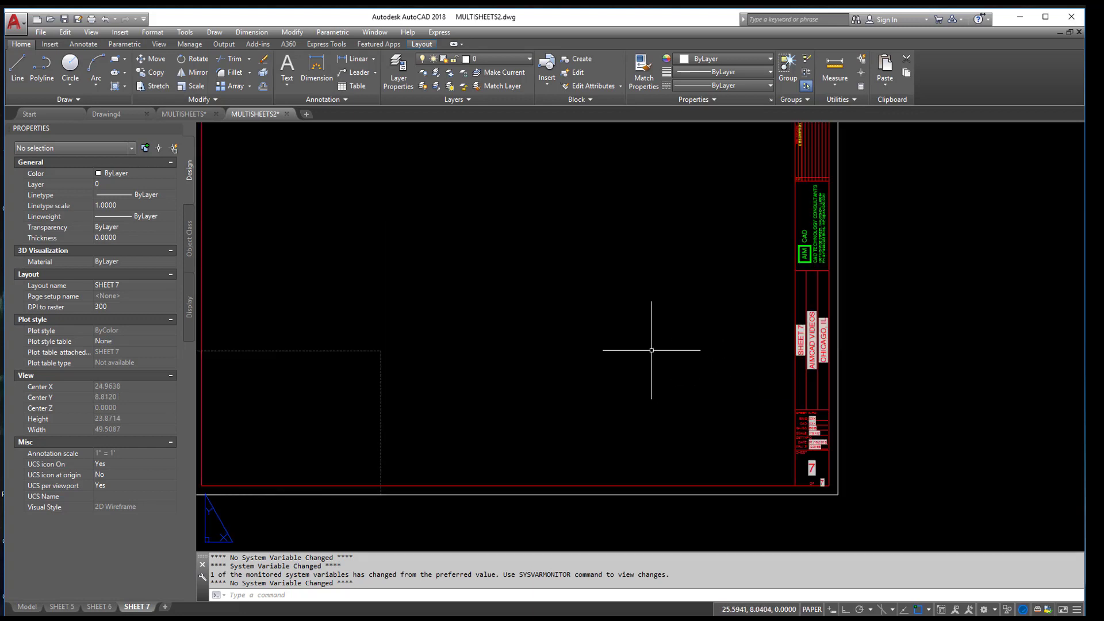
scroll(651, 349, "down", 4)
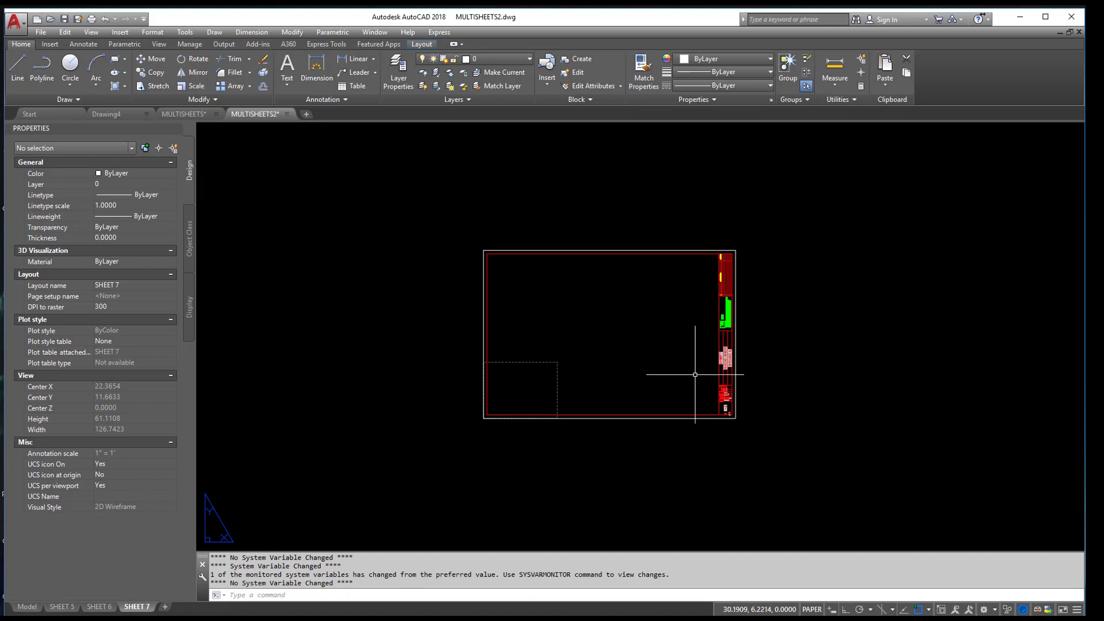
scroll(689, 377, "up", 2)
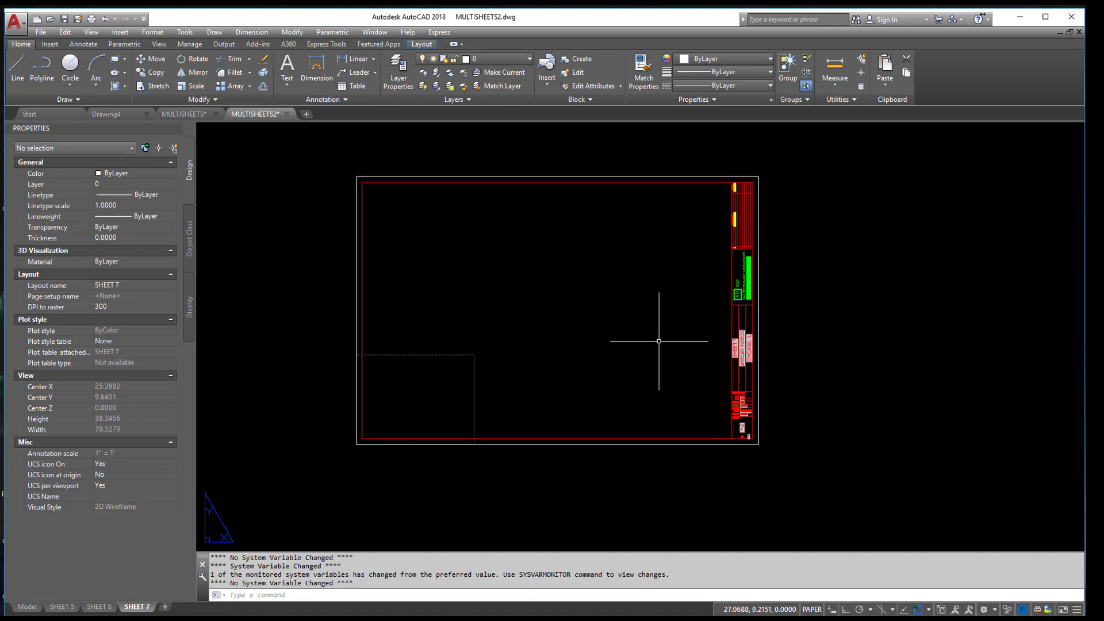